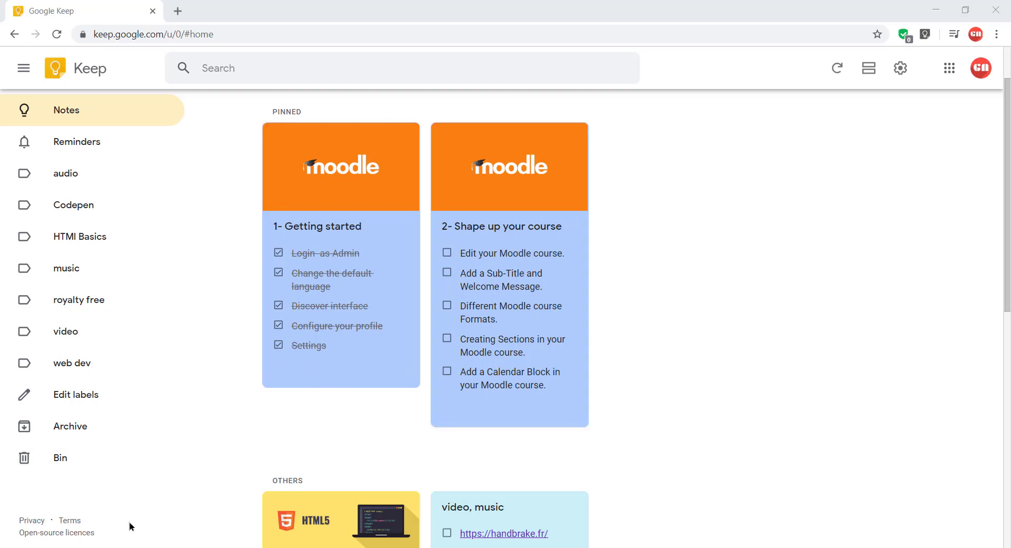
Switch to the XAMPP Control Panel, start the Apache and MySQL modules, and minimise its window.
{"action": "key", "text": "alt+Tab"}
{"action": "left_click_drag", "start_coordinate": [636, 106], "coordinate": [654, 158]}
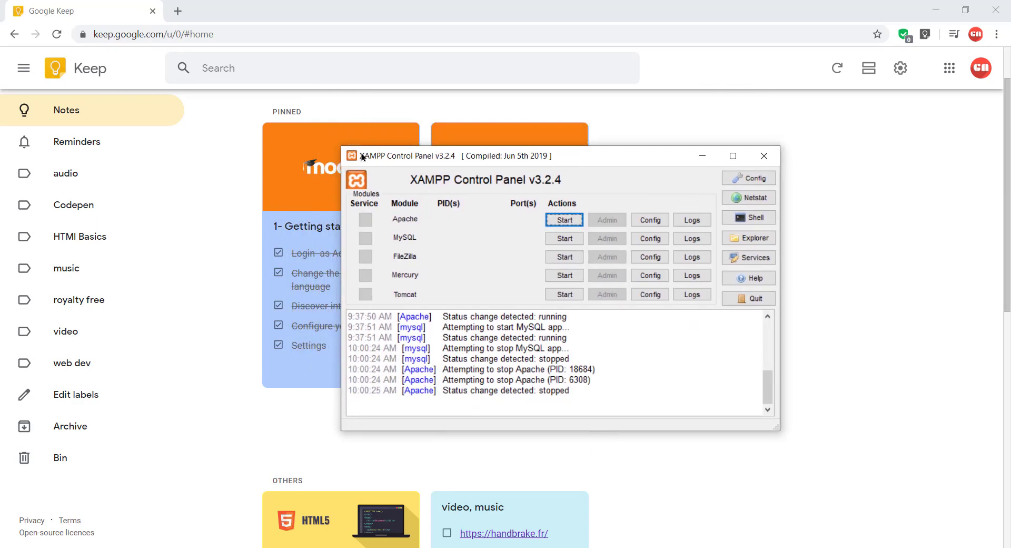
{"action": "left_click", "coordinate": [557, 219]}
{"action": "left_click", "coordinate": [564, 238]}
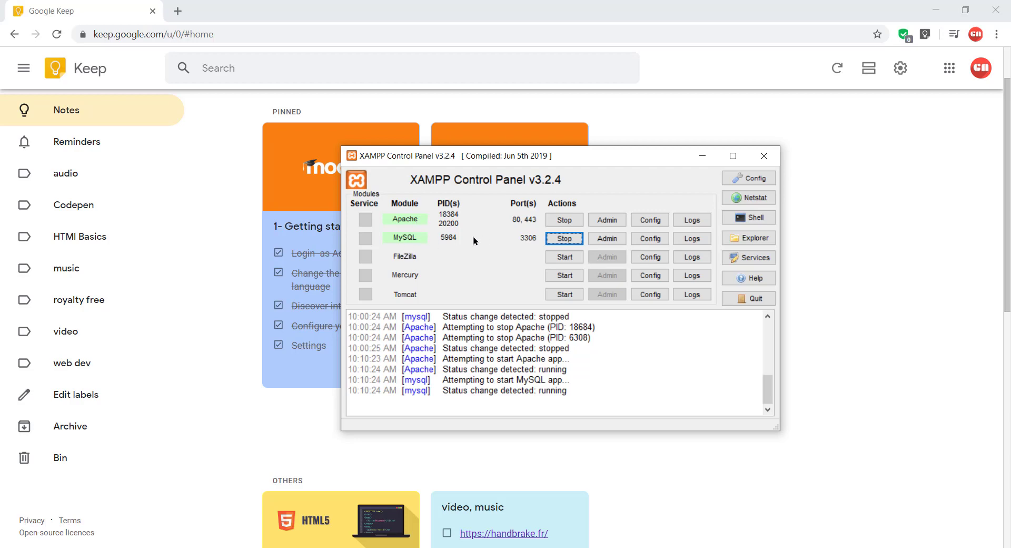
{"action": "left_click", "coordinate": [641, 220]}
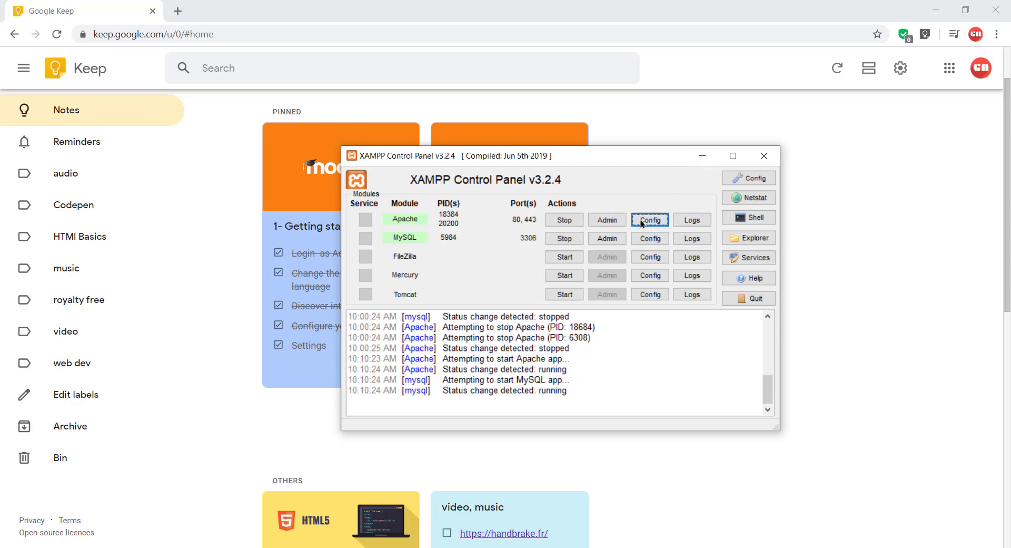
{"action": "left_click", "coordinate": [680, 178]}
{"action": "left_click", "coordinate": [702, 156]}
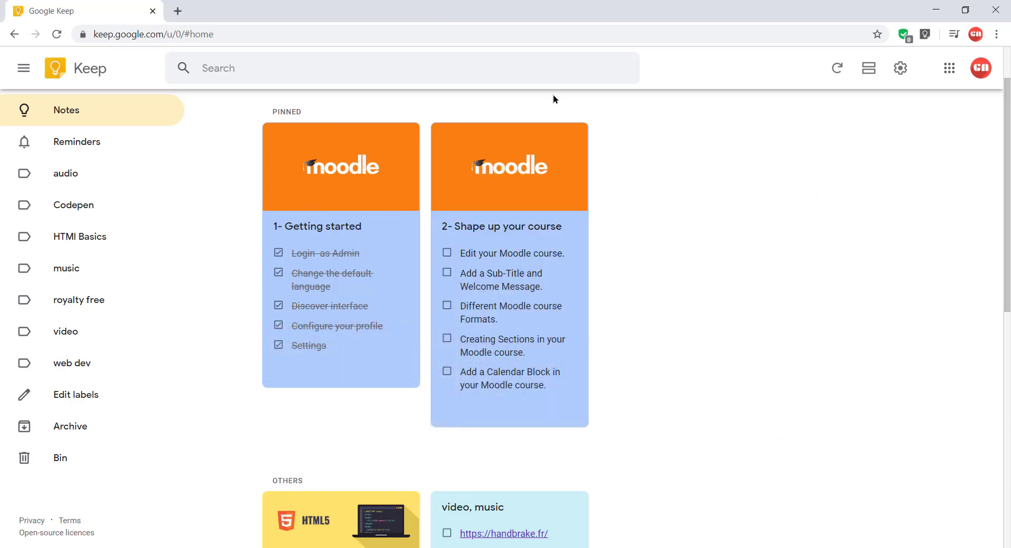
Load localhost/moodle/my/ in a new browser tab and log in to the Moodle site with the prefilled credentials.
{"action": "left_click", "coordinate": [178, 11]}
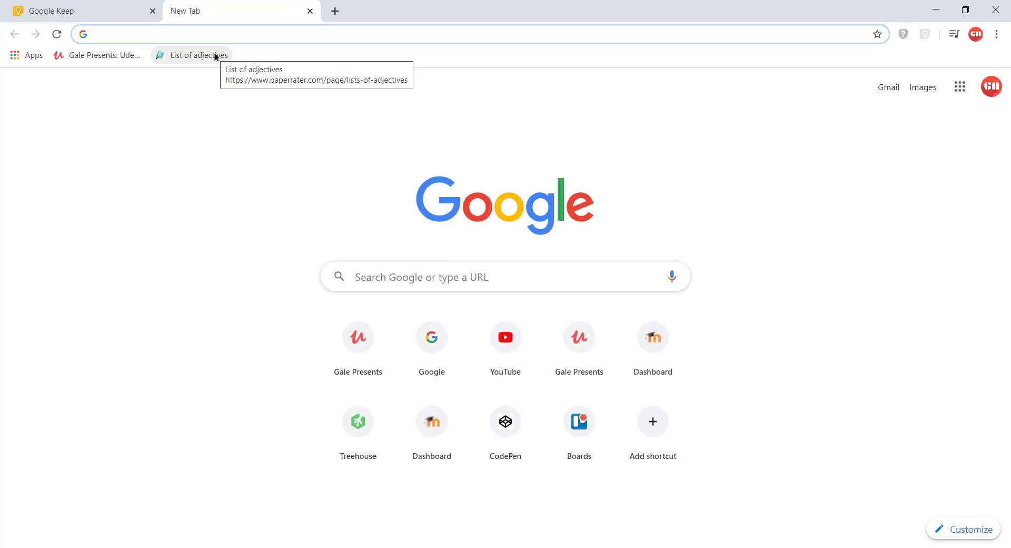
{"action": "type", "text": "loca"}
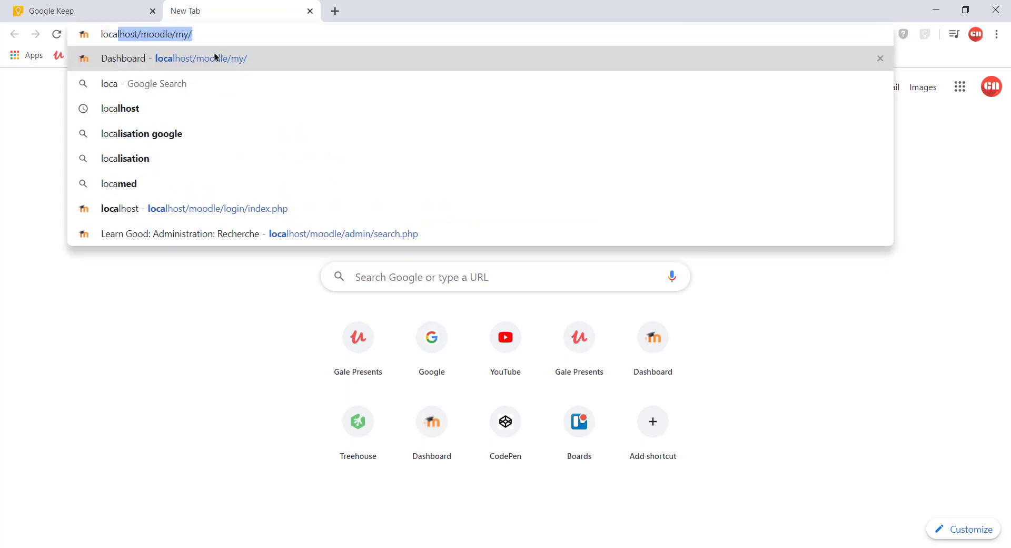
{"action": "key", "text": "Return"}
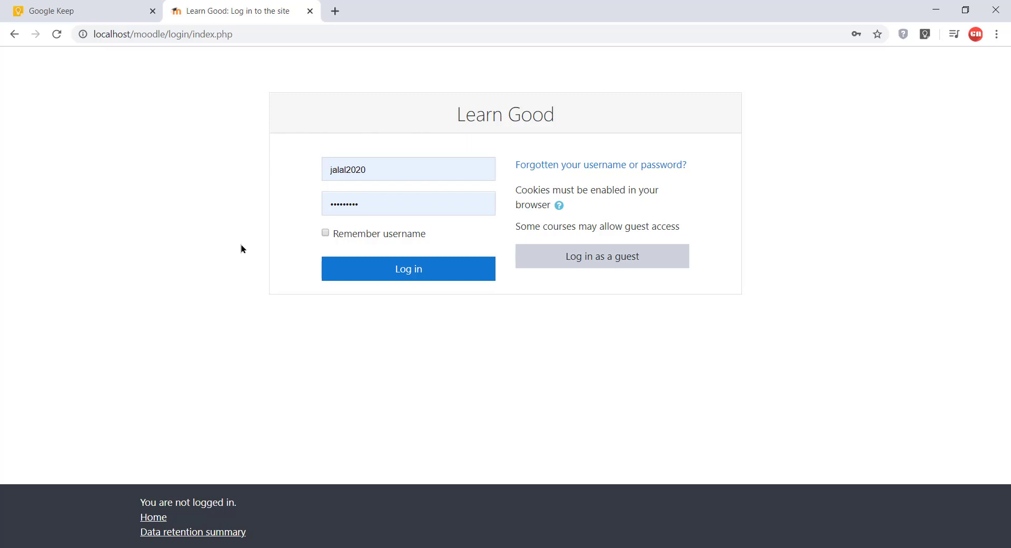
{"action": "left_click", "coordinate": [391, 278]}
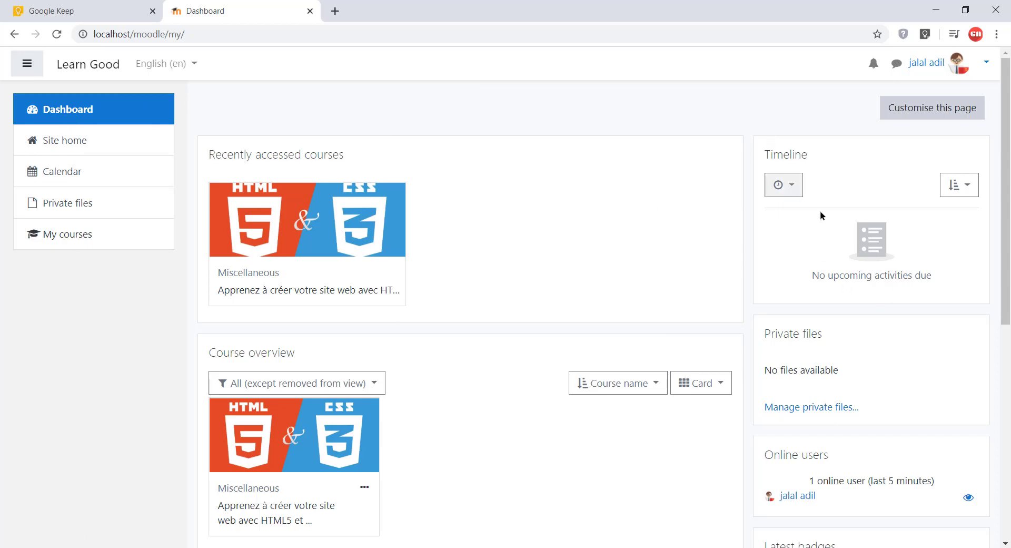
Look over the Dashboard blocks and open the course "Apprenez à créer votre site web avec HTML5 et CSS3" from the recently accessed courses.
{"action": "scroll", "coordinate": [851, 293], "scroll_direction": "down", "scroll_amount": 2}
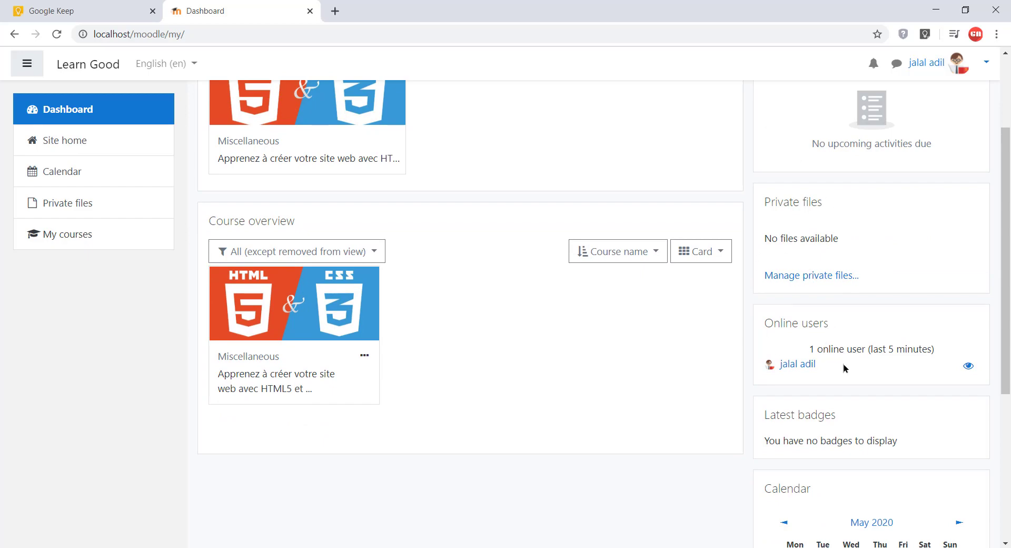
{"action": "scroll", "coordinate": [858, 364], "scroll_direction": "down", "scroll_amount": 2}
{"action": "scroll", "coordinate": [801, 355], "scroll_direction": "up", "scroll_amount": 4}
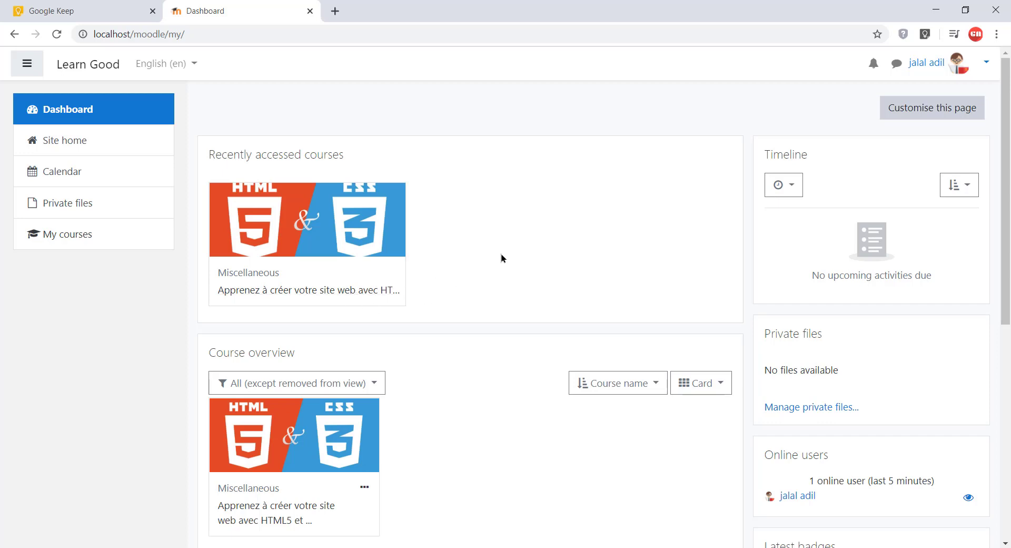
{"action": "scroll", "coordinate": [502, 254], "scroll_direction": "down", "scroll_amount": 1}
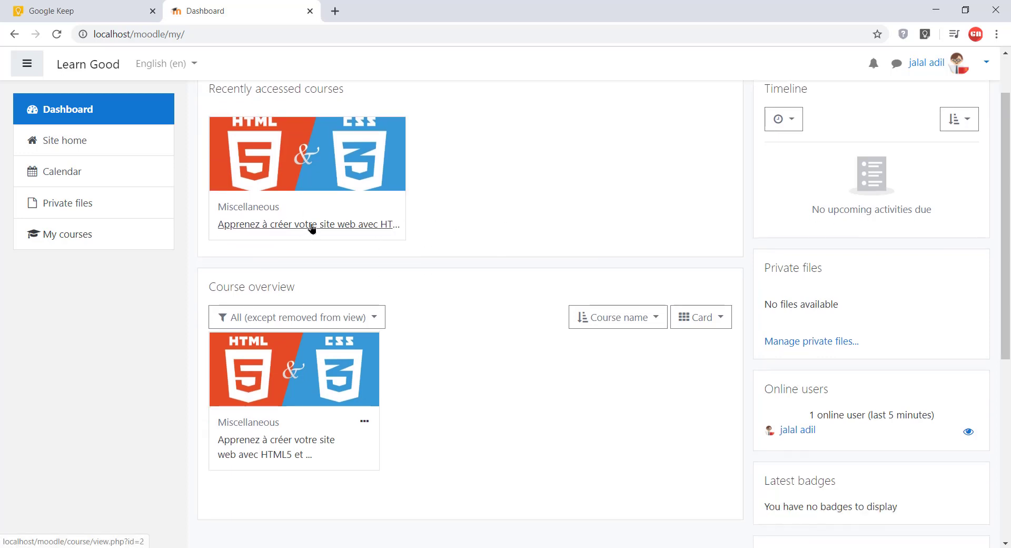
{"action": "scroll", "coordinate": [355, 227], "scroll_direction": "up", "scroll_amount": 1}
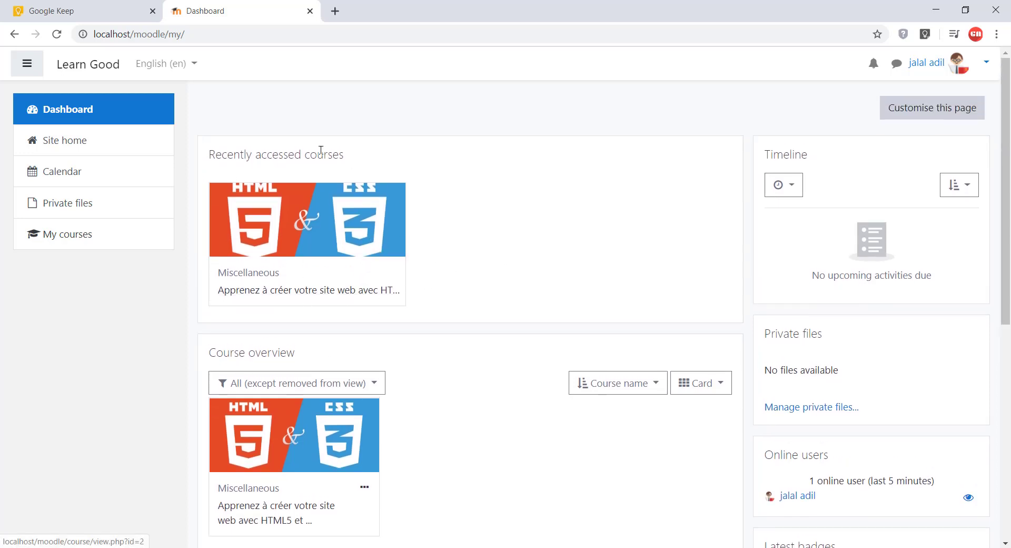
{"action": "left_click", "coordinate": [344, 291]}
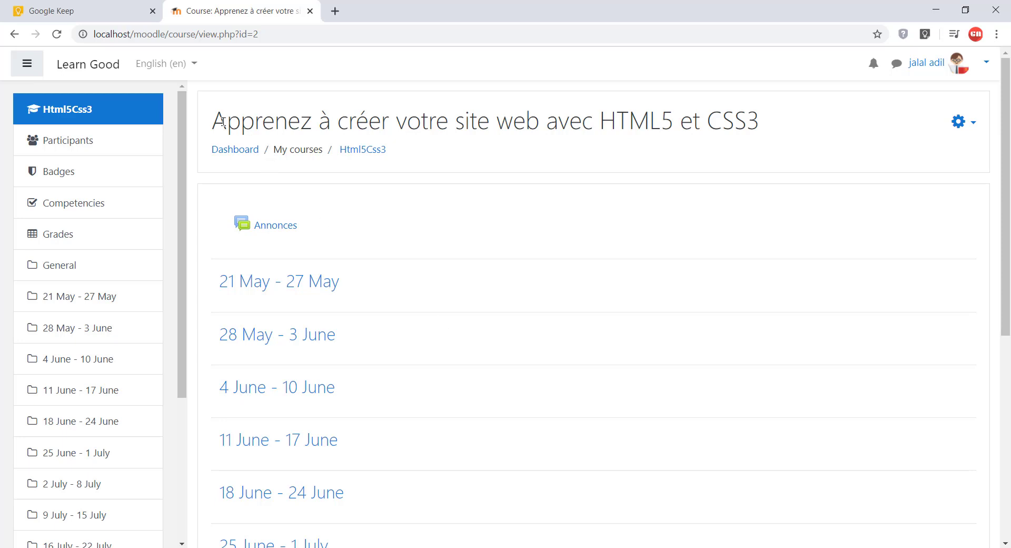
Examine the course page's title and the breadcrumb trail beneath it.
{"action": "left_click_drag", "start_coordinate": [213, 120], "coordinate": [765, 123]}
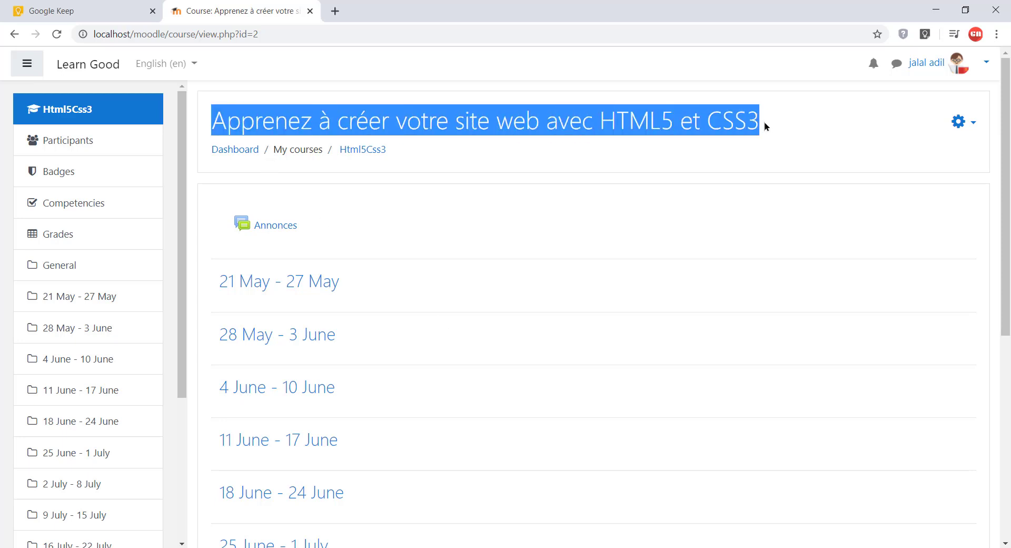
{"action": "left_click", "coordinate": [611, 130]}
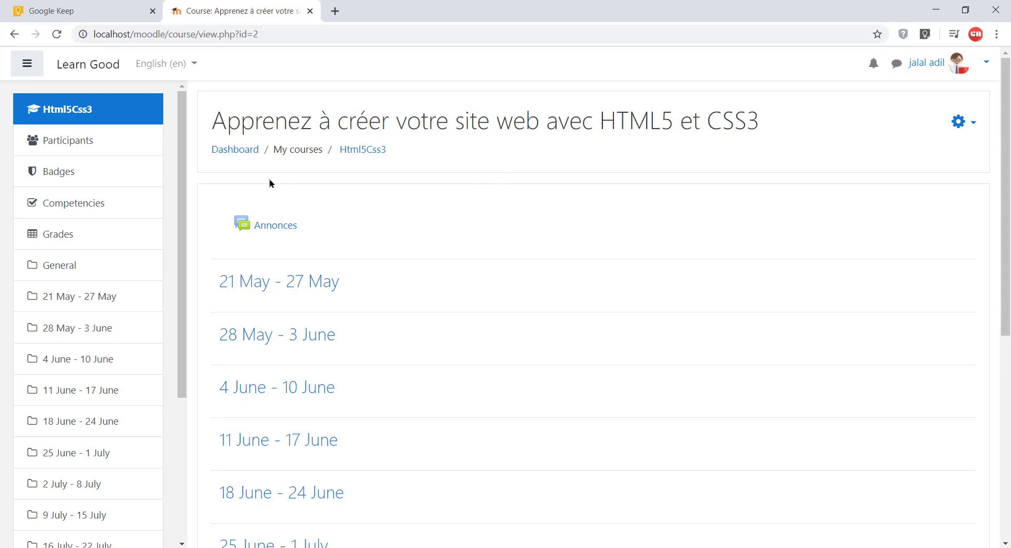
{"action": "left_click_drag", "start_coordinate": [208, 153], "coordinate": [242, 159]}
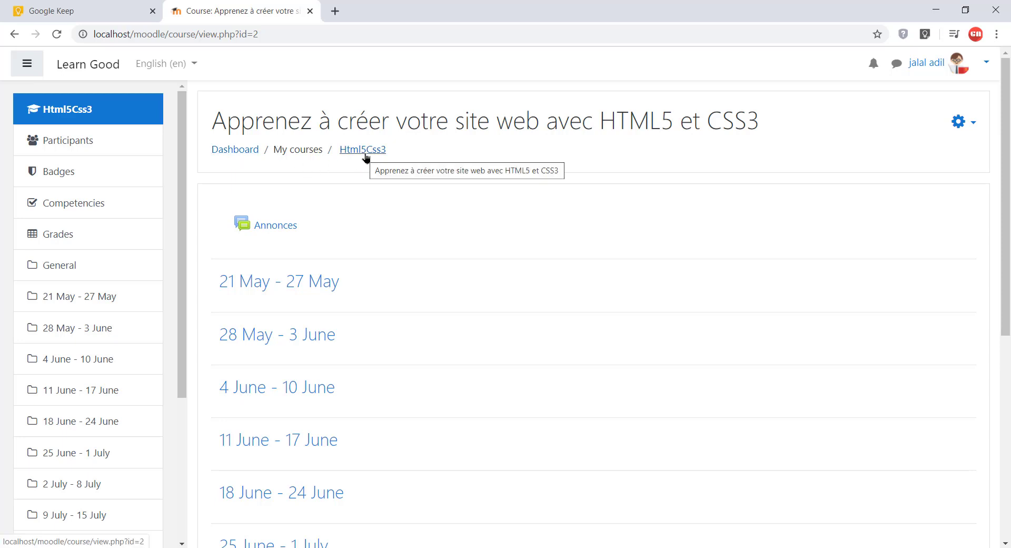
{"action": "left_click_drag", "start_coordinate": [371, 155], "coordinate": [253, 162]}
{"action": "left_click", "coordinate": [468, 210]}
{"action": "scroll", "coordinate": [463, 232], "scroll_direction": "down", "scroll_amount": 1}
{"action": "scroll", "coordinate": [462, 252], "scroll_direction": "up", "scroll_amount": 1}
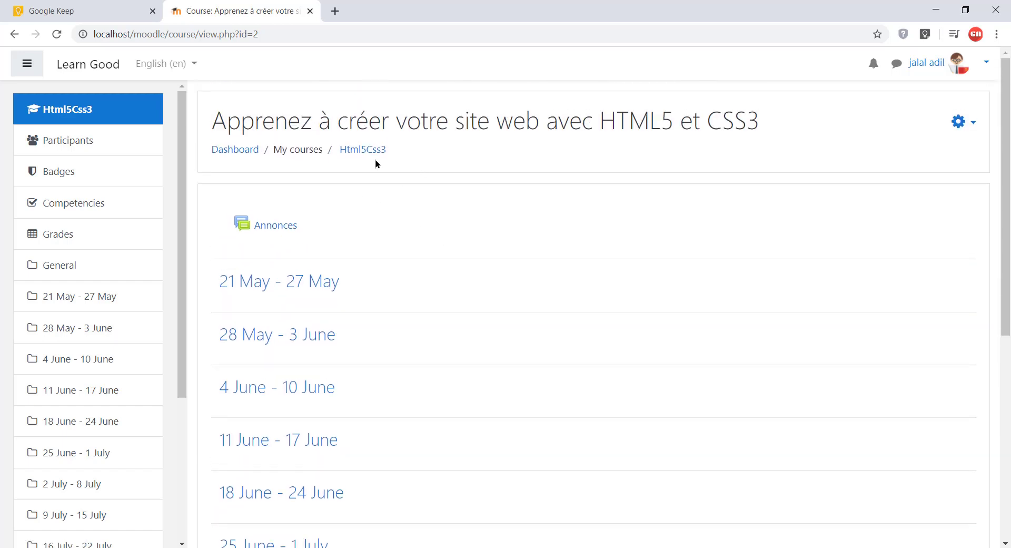
Review the Annonces forum and the weekly sections listed on the course page.
{"action": "scroll", "coordinate": [455, 267], "scroll_direction": "down", "scroll_amount": 3}
{"action": "scroll", "coordinate": [448, 264], "scroll_direction": "up", "scroll_amount": 3}
{"action": "scroll", "coordinate": [438, 181], "scroll_direction": "down", "scroll_amount": 2}
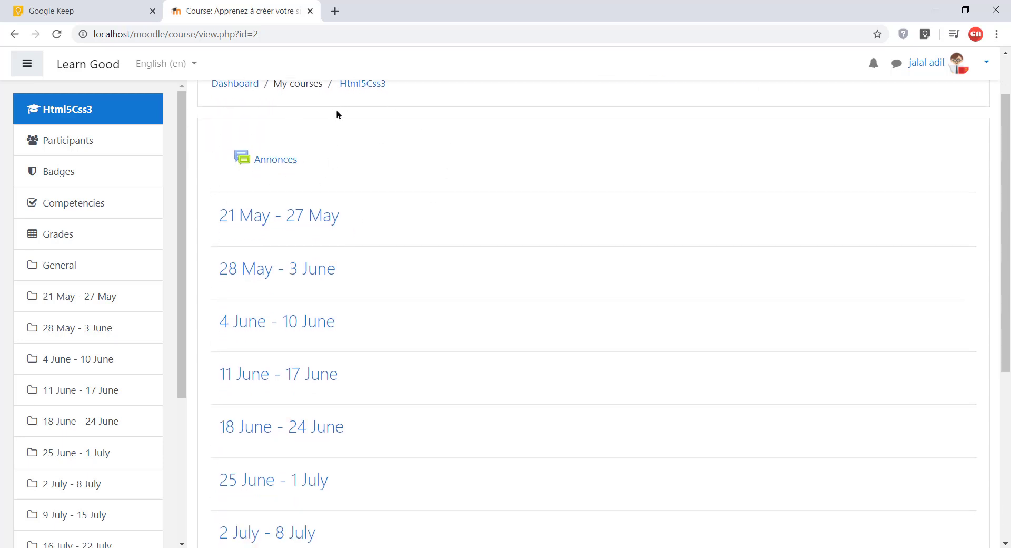
{"action": "scroll", "coordinate": [458, 207], "scroll_direction": "down", "scroll_amount": 1}
{"action": "scroll", "coordinate": [458, 211], "scroll_direction": "up", "scroll_amount": 1}
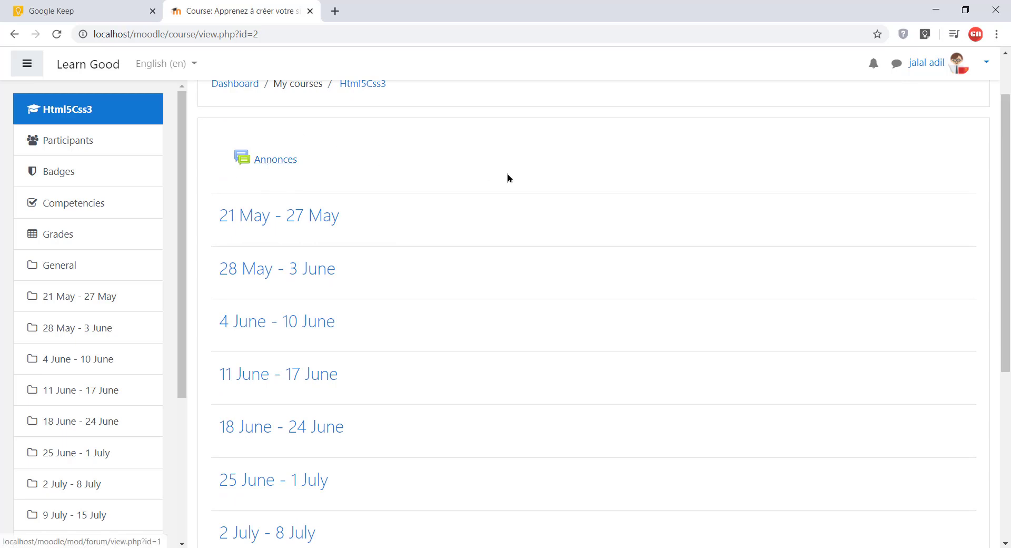
{"action": "scroll", "coordinate": [471, 195], "scroll_direction": "down", "scroll_amount": 1}
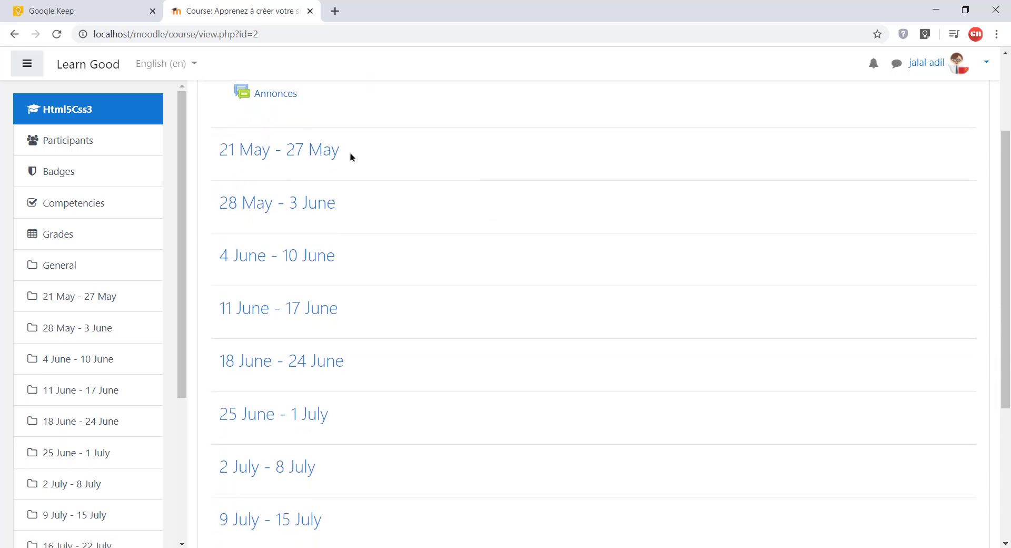
{"action": "scroll", "coordinate": [348, 327], "scroll_direction": "down", "scroll_amount": 1}
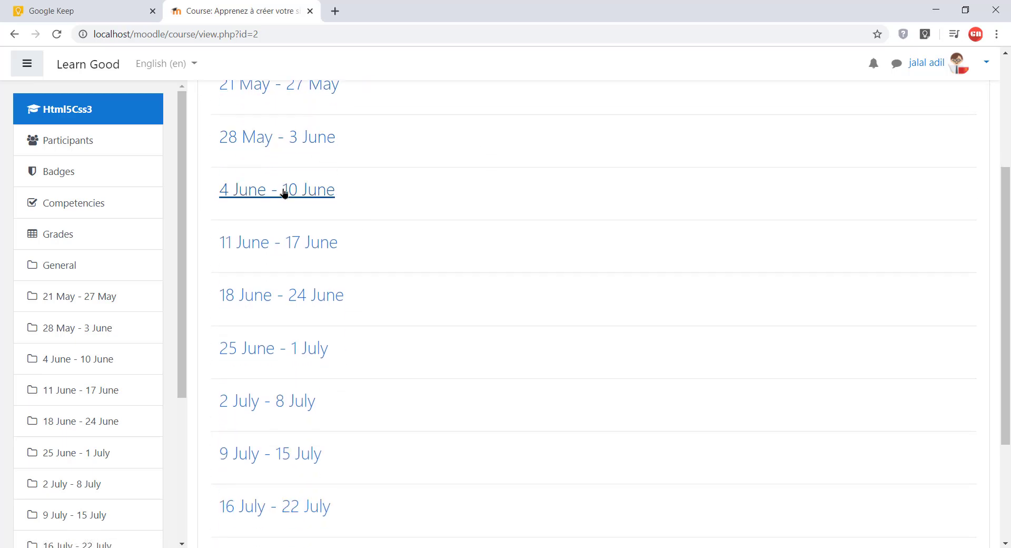
{"action": "scroll", "coordinate": [232, 179], "scroll_direction": "up", "scroll_amount": 1}
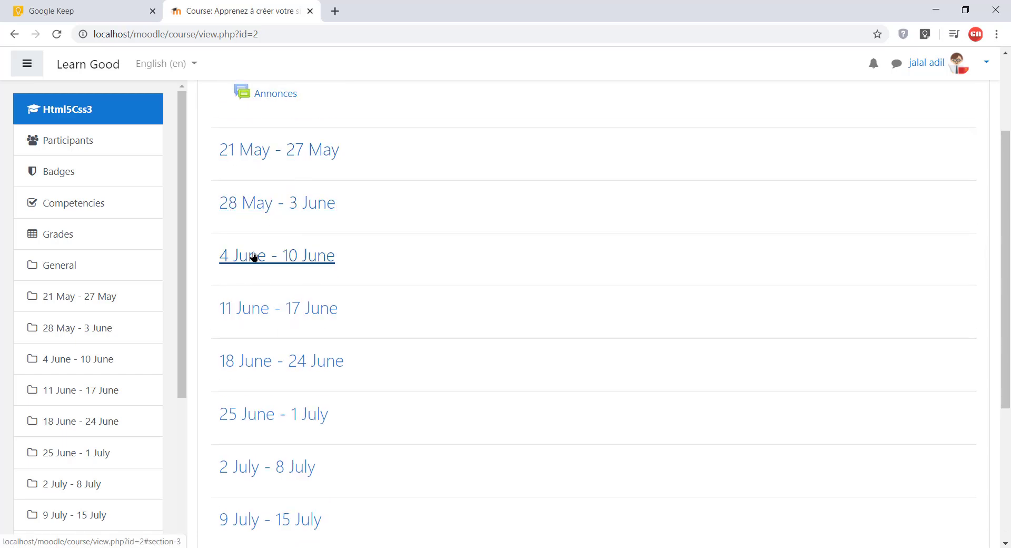
{"action": "scroll", "coordinate": [325, 262], "scroll_direction": "down", "scroll_amount": 1}
{"action": "scroll", "coordinate": [324, 264], "scroll_direction": "up", "scroll_amount": 2}
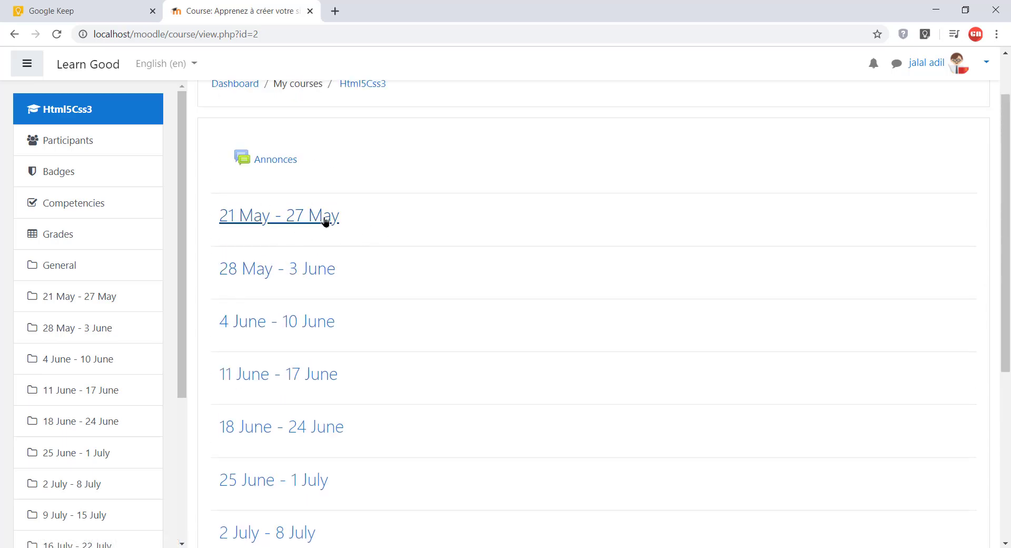
{"action": "scroll", "coordinate": [316, 274], "scroll_direction": "down", "scroll_amount": 1}
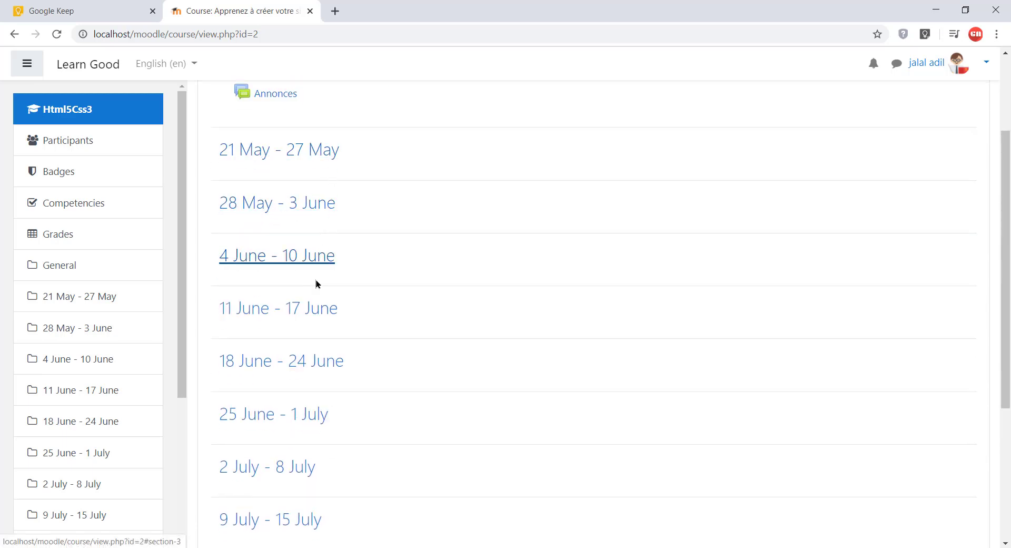
{"action": "scroll", "coordinate": [397, 346], "scroll_direction": "down", "scroll_amount": 4}
{"action": "scroll", "coordinate": [290, 395], "scroll_direction": "up", "scroll_amount": 5}
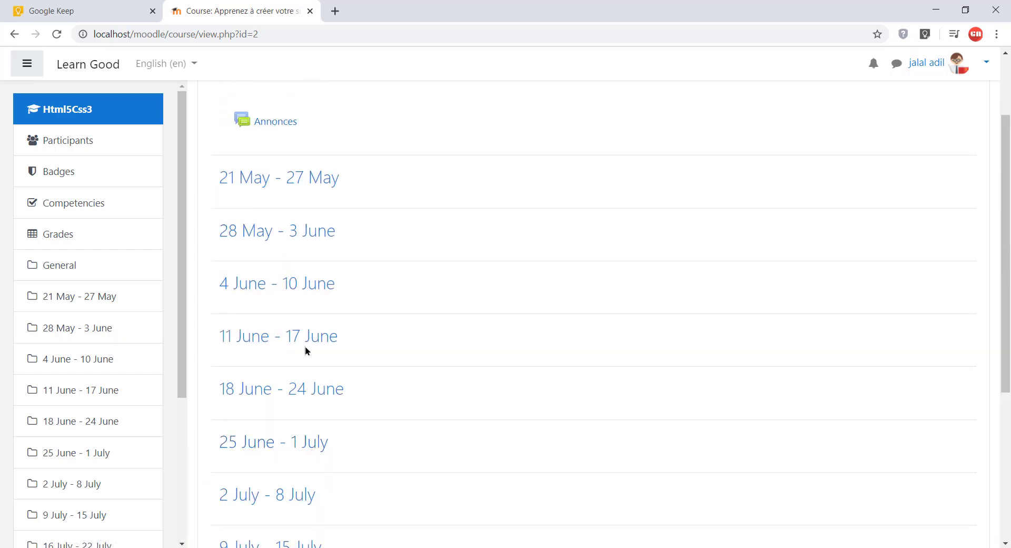
{"action": "scroll", "coordinate": [416, 363], "scroll_direction": "up", "scroll_amount": 2}
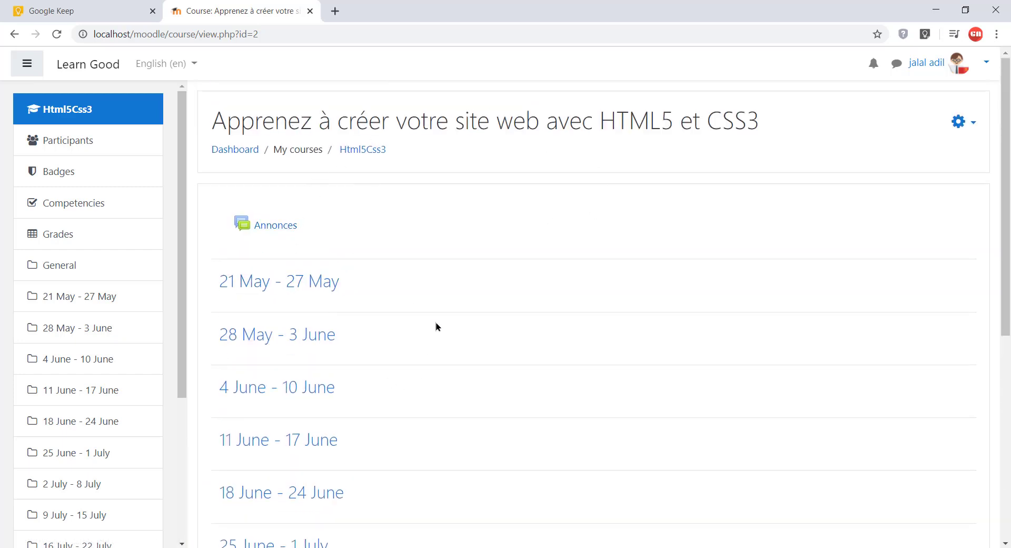
{"action": "scroll", "coordinate": [436, 326], "scroll_direction": "down", "scroll_amount": 5}
{"action": "scroll", "coordinate": [435, 327], "scroll_direction": "up", "scroll_amount": 5}
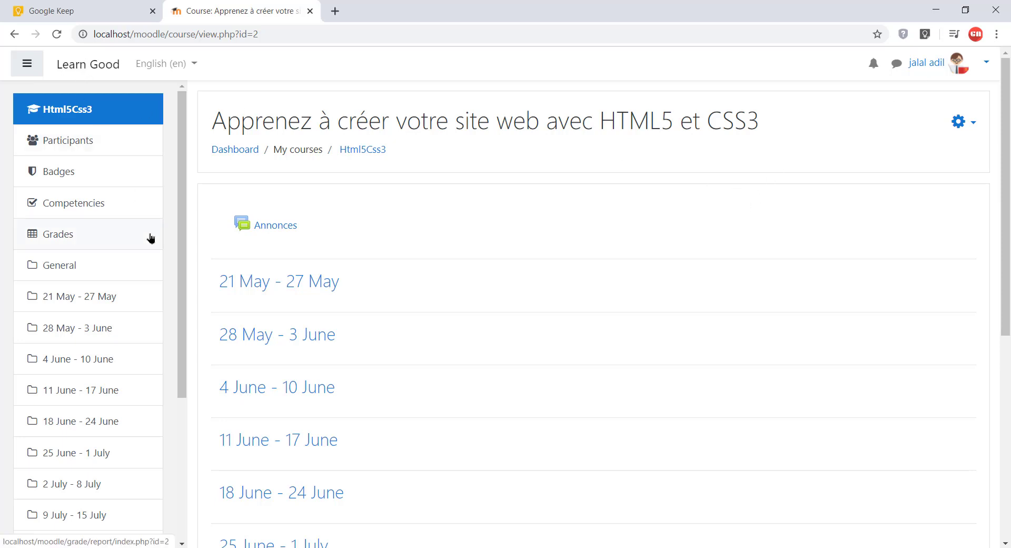
Return to the Dashboard and reopen the HTML5 and CSS3 course from the recently accessed courses.
{"action": "scroll", "coordinate": [106, 470], "scroll_direction": "down", "scroll_amount": 4}
{"action": "left_click", "coordinate": [92, 406]}
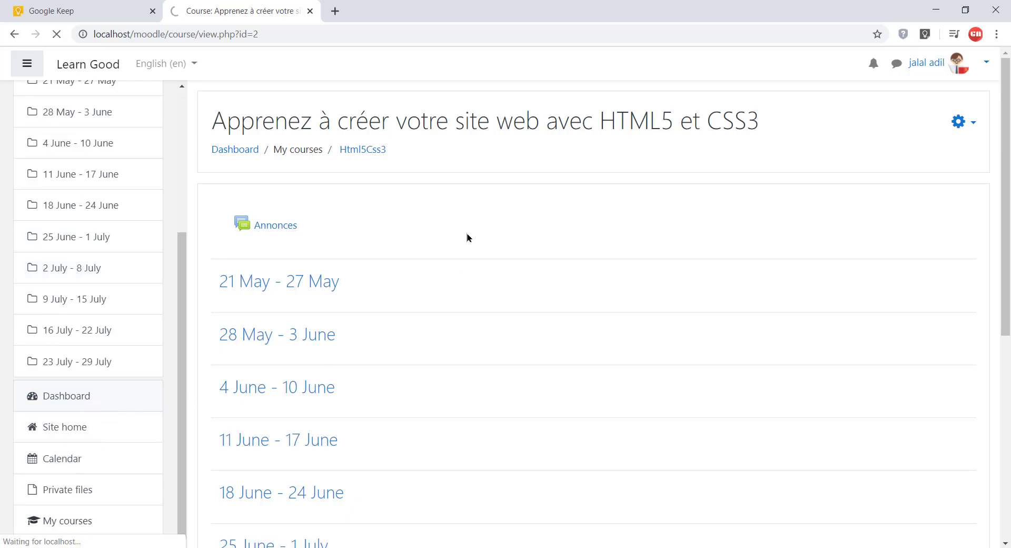
{"action": "scroll", "coordinate": [466, 232], "scroll_direction": "down", "scroll_amount": 5}
{"action": "scroll", "coordinate": [469, 263], "scroll_direction": "up", "scroll_amount": 5}
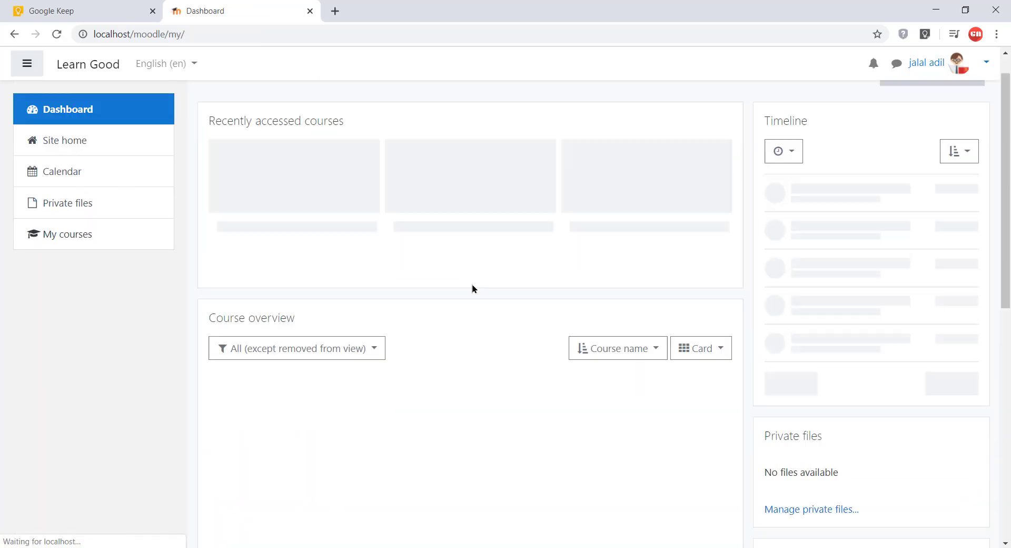
{"action": "scroll", "coordinate": [376, 309], "scroll_direction": "down", "scroll_amount": 6}
{"action": "scroll", "coordinate": [380, 308], "scroll_direction": "up", "scroll_amount": 6}
{"action": "scroll", "coordinate": [390, 300], "scroll_direction": "down", "scroll_amount": 5}
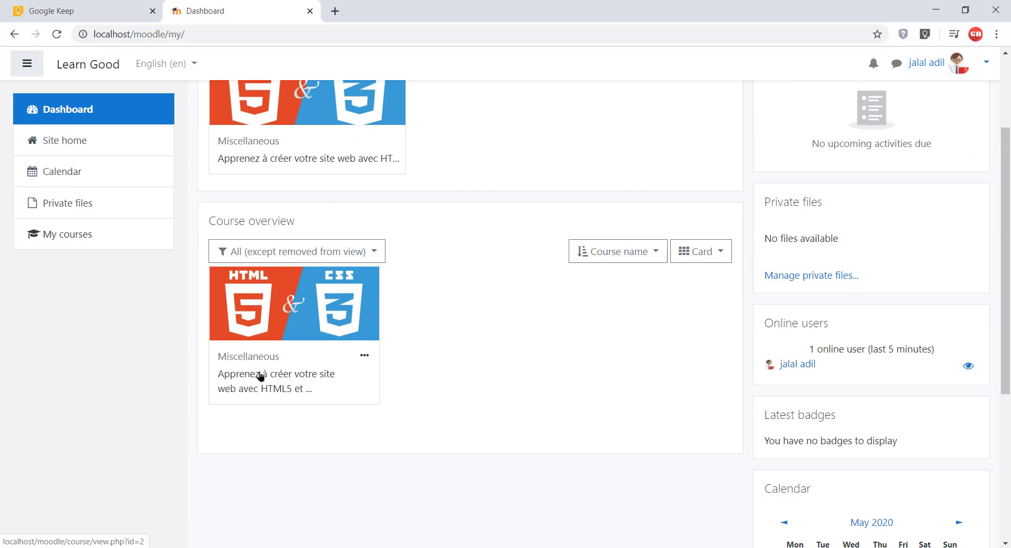
{"action": "scroll", "coordinate": [314, 250], "scroll_direction": "up", "scroll_amount": 3}
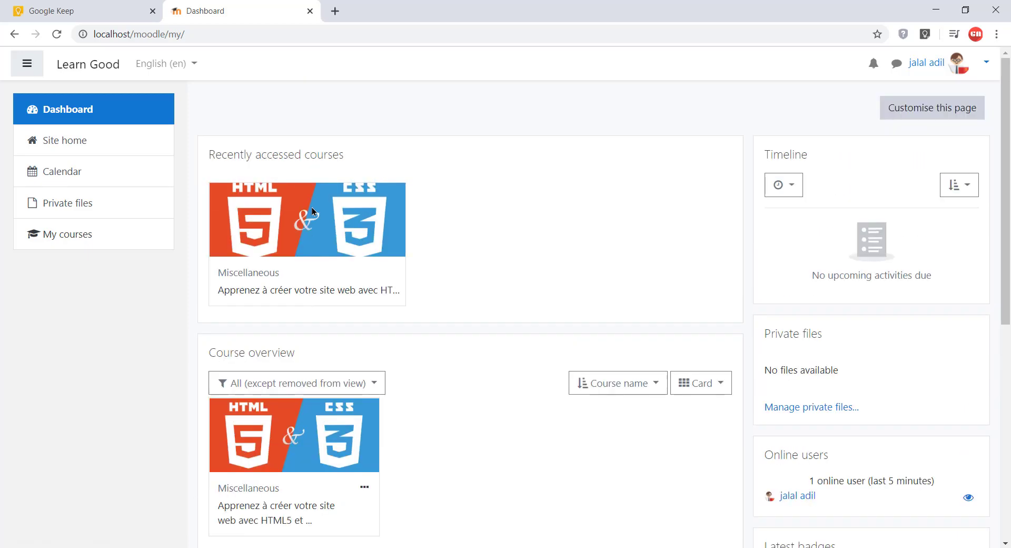
{"action": "left_click", "coordinate": [320, 291]}
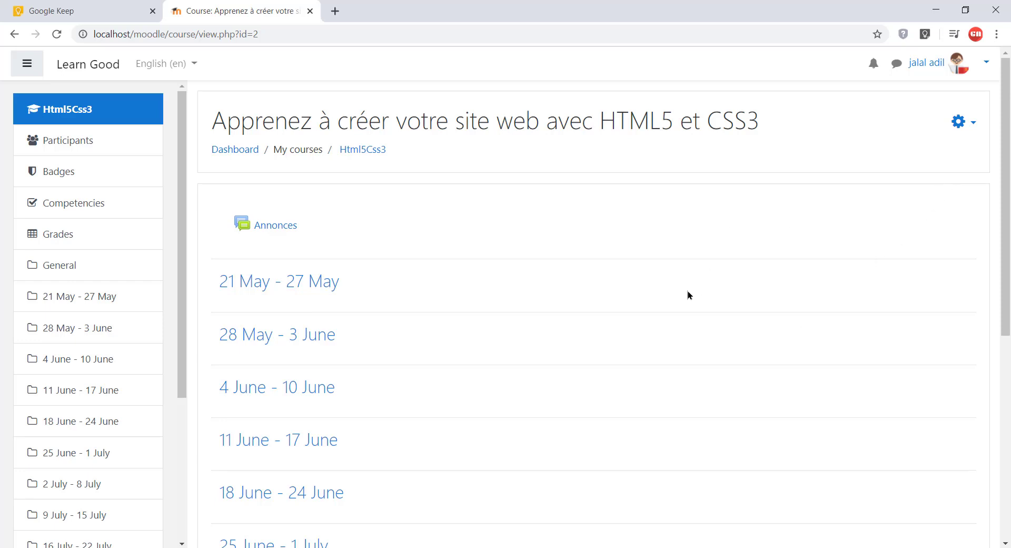
Look through the course's navigation entries, including Participants, Badges, Competencies, Grades and the weekly sections.
{"action": "left_click_drag", "start_coordinate": [179, 220], "coordinate": [179, 198]}
{"action": "scroll", "coordinate": [92, 452], "scroll_direction": "down", "scroll_amount": 1}
{"action": "scroll", "coordinate": [90, 395], "scroll_direction": "down", "scroll_amount": 1}
{"action": "scroll", "coordinate": [113, 158], "scroll_direction": "up", "scroll_amount": 3}
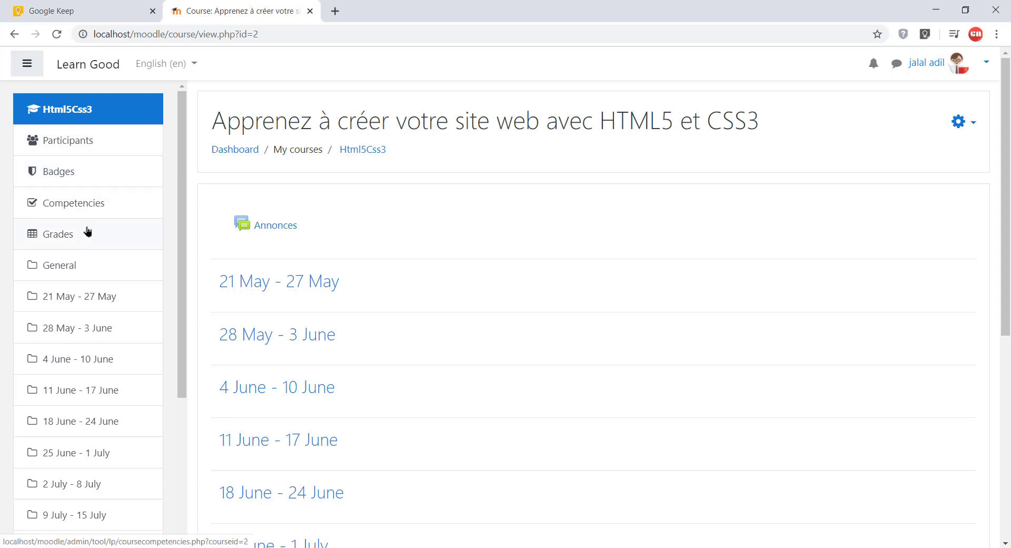
{"action": "scroll", "coordinate": [87, 241], "scroll_direction": "down", "scroll_amount": 1}
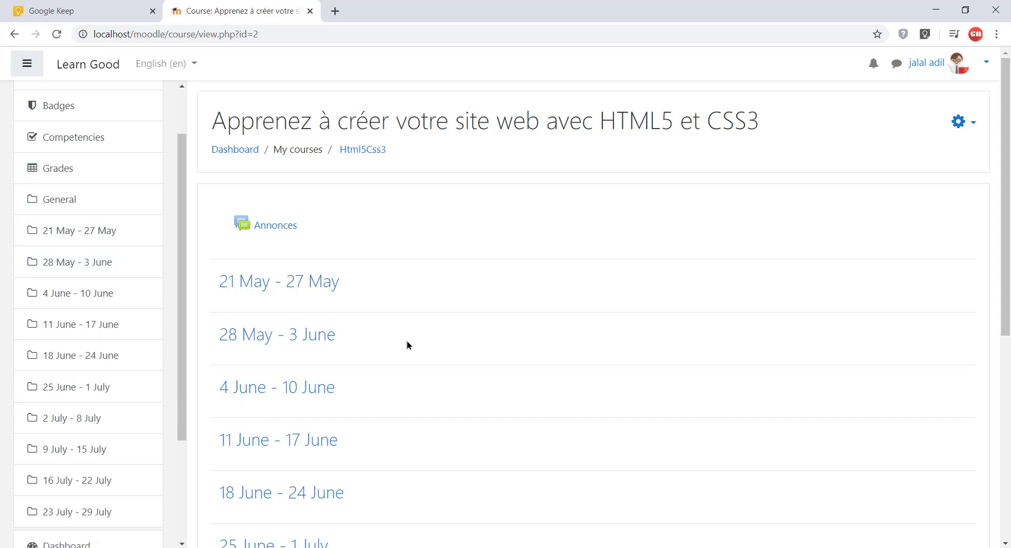
{"action": "left_click_drag", "start_coordinate": [180, 168], "coordinate": [179, 116]}
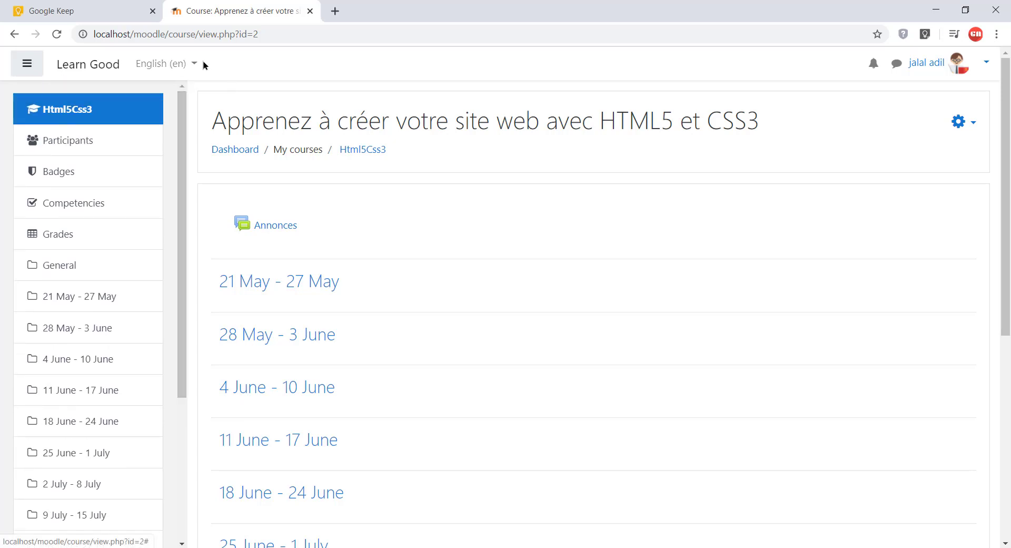
Set the account's preferred language to Français (fr) in the user preferences and dismiss the browser's translation offer.
{"action": "left_click", "coordinate": [931, 67]}
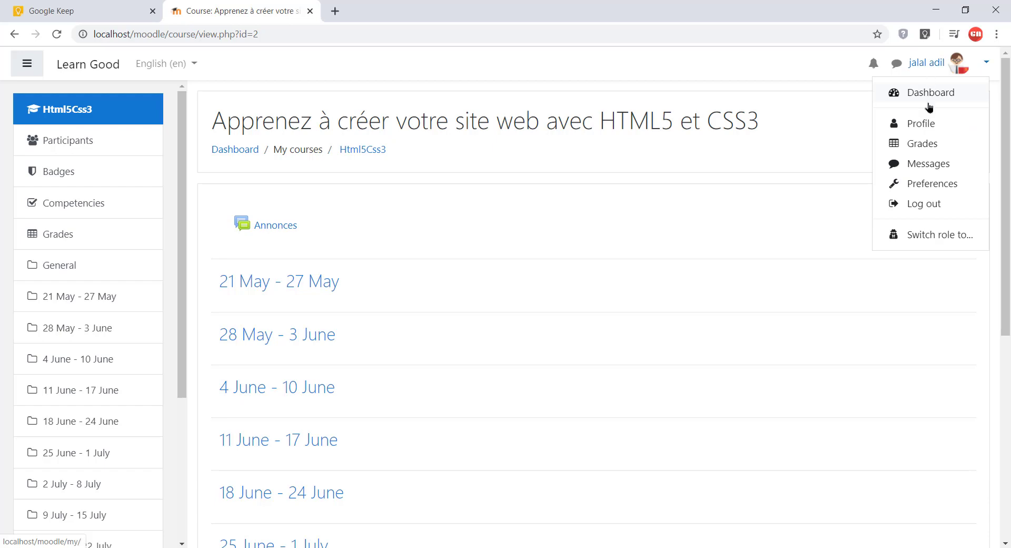
{"action": "left_click", "coordinate": [923, 124]}
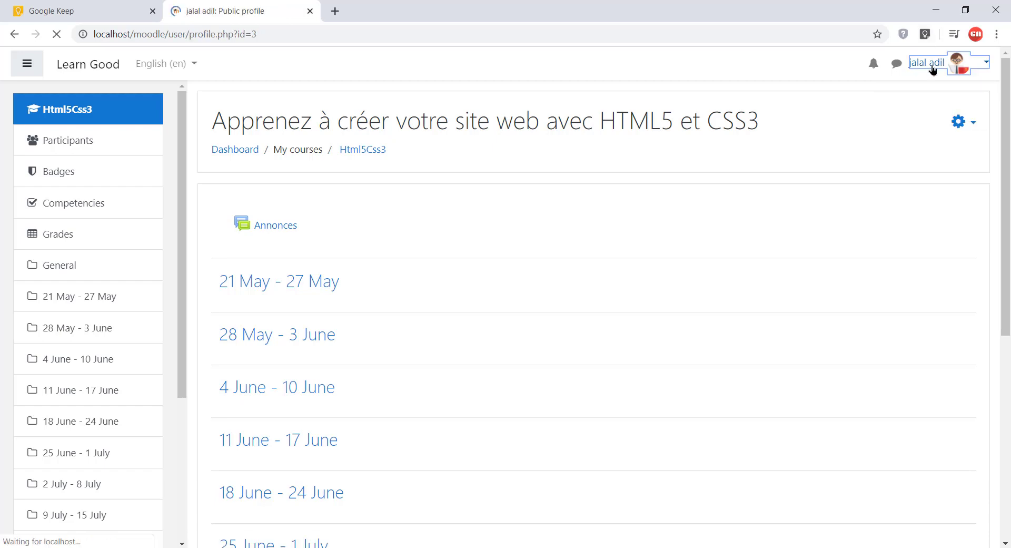
{"action": "left_click", "coordinate": [936, 73]}
{"action": "left_click", "coordinate": [933, 183]}
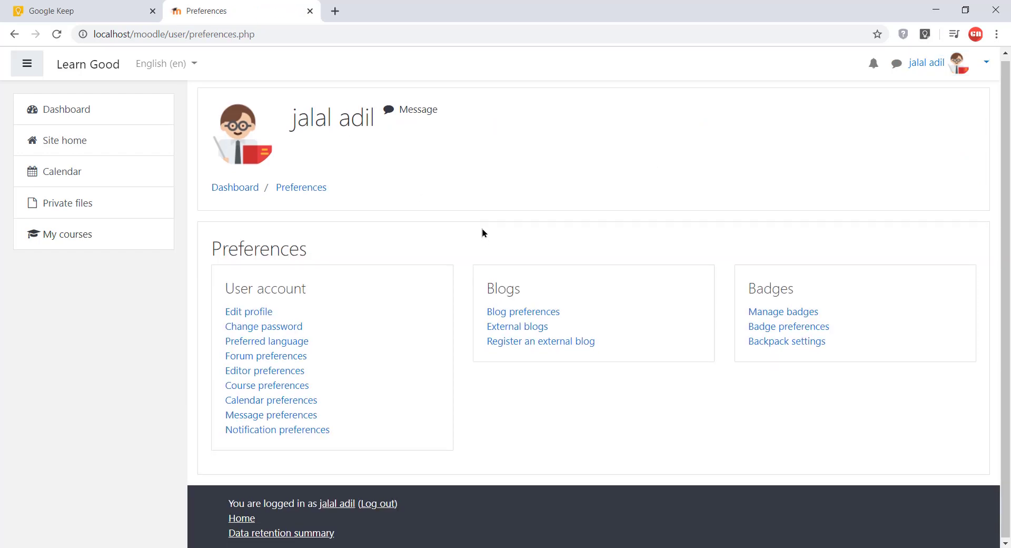
{"action": "left_click", "coordinate": [261, 341]}
{"action": "left_click", "coordinate": [498, 279]}
{"action": "left_click", "coordinate": [481, 314]}
{"action": "left_click", "coordinate": [481, 317]}
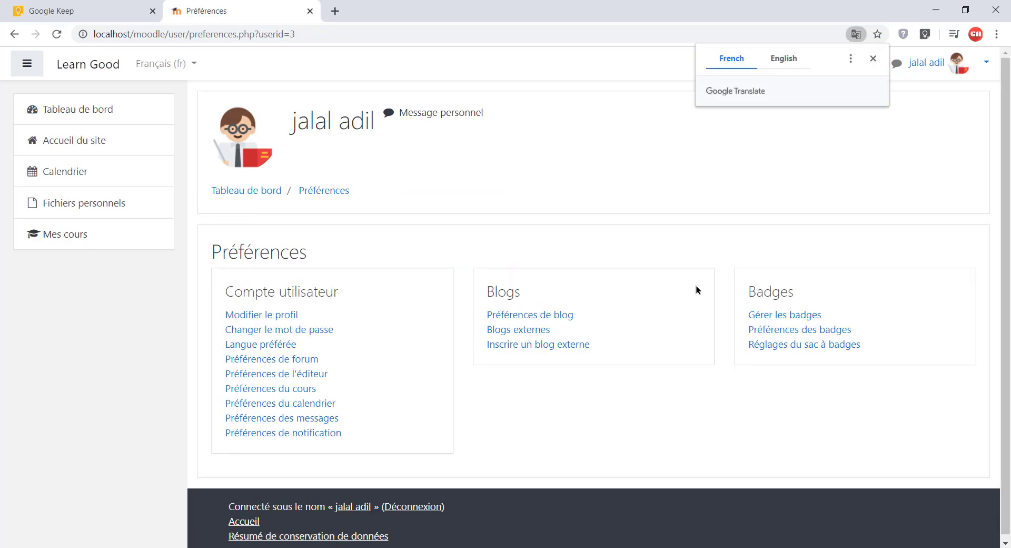
{"action": "left_click", "coordinate": [755, 176]}
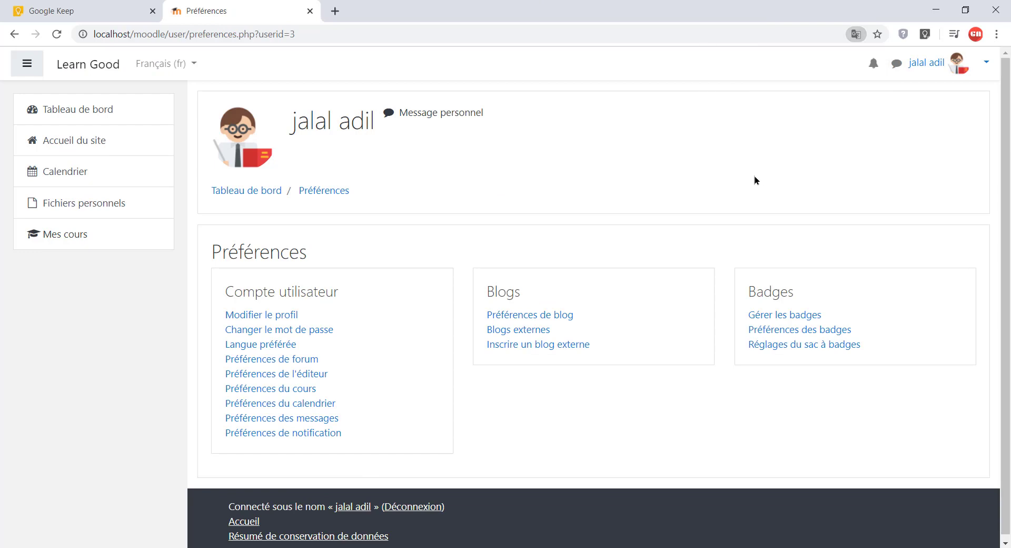
Reopen the HTML5 and CSS3 course from the Tableau de bord and look through its French navigation entries.
{"action": "left_click", "coordinate": [89, 115]}
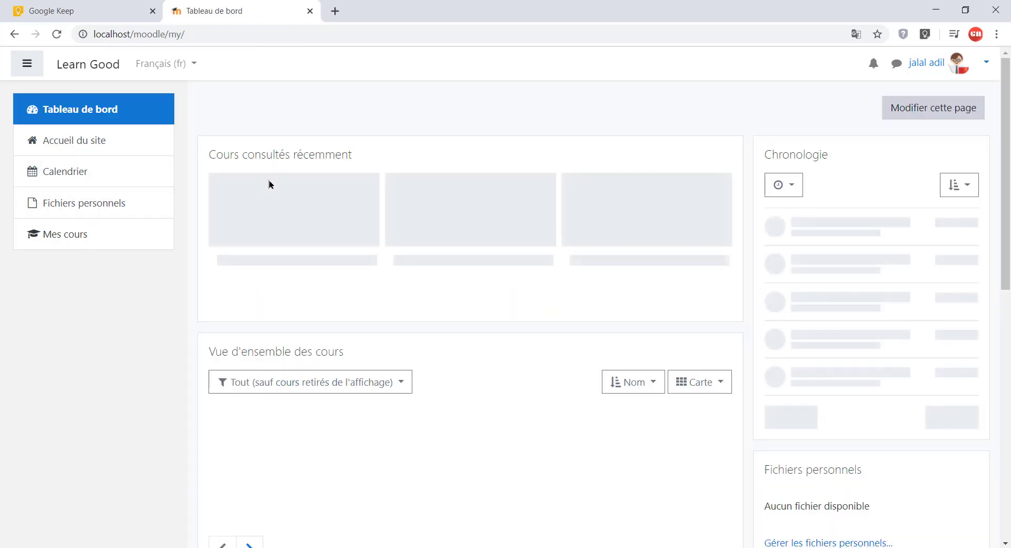
{"action": "left_click", "coordinate": [327, 289]}
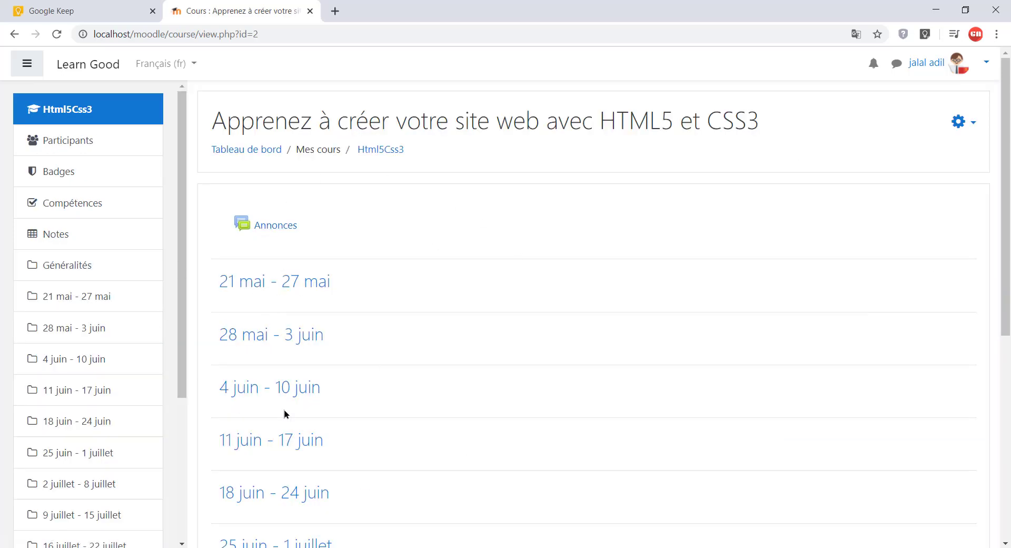
{"action": "mouse_move", "coordinate": [179, 264]}
{"action": "left_mouse_down"}
{"action": "mouse_move", "coordinate": [185, 365]}
{"action": "mouse_move", "coordinate": [182, 255]}
{"action": "left_mouse_up"}
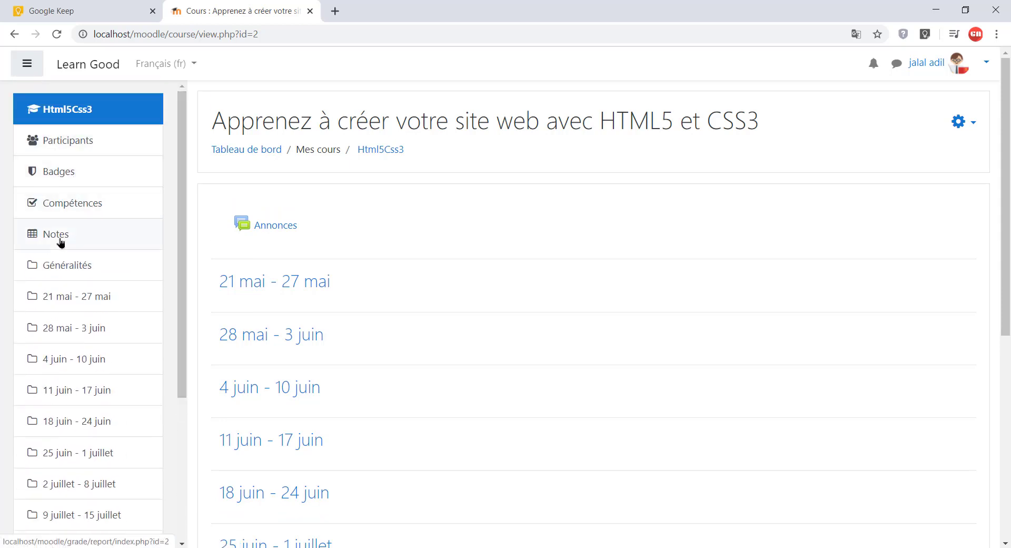
{"action": "scroll", "coordinate": [105, 267], "scroll_direction": "down", "scroll_amount": 3}
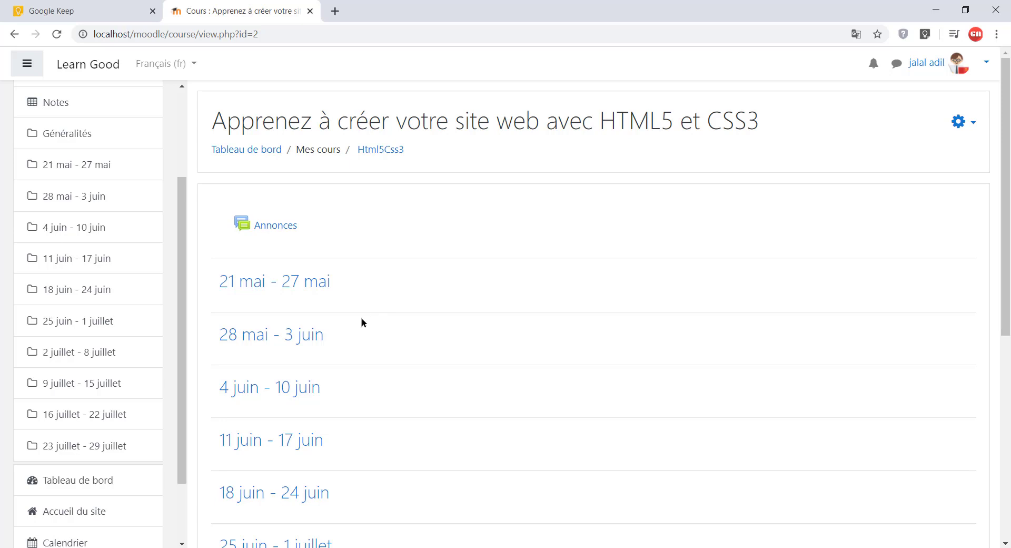
{"action": "left_click_drag", "start_coordinate": [179, 312], "coordinate": [190, 388]}
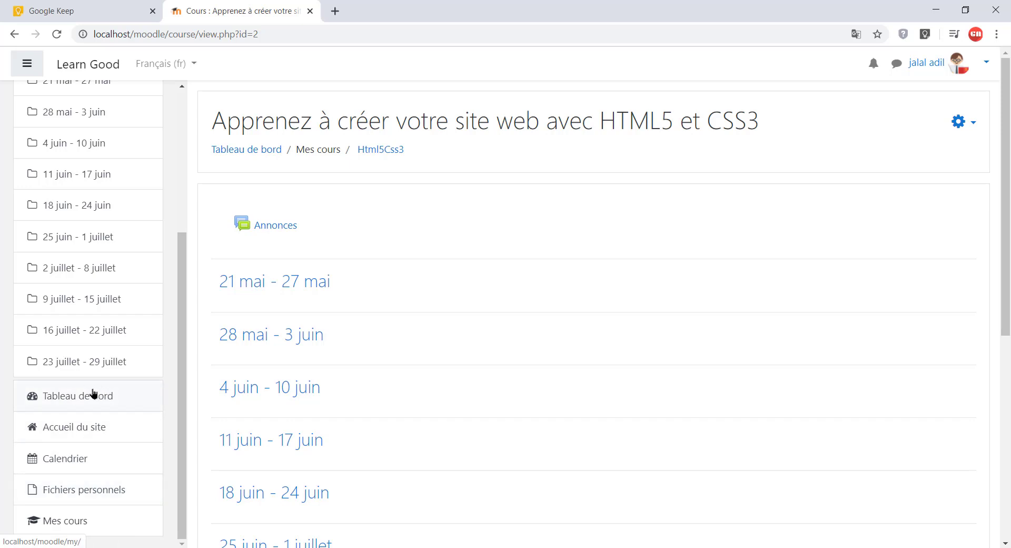
View the site home page and the Calendrier, and return to the HTML5 and CSS3 course through the Tableau de bord.
{"action": "left_click", "coordinate": [79, 428]}
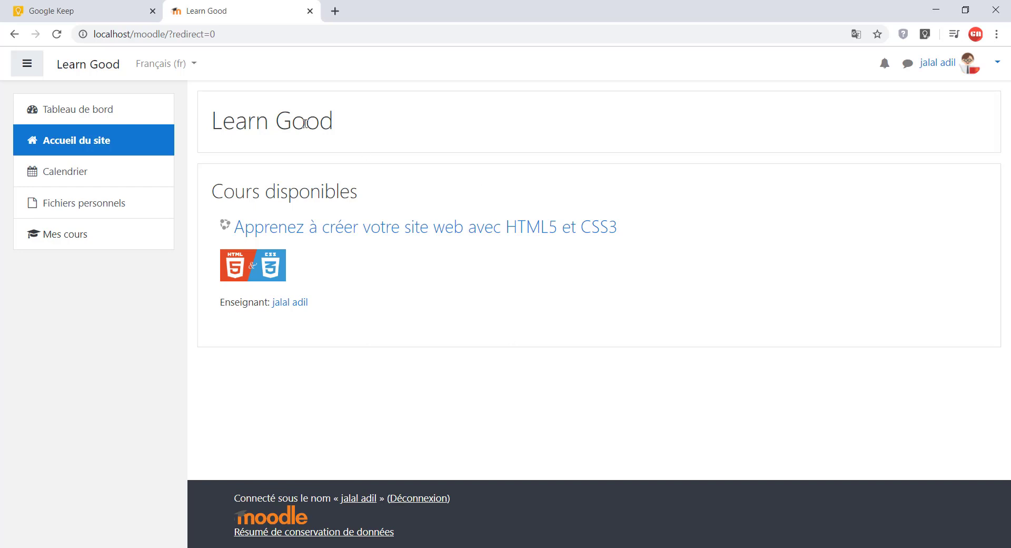
{"action": "left_click_drag", "start_coordinate": [212, 120], "coordinate": [248, 120]}
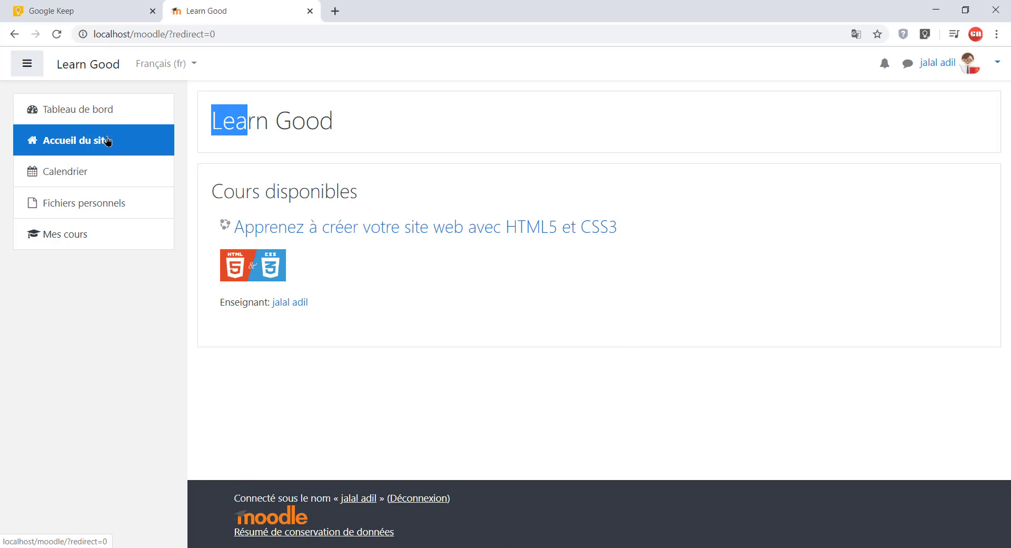
{"action": "left_click", "coordinate": [100, 172]}
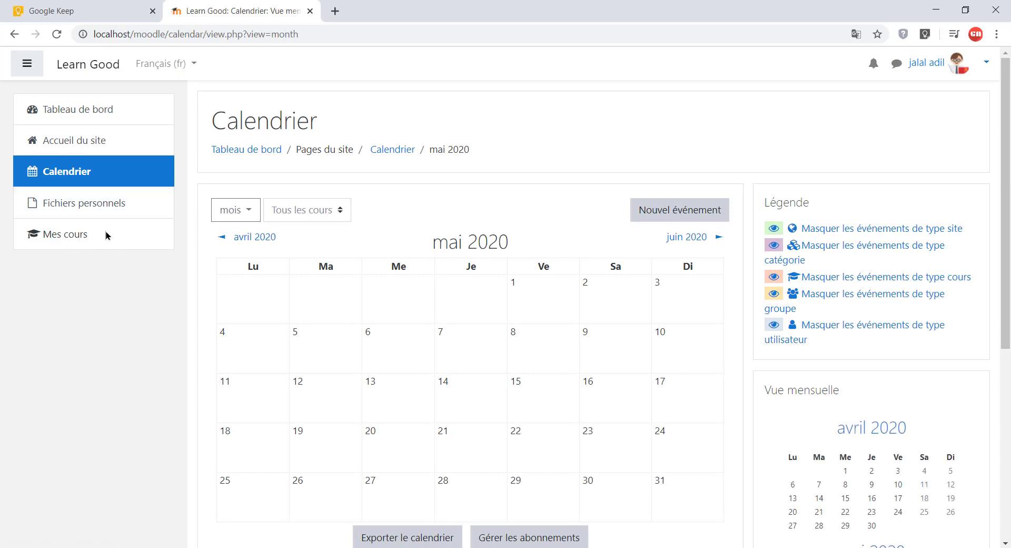
{"action": "left_click", "coordinate": [112, 110]}
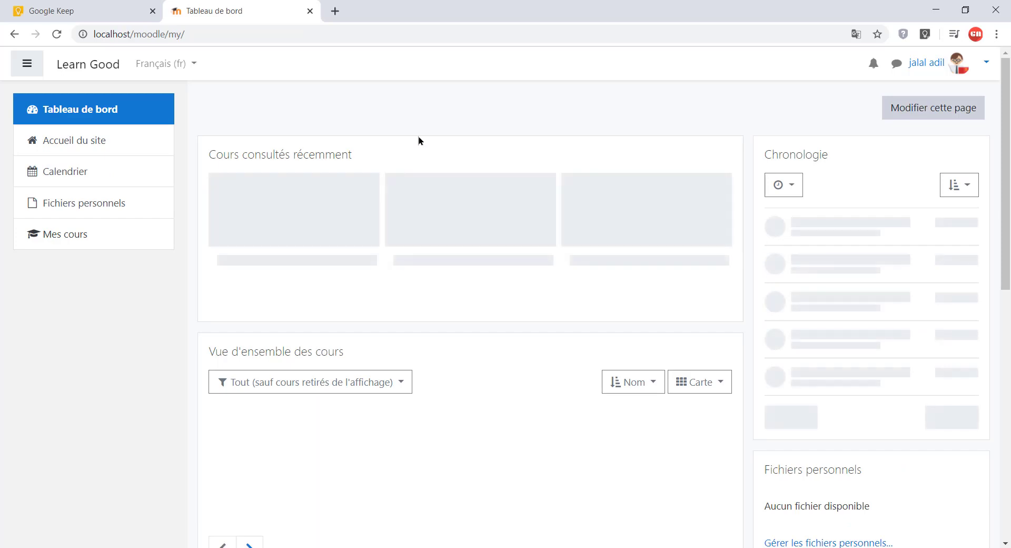
{"action": "left_click", "coordinate": [339, 292]}
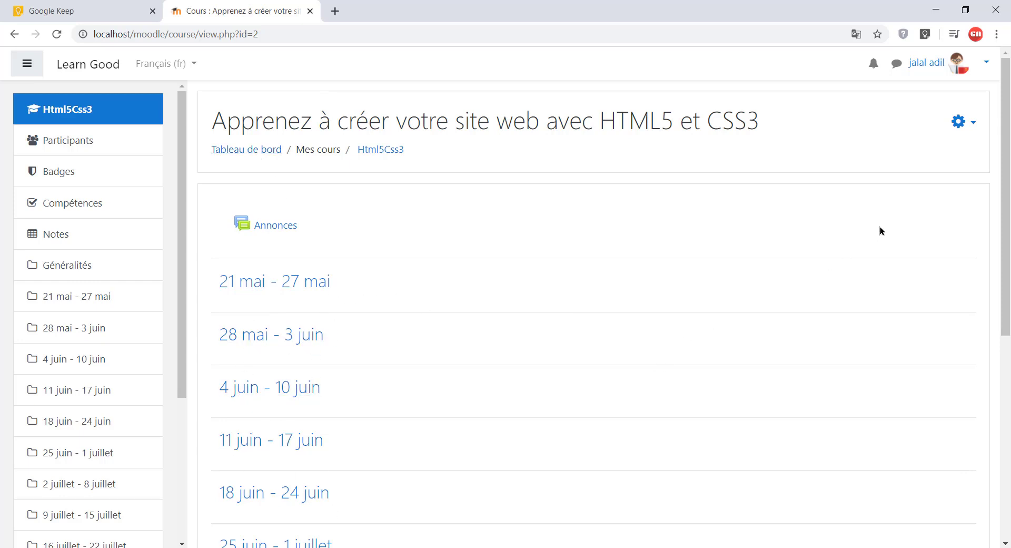
Turn on editing mode for the HTML5 and CSS3 course.
{"action": "left_click", "coordinate": [965, 125]}
{"action": "left_click", "coordinate": [964, 122]}
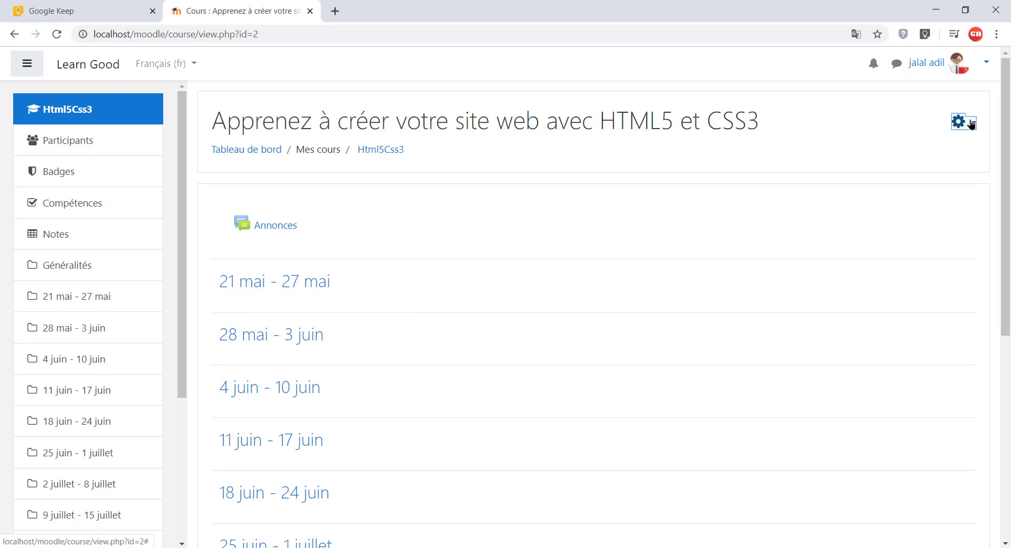
{"action": "left_click", "coordinate": [962, 125]}
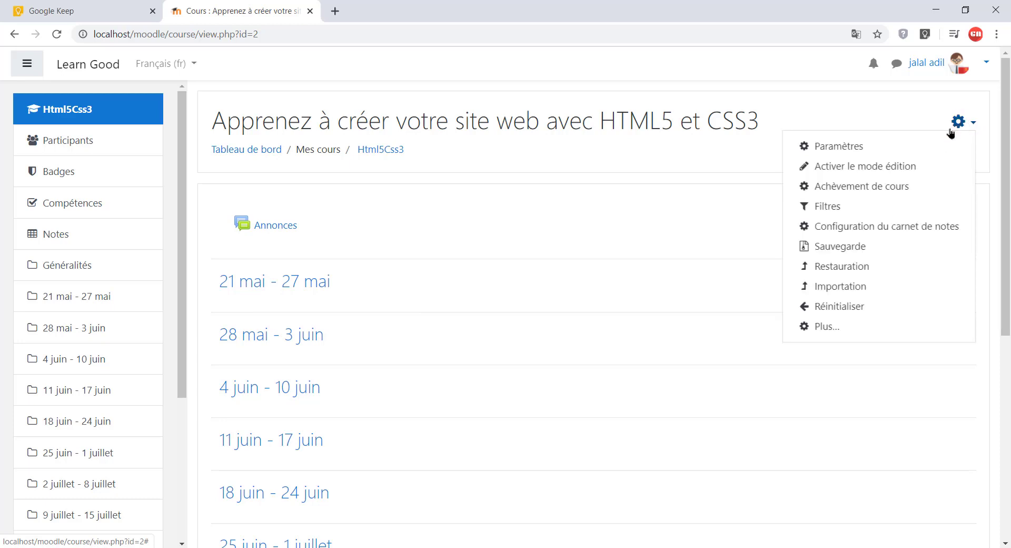
{"action": "left_click", "coordinate": [862, 168]}
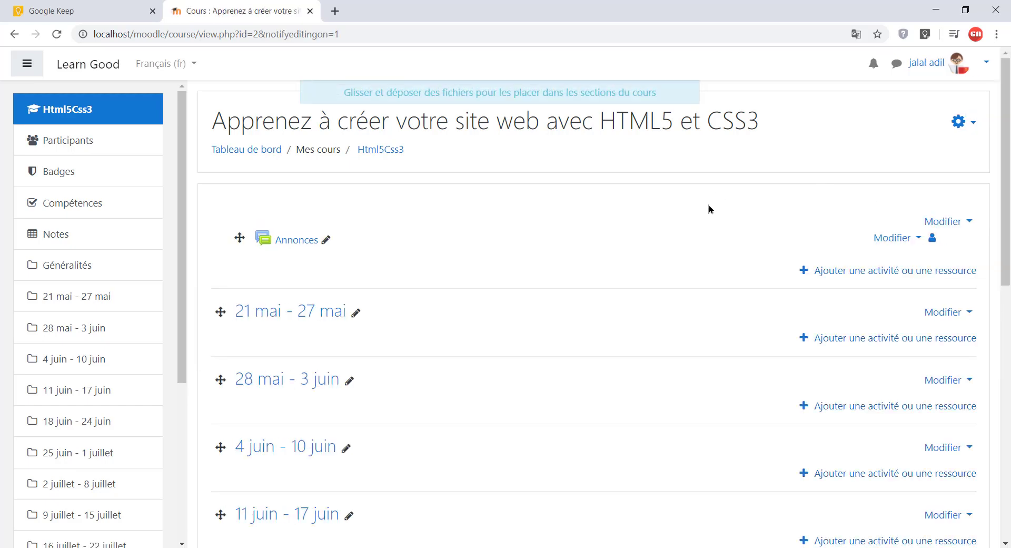
Look through the editing controls of all the weekly sections down to 23 juillet - 29 juillet.
{"action": "scroll", "coordinate": [706, 217], "scroll_direction": "down", "scroll_amount": 6}
{"action": "scroll", "coordinate": [703, 232], "scroll_direction": "down", "scroll_amount": 4}
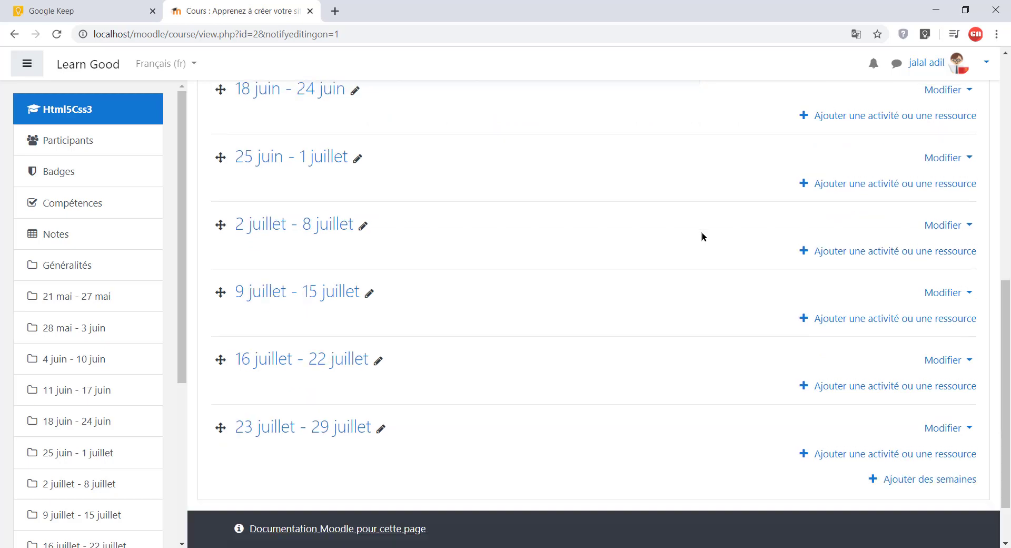
{"action": "scroll", "coordinate": [684, 302], "scroll_direction": "up", "scroll_amount": 7}
{"action": "scroll", "coordinate": [678, 321], "scroll_direction": "up", "scroll_amount": 3}
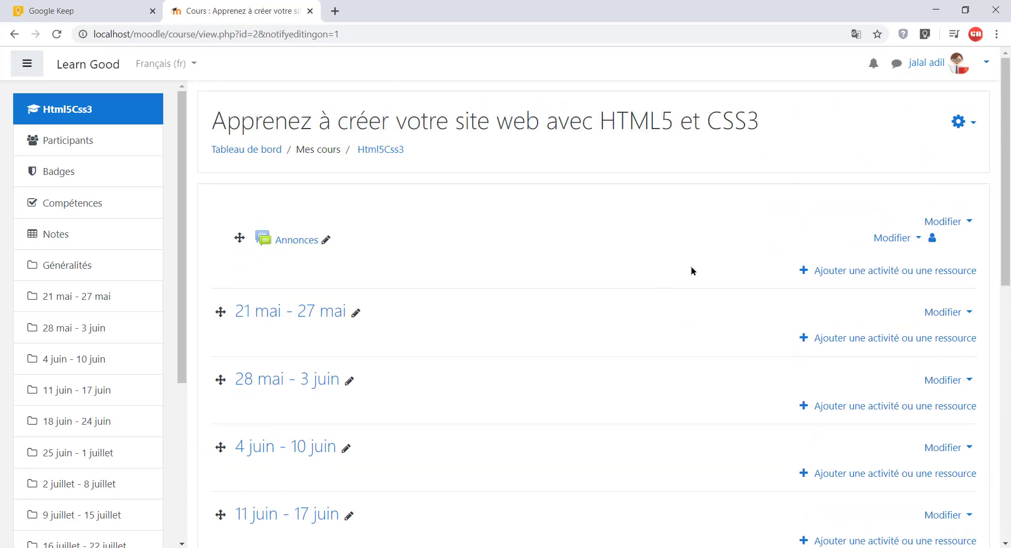
{"action": "left_click_drag", "start_coordinate": [1002, 221], "coordinate": [994, 201]}
Review the editing options of the general section and of the Annonces forum without choosing any.
{"action": "left_click", "coordinate": [970, 226]}
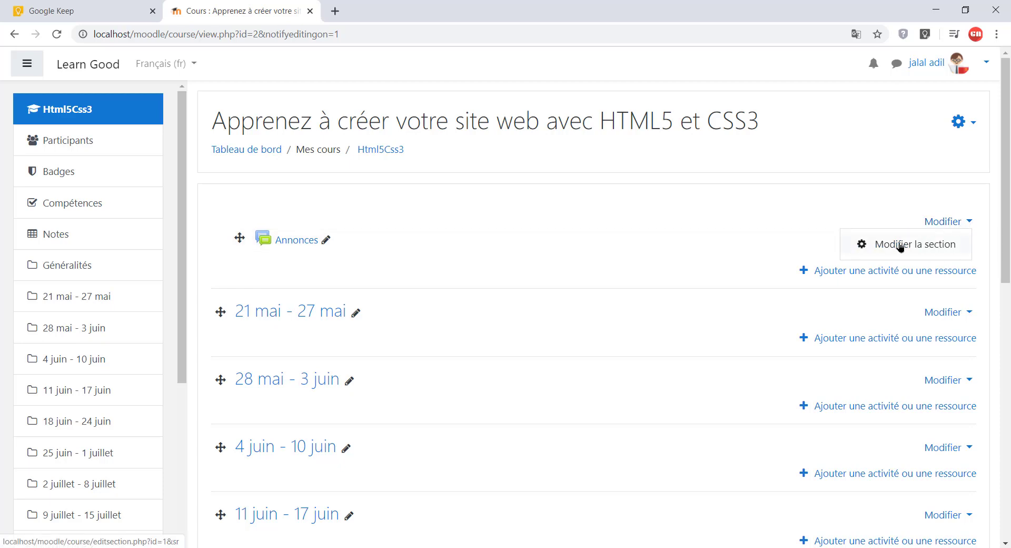
{"action": "left_click", "coordinate": [928, 218]}
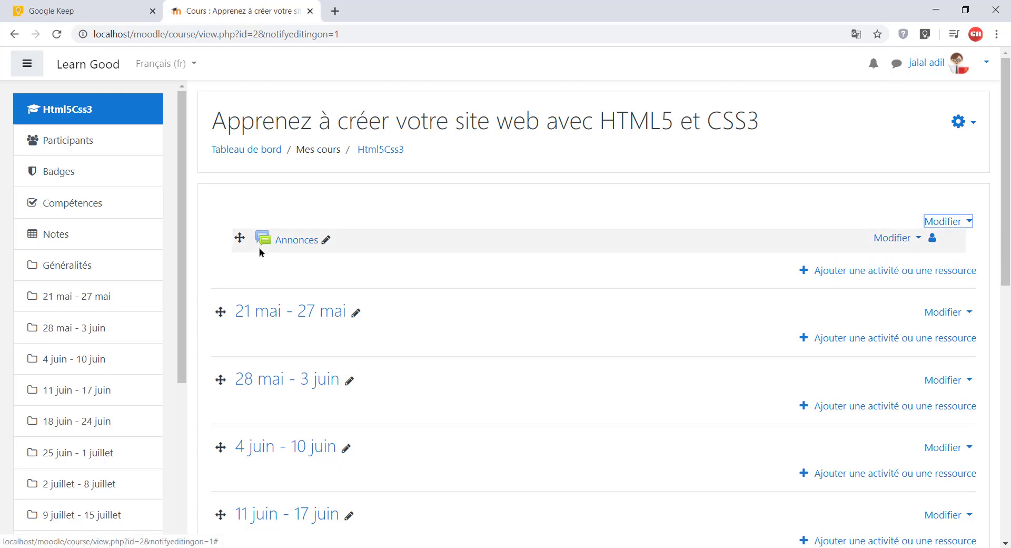
{"action": "left_click", "coordinate": [914, 237]}
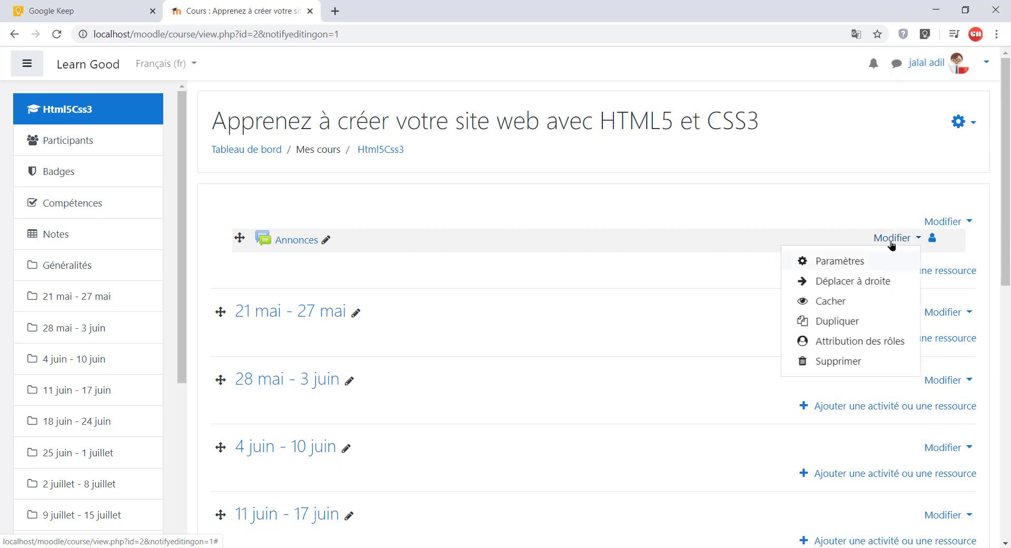
{"action": "key", "text": "Escape"}
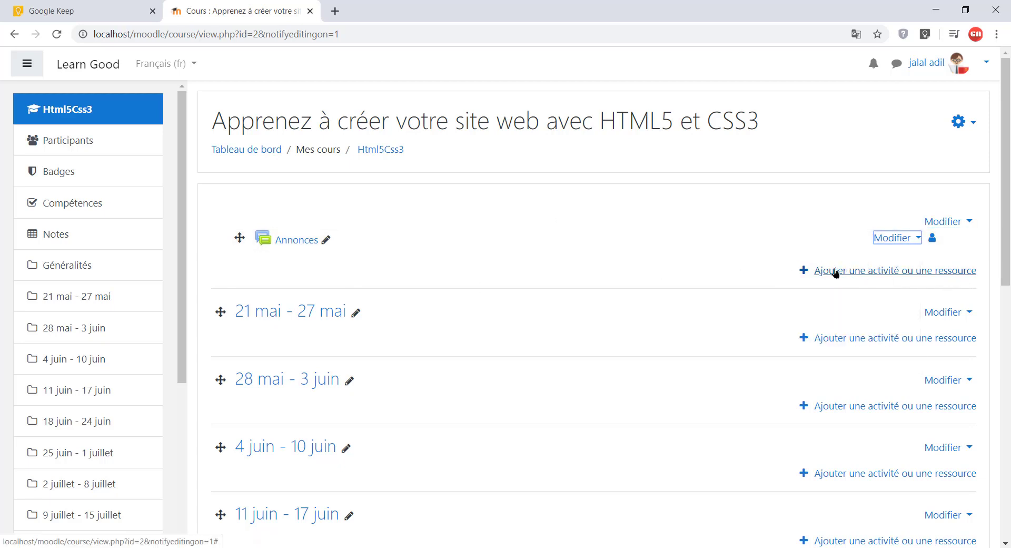
Open the name of the 21 mai - 27 mai section for in-place editing and cancel without entering a new name.
{"action": "scroll", "coordinate": [529, 273], "scroll_direction": "down", "scroll_amount": 1}
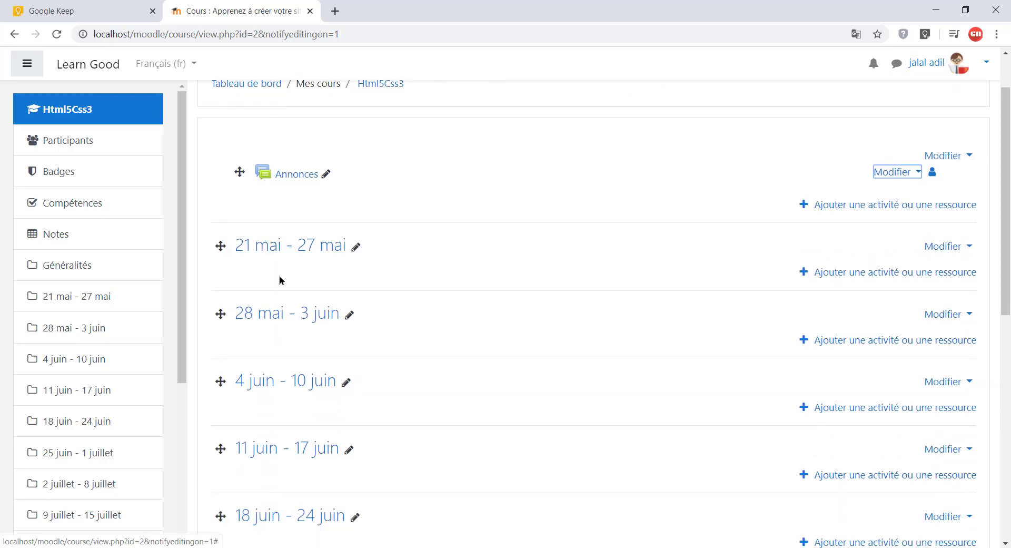
{"action": "left_click", "coordinate": [356, 247]}
{"action": "key", "text": "Escape"}
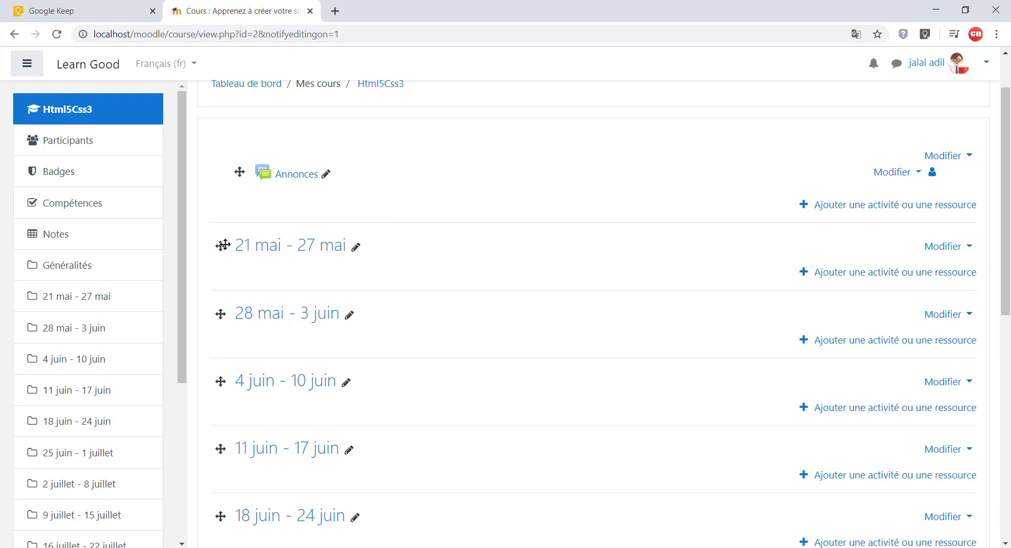
{"action": "left_click", "coordinate": [357, 248]}
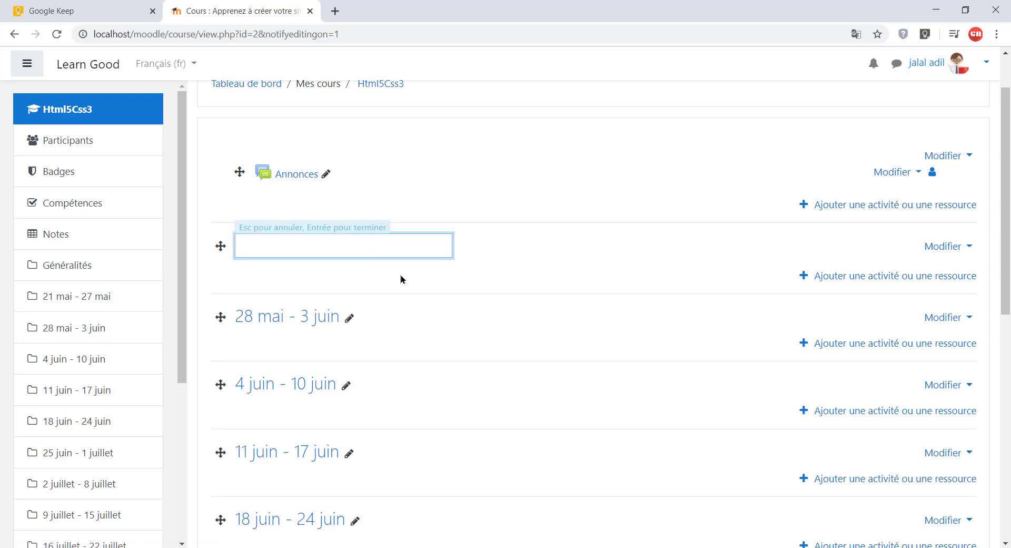
{"action": "key", "text": "Escape"}
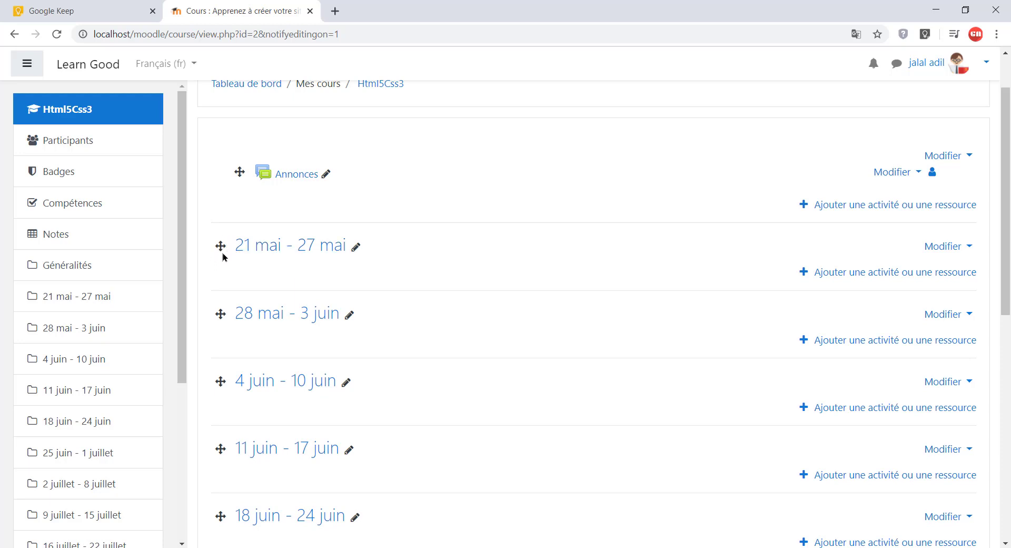
Move the 21 mai - 27 mai section below 28 mai - 3 juin and restore the original order of the two sections.
{"action": "left_click_drag", "start_coordinate": [220, 246], "coordinate": [221, 322]}
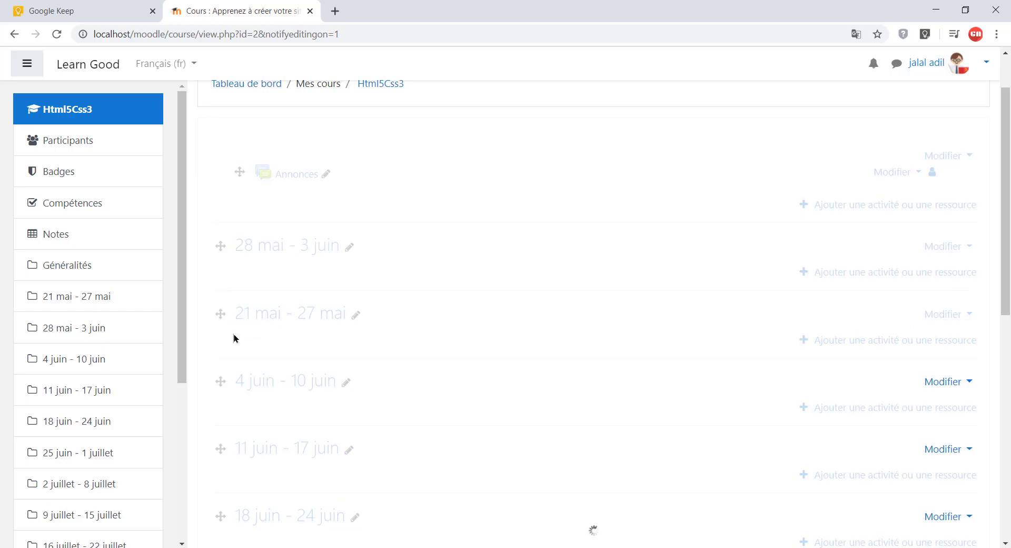
{"action": "left_click_drag", "start_coordinate": [221, 245], "coordinate": [219, 318]}
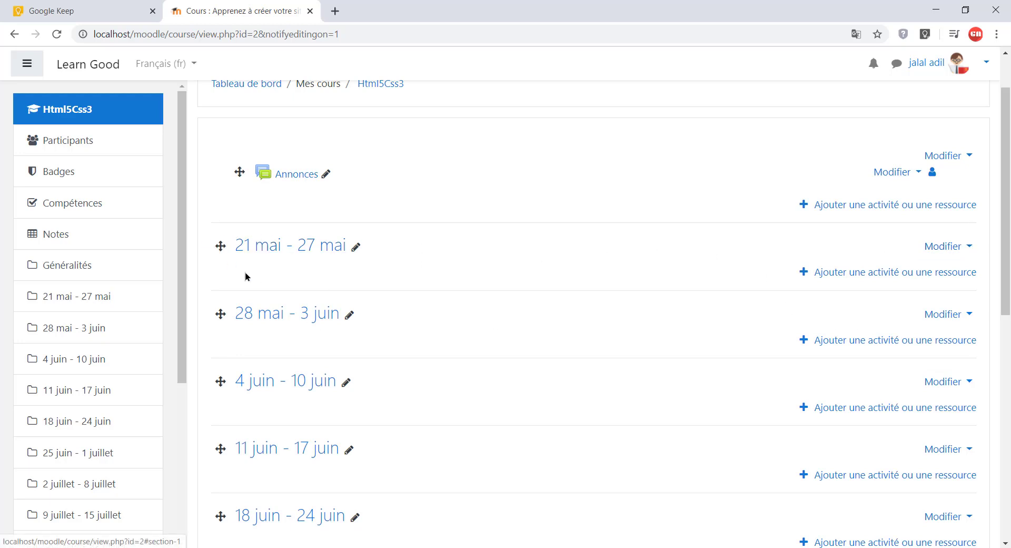
Hide the 21 mai - 27 mai week from students.
{"action": "left_click", "coordinate": [967, 248]}
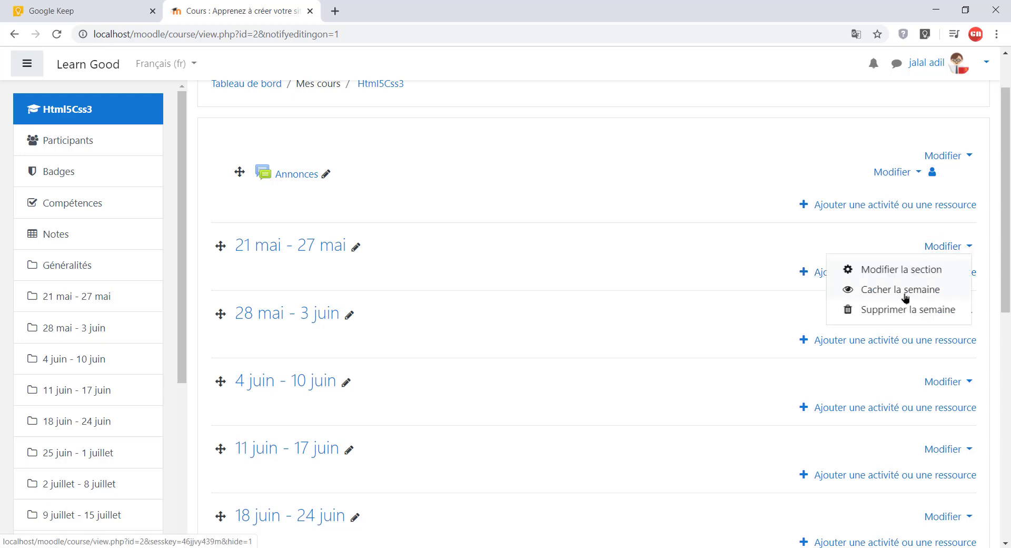
{"action": "key", "text": "Escape"}
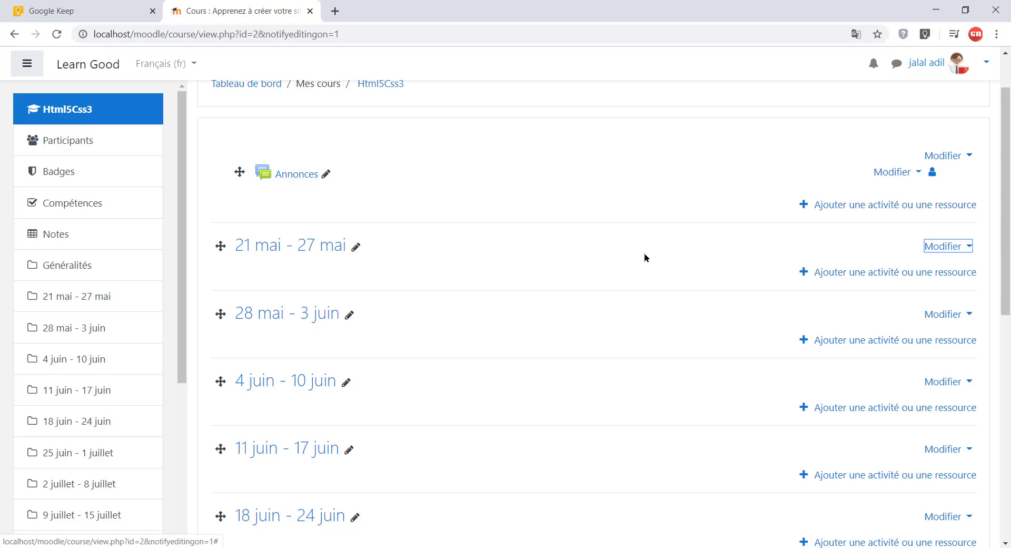
{"action": "left_click", "coordinate": [927, 247]}
{"action": "left_click", "coordinate": [885, 289]}
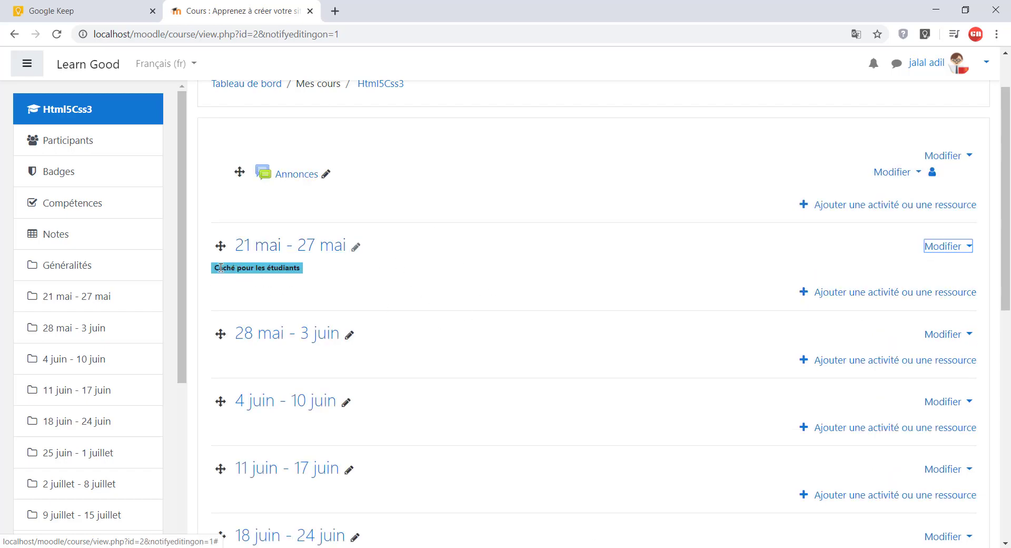
{"action": "left_click_drag", "start_coordinate": [216, 266], "coordinate": [298, 269]}
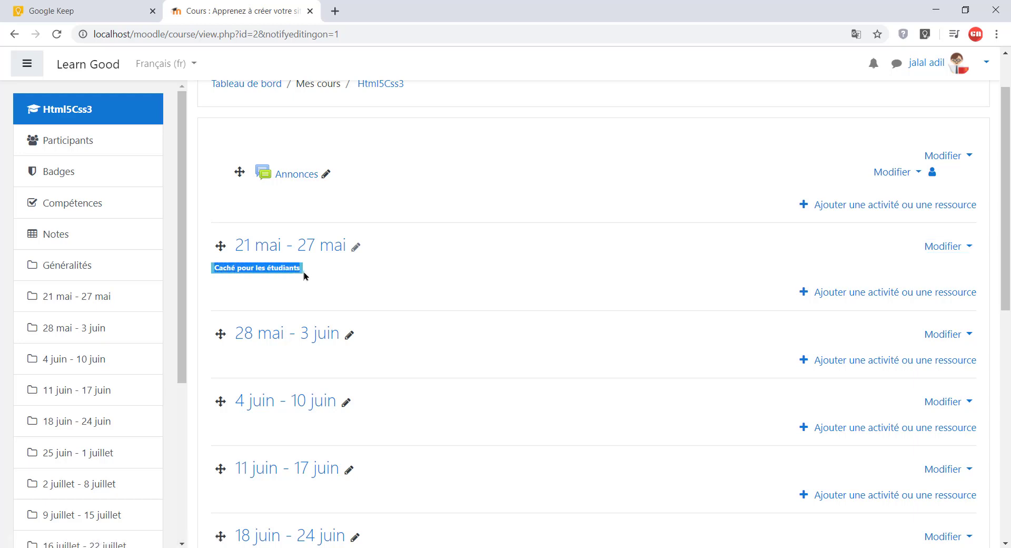
{"action": "left_click", "coordinate": [454, 283]}
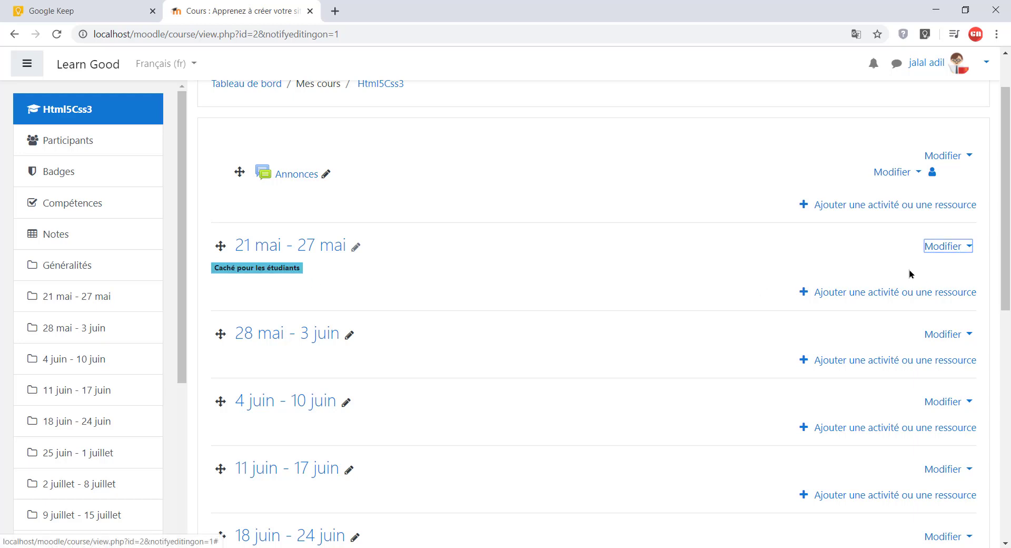
Make the 21 mai - 27 mai week visible to students again and check its section options without choosing any.
{"action": "left_click", "coordinate": [969, 248]}
{"action": "left_click", "coordinate": [880, 289]}
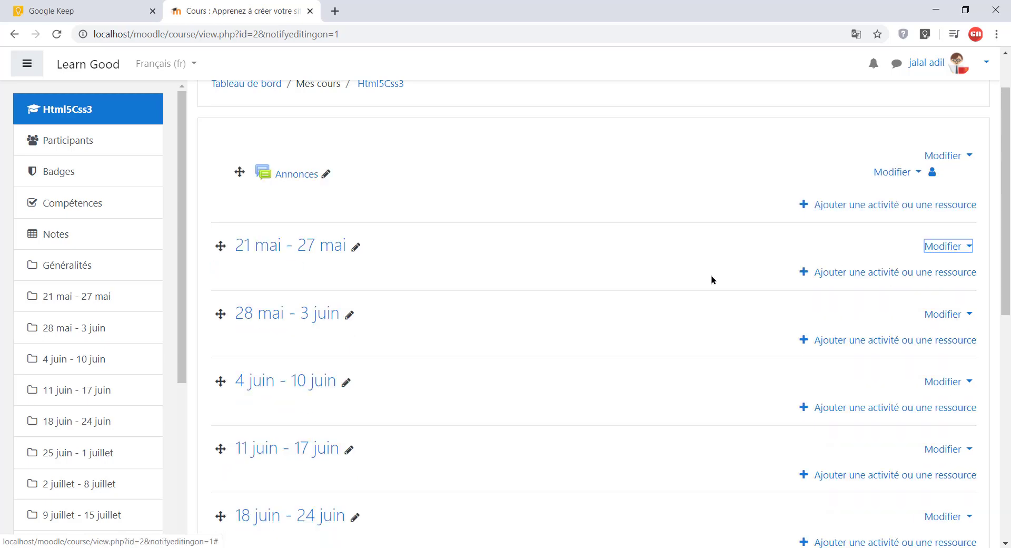
{"action": "left_click", "coordinate": [969, 246]}
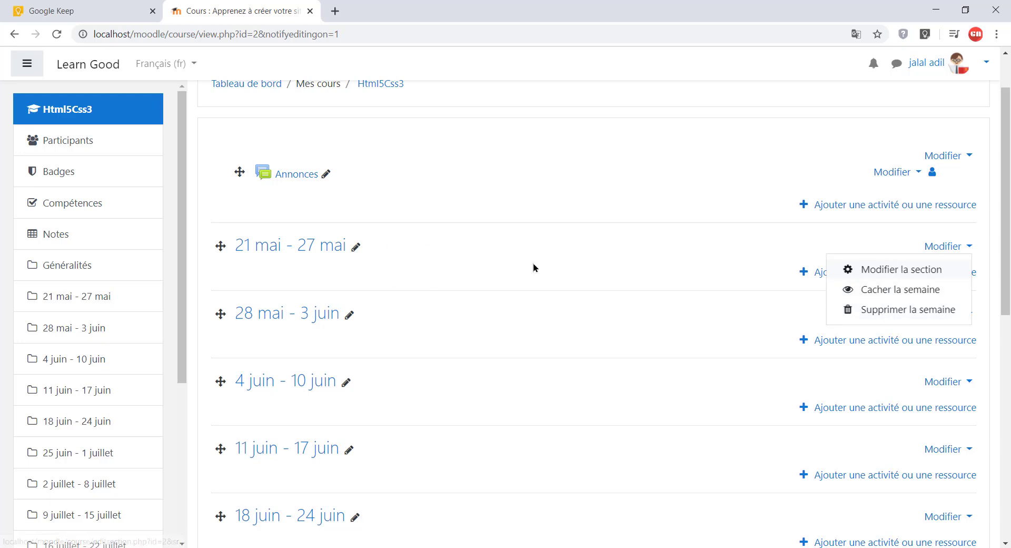
{"action": "key", "text": "Escape"}
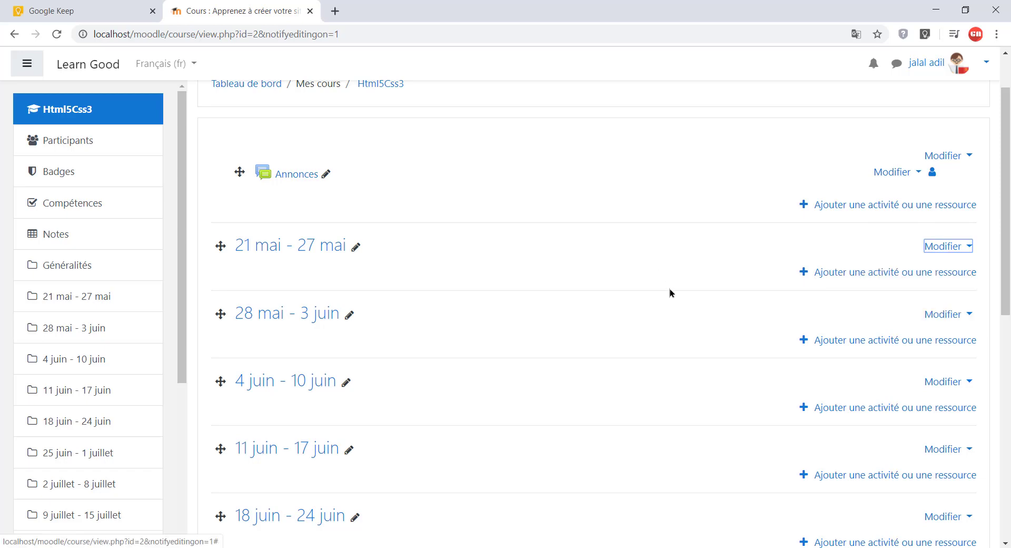
Look through the weekly sections and review the editing options of Annonces, the general section and the 21 mai - 27 mai section.
{"action": "scroll", "coordinate": [673, 296], "scroll_direction": "down", "scroll_amount": 4}
{"action": "scroll", "coordinate": [672, 303], "scroll_direction": "down", "scroll_amount": 4}
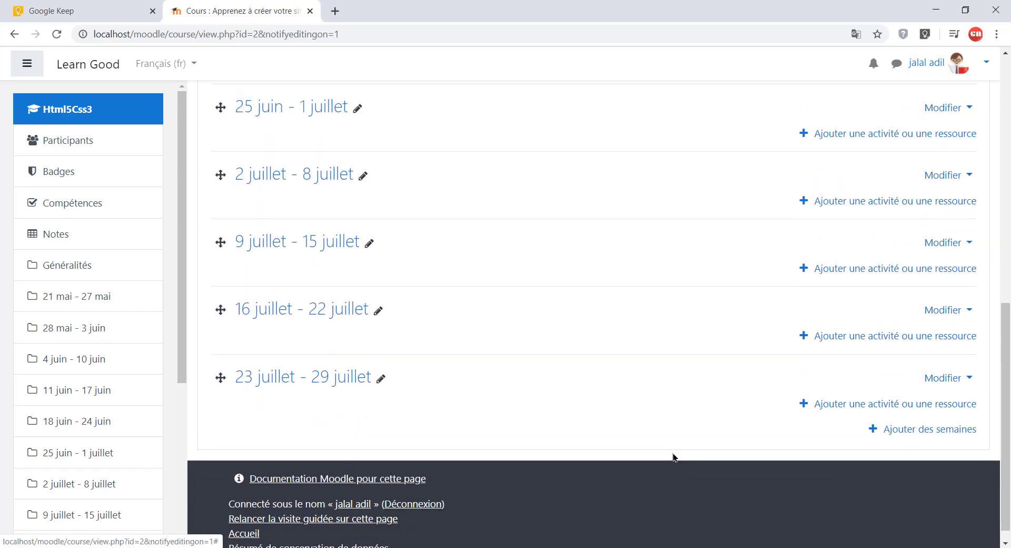
{"action": "scroll", "coordinate": [673, 458], "scroll_direction": "up", "scroll_amount": 10}
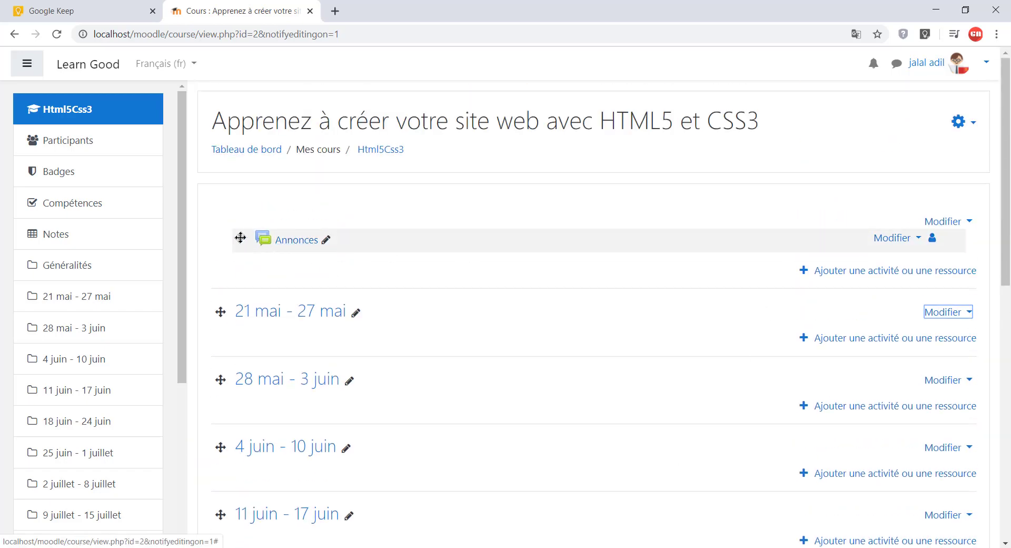
{"action": "left_click", "coordinate": [326, 240]}
{"action": "left_click", "coordinate": [683, 269]}
{"action": "left_click", "coordinate": [969, 222]}
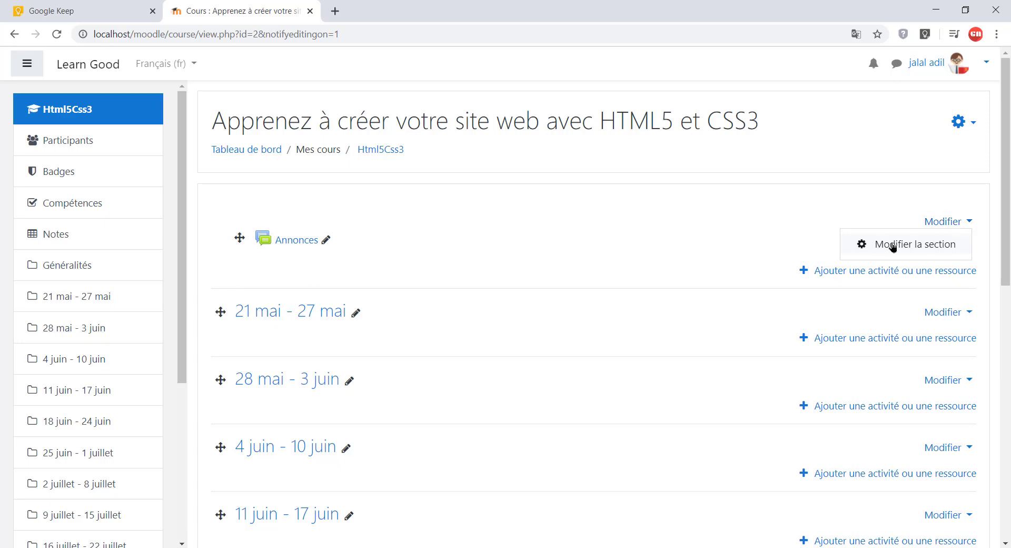
{"action": "key", "text": "Escape"}
{"action": "left_click", "coordinate": [968, 313]}
{"action": "key", "text": "Escape"}
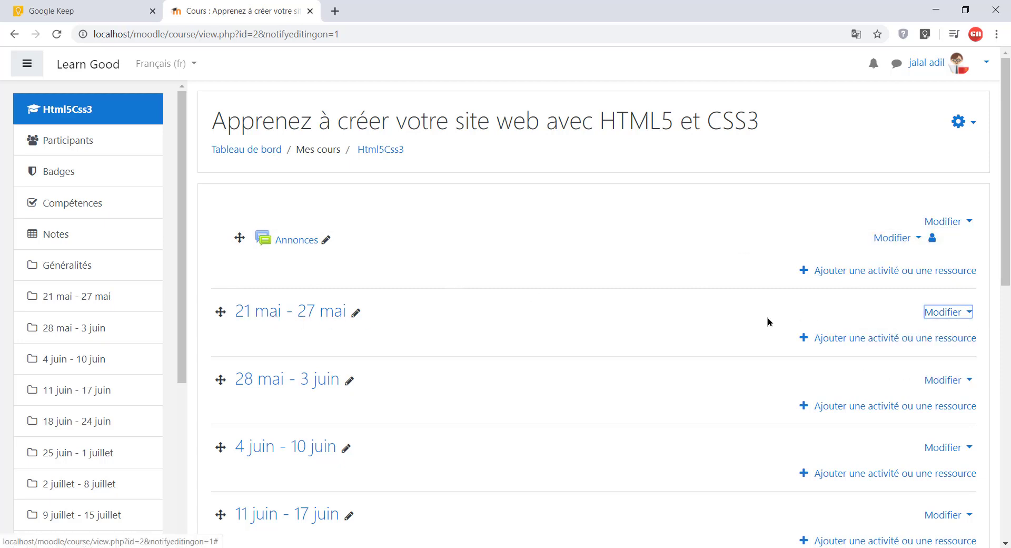
{"action": "scroll", "coordinate": [718, 282], "scroll_direction": "down", "scroll_amount": 6}
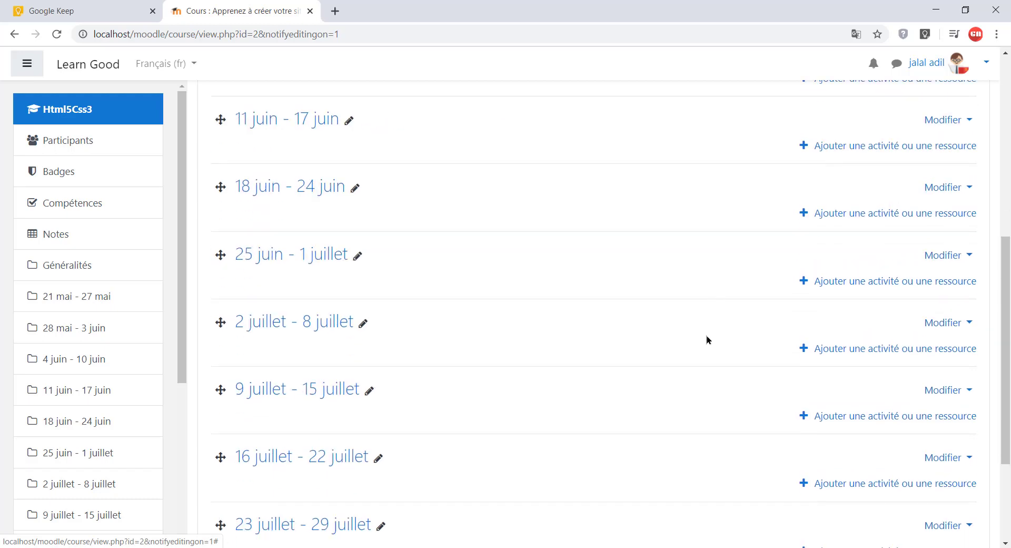
Turn off editing mode for the HTML5 and CSS3 course.
{"action": "scroll", "coordinate": [707, 337], "scroll_direction": "up", "scroll_amount": 7}
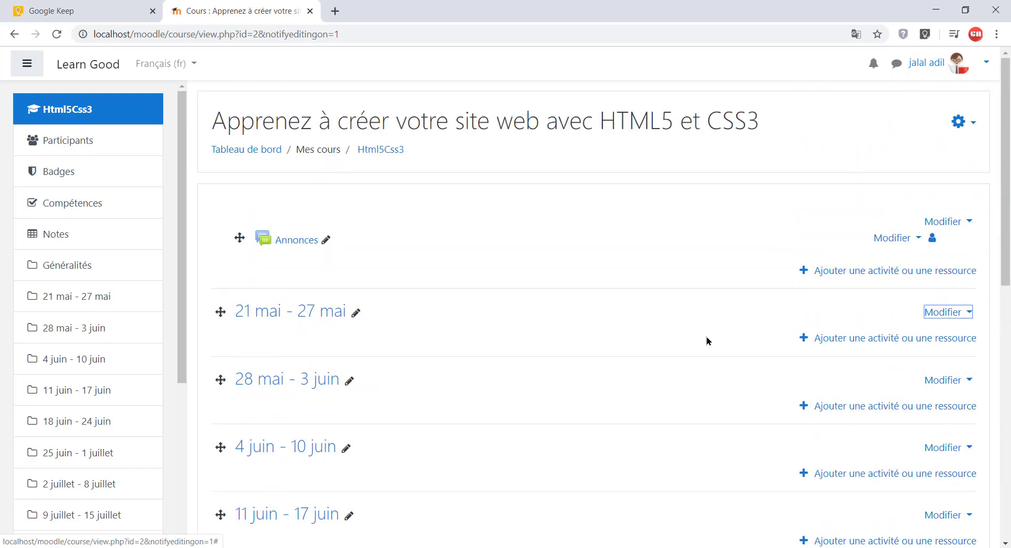
{"action": "left_click", "coordinate": [958, 123]}
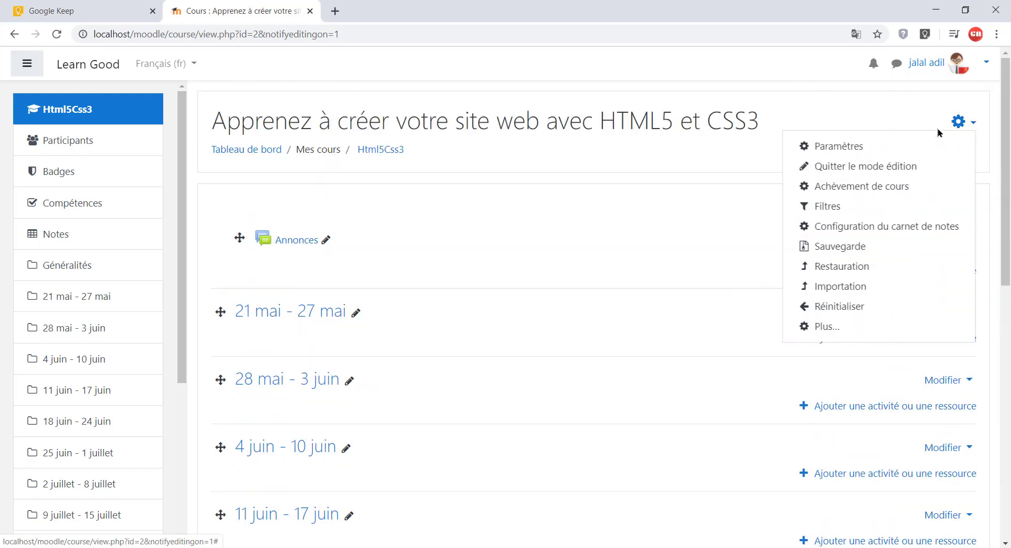
{"action": "left_click", "coordinate": [870, 167]}
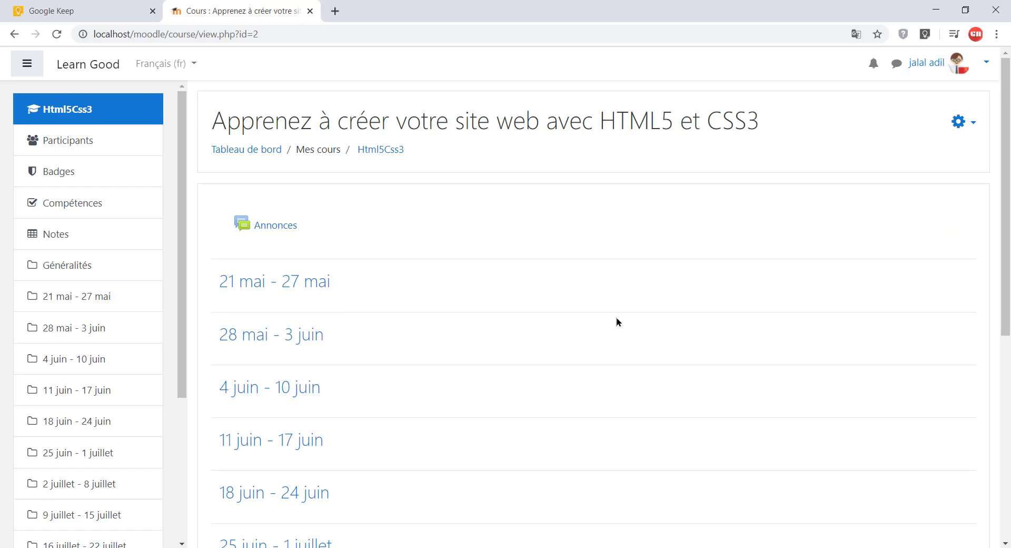
Switch to Google Keep, tick "Edit your Moodle course." in the "2- Shape up your course" note, and return to the Moodle course.
{"action": "left_click", "coordinate": [69, 14]}
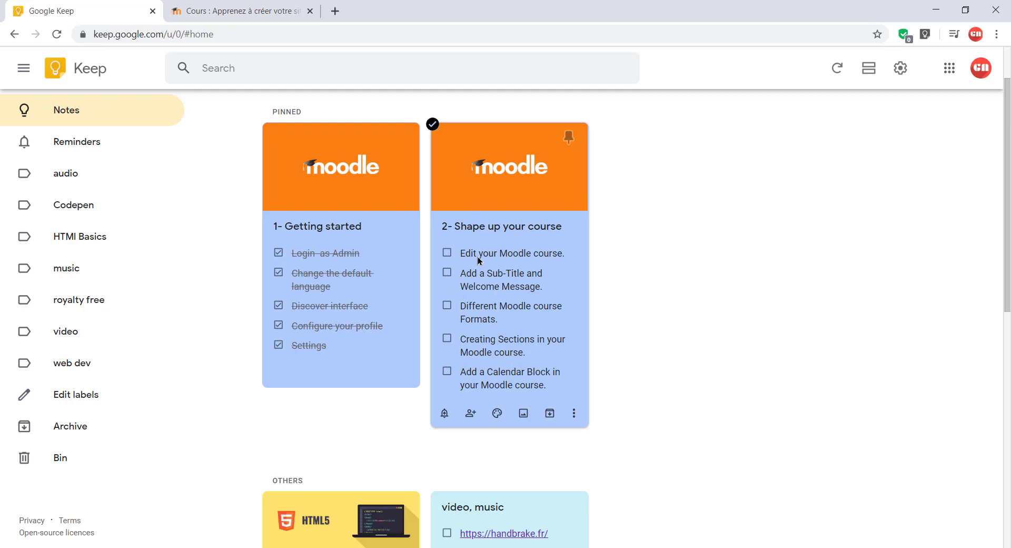
{"action": "left_click", "coordinate": [447, 253]}
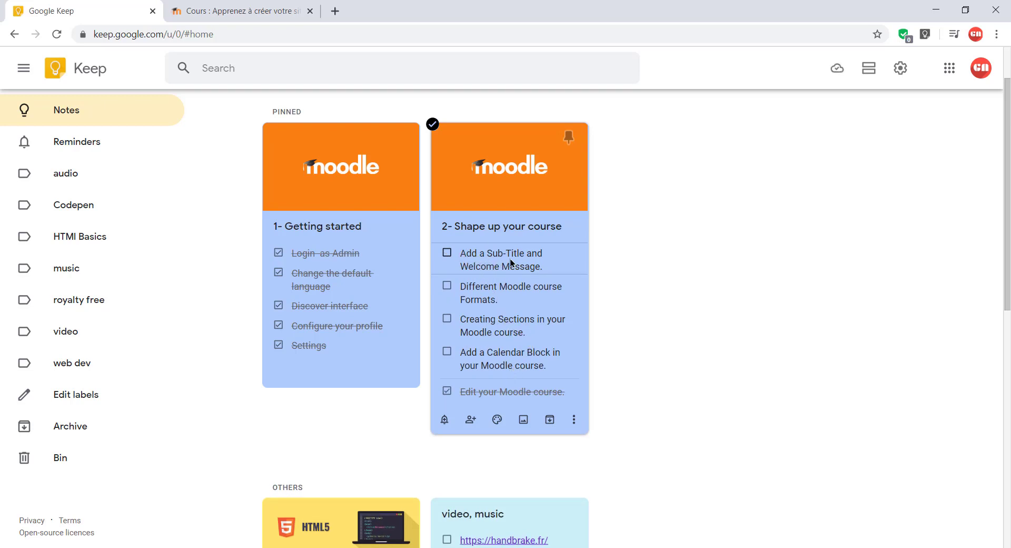
{"action": "key", "text": "ctrl+Tab"}
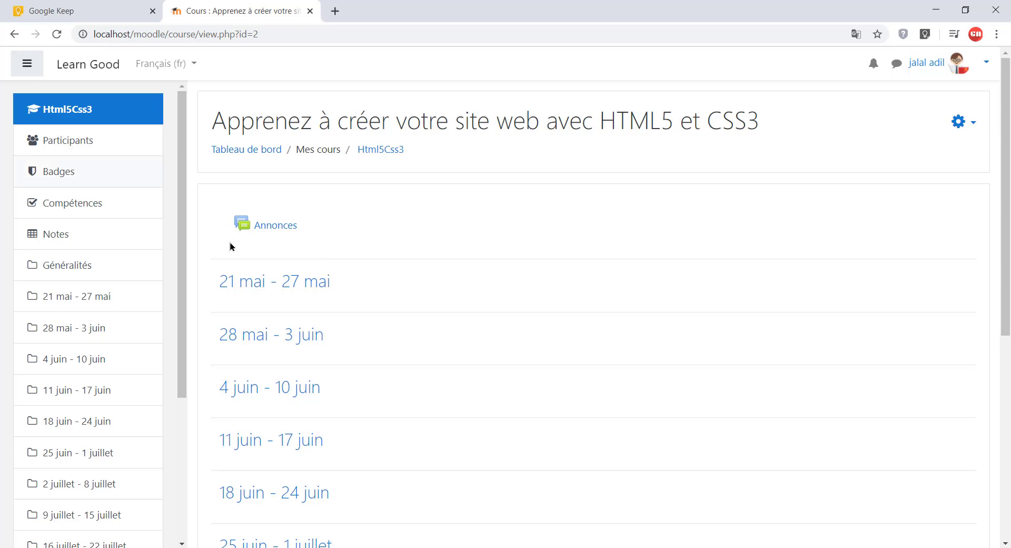
Turn on the course's editing mode and review the options of the Annonces forum and the general section without choosing any.
{"action": "left_click", "coordinate": [969, 123]}
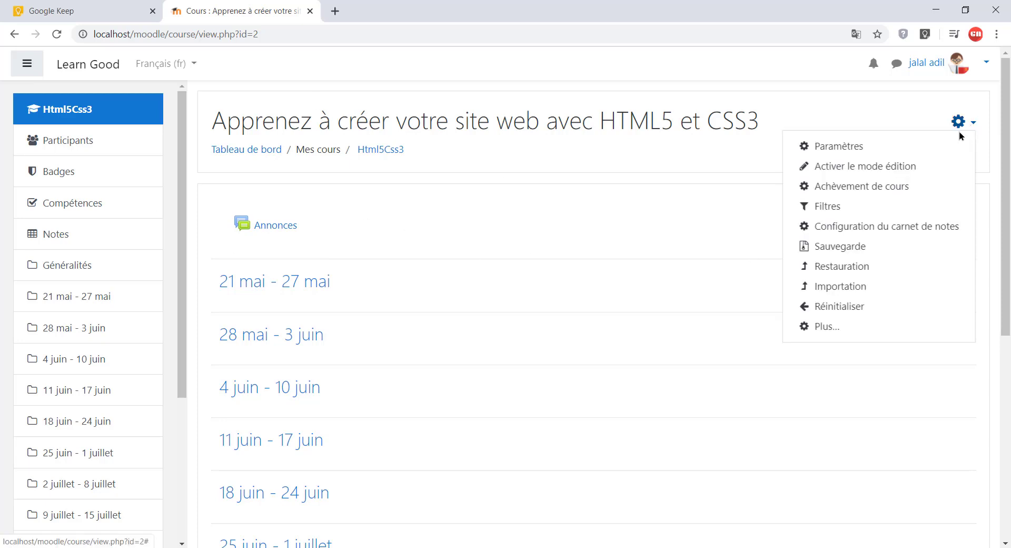
{"action": "left_click", "coordinate": [869, 167]}
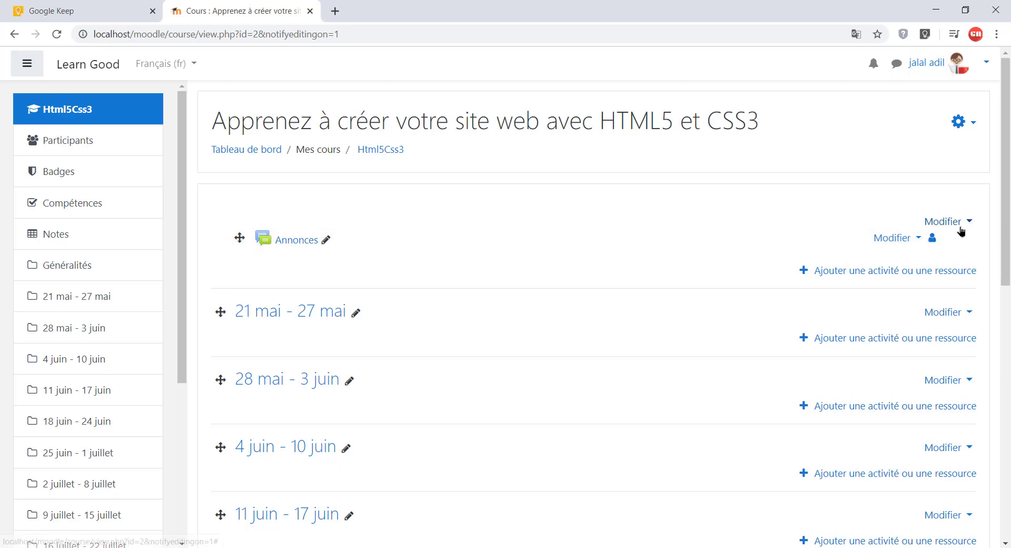
{"action": "left_click", "coordinate": [916, 239]}
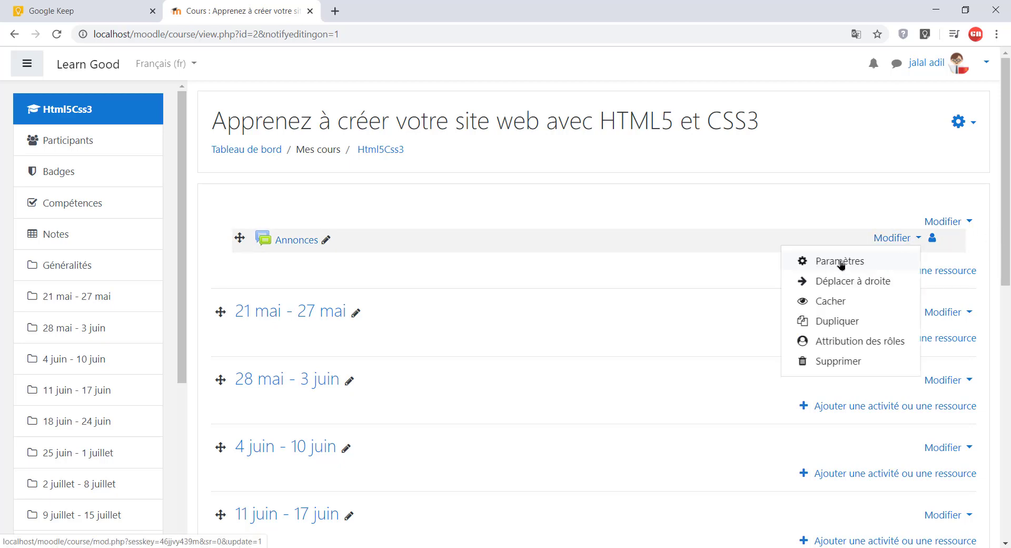
{"action": "key", "text": "Escape"}
{"action": "left_click", "coordinate": [971, 222]}
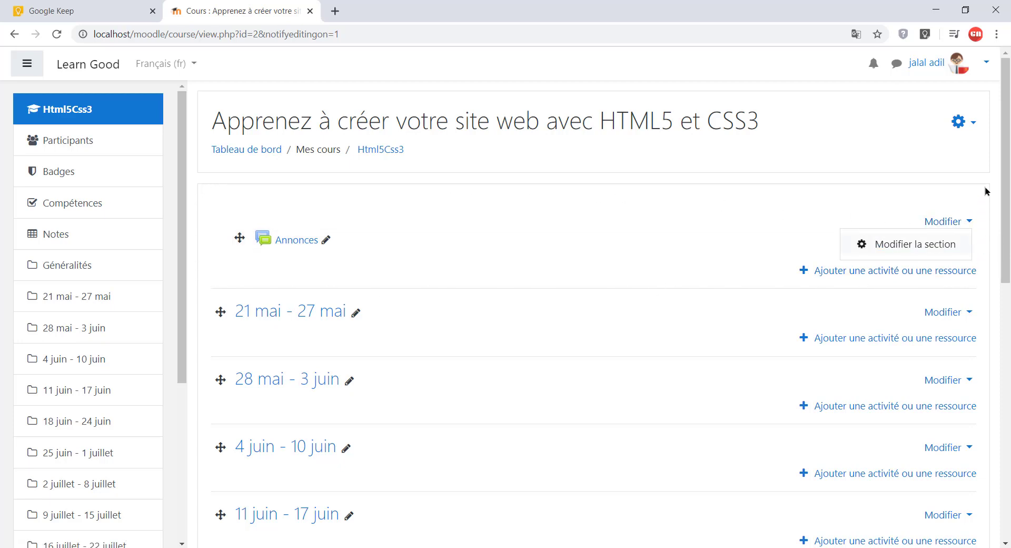
{"action": "key", "text": "Escape"}
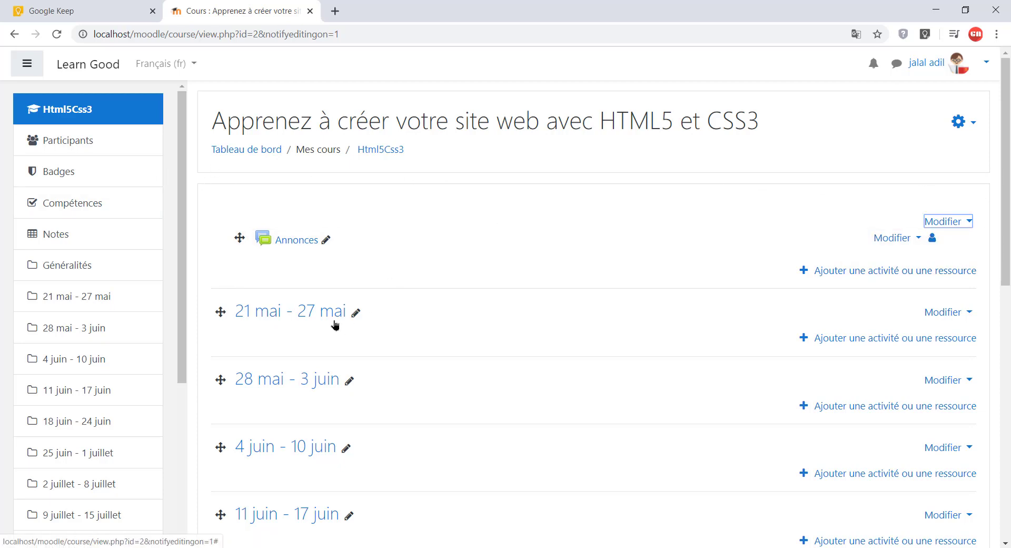
Open the editing form of the general section and look over its name, summary and access restriction settings.
{"action": "left_click", "coordinate": [965, 219]}
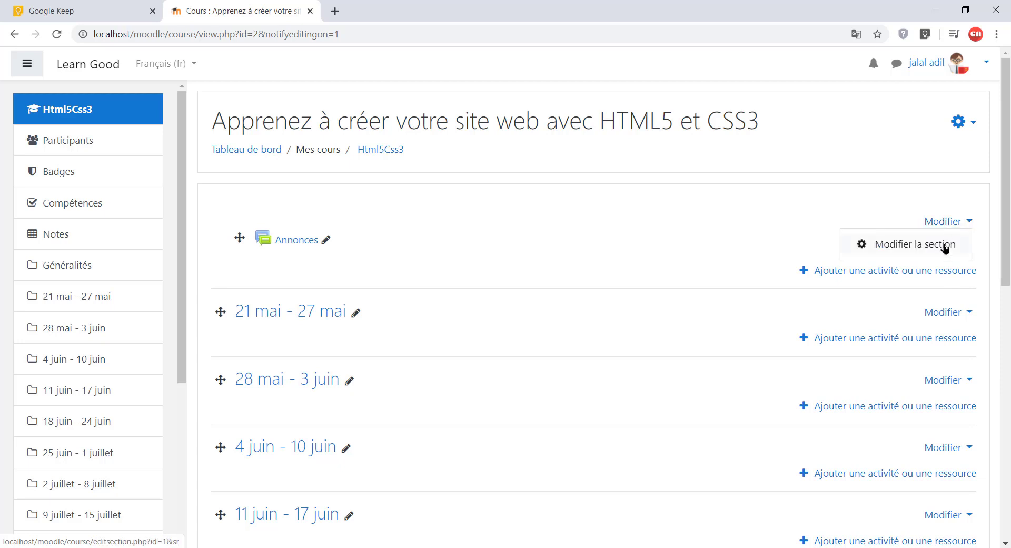
{"action": "left_click", "coordinate": [945, 247]}
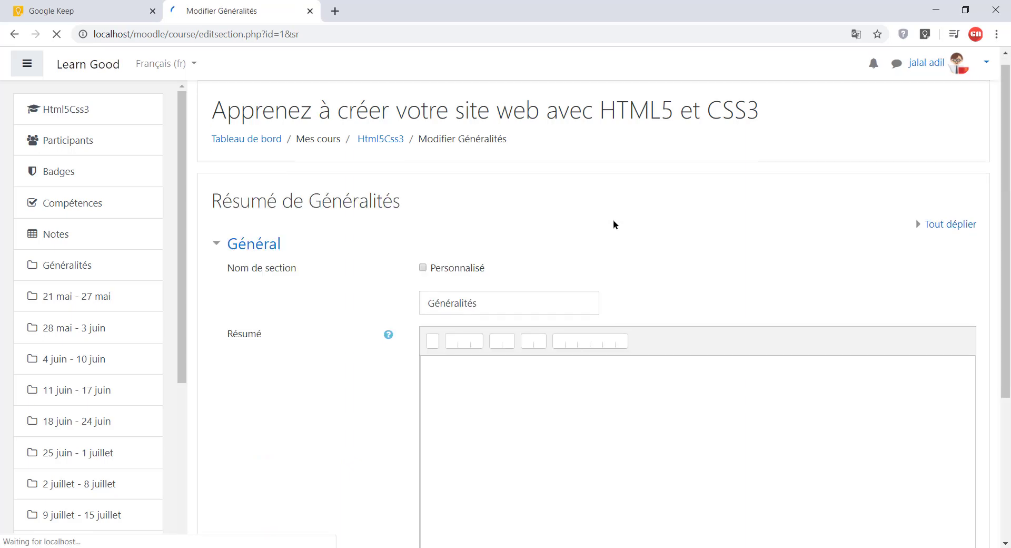
{"action": "scroll", "coordinate": [613, 216], "scroll_direction": "down", "scroll_amount": 2}
{"action": "scroll", "coordinate": [606, 214], "scroll_direction": "up", "scroll_amount": 1}
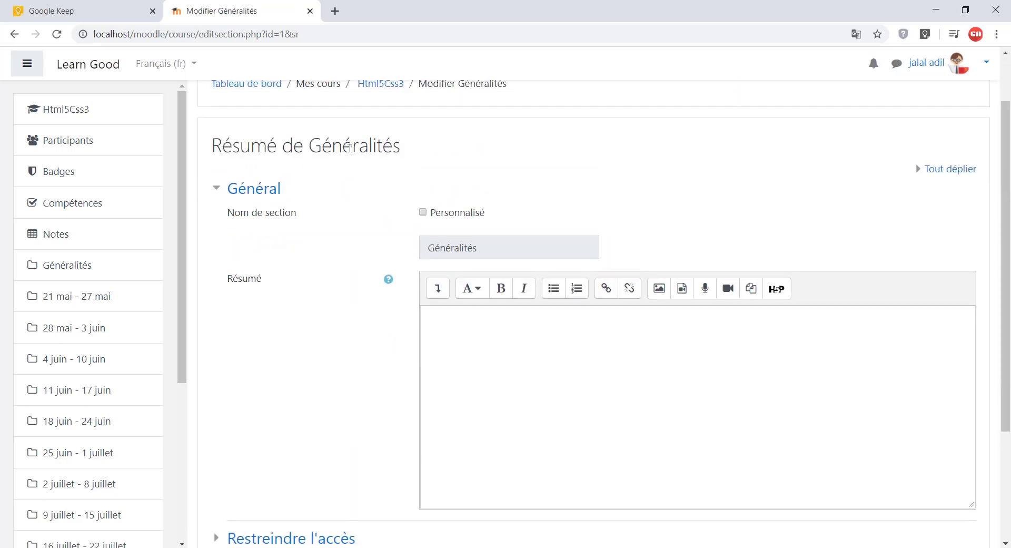
{"action": "scroll", "coordinate": [396, 230], "scroll_direction": "down", "scroll_amount": 3}
{"action": "scroll", "coordinate": [397, 247], "scroll_direction": "up", "scroll_amount": 4}
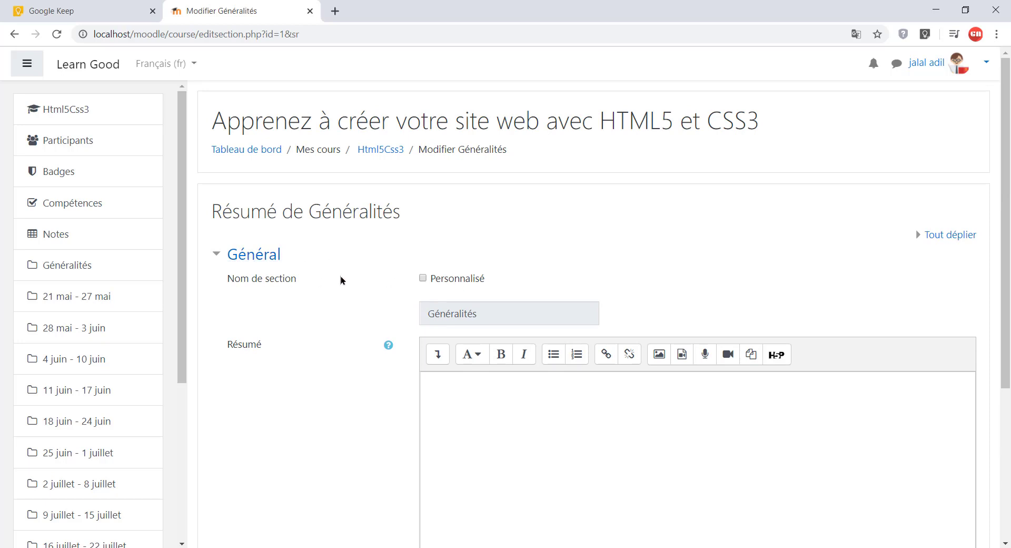
{"action": "left_click", "coordinate": [584, 401]}
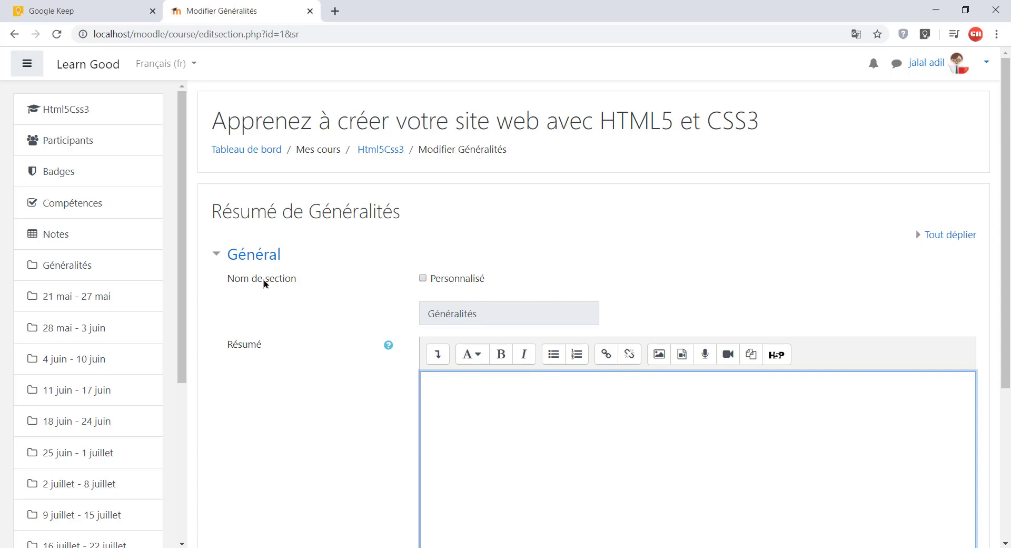
{"action": "scroll", "coordinate": [416, 232], "scroll_direction": "down", "scroll_amount": 1}
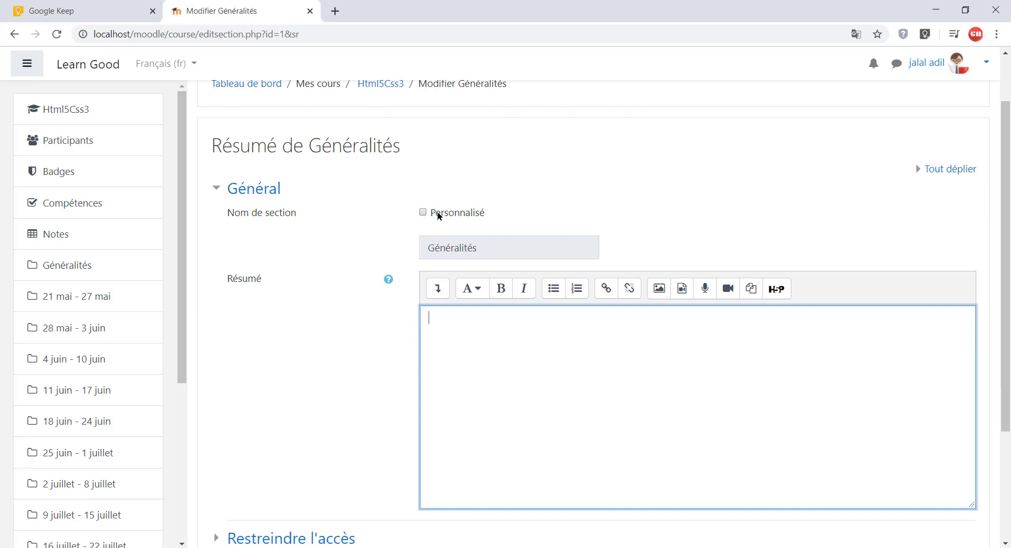
Enable a custom name for the general section and paste the welcome title beginning "Bonjour et bienvenue à toutes et à".
{"action": "left_click", "coordinate": [422, 213]}
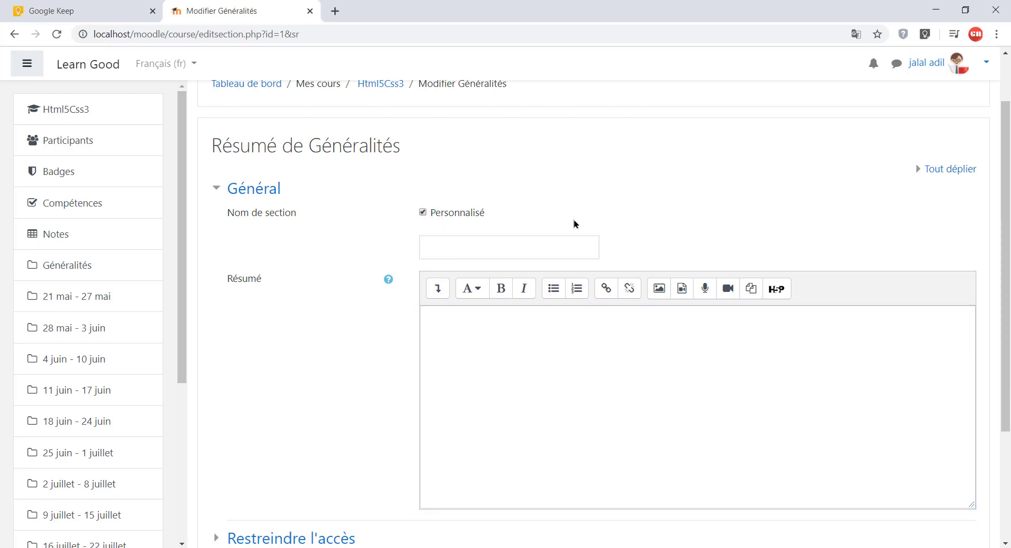
{"action": "left_click", "coordinate": [450, 237]}
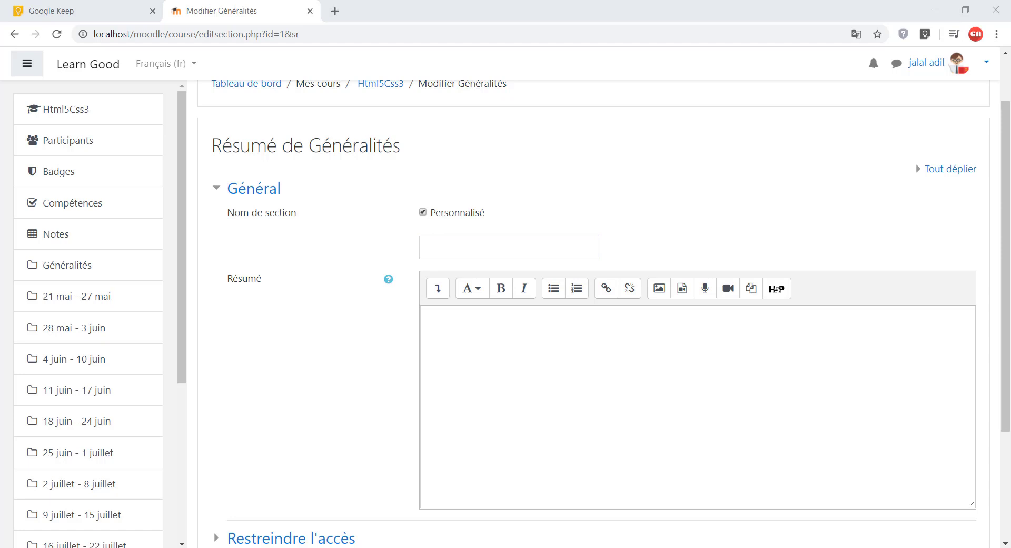
{"action": "left_click", "coordinate": [527, 240]}
{"action": "right_click", "coordinate": [532, 245]}
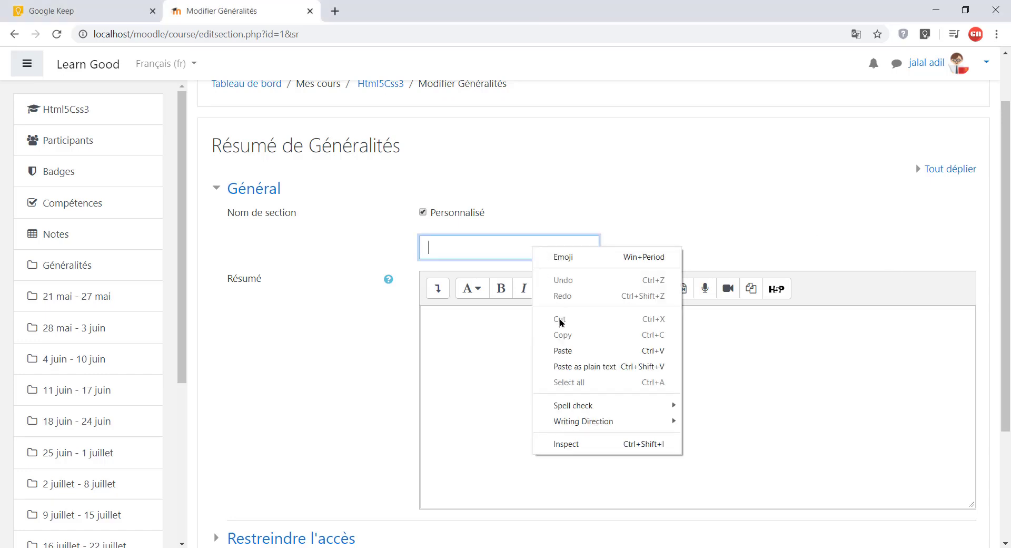
{"action": "left_click", "coordinate": [563, 350]}
{"action": "left_click_drag", "start_coordinate": [548, 248], "coordinate": [409, 247]}
{"action": "left_click", "coordinate": [496, 248]}
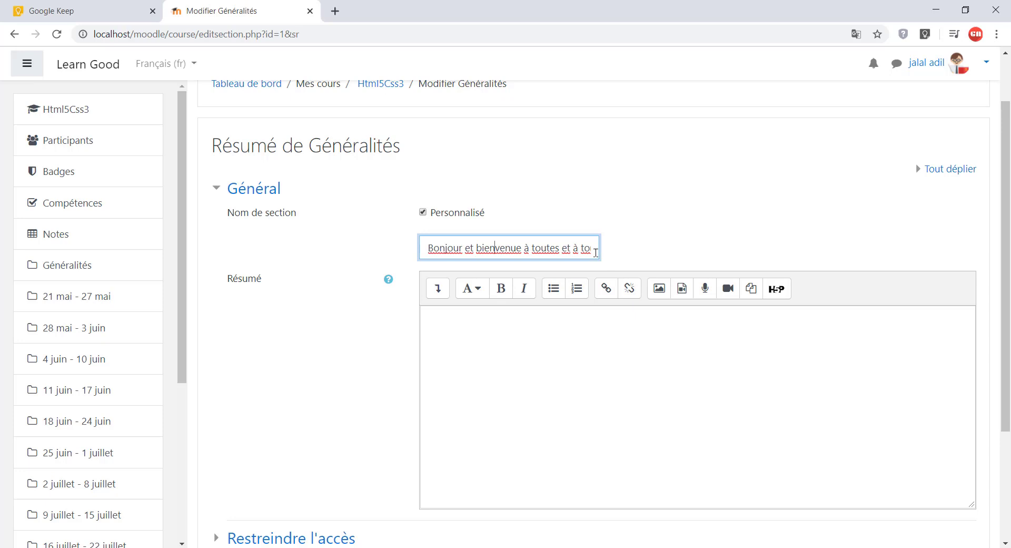
Paste the two-paragraph welcome message beginning "Voici donc le premier chapitre de ce cours pour débutants" into the section summary.
{"action": "left_click", "coordinate": [787, 354]}
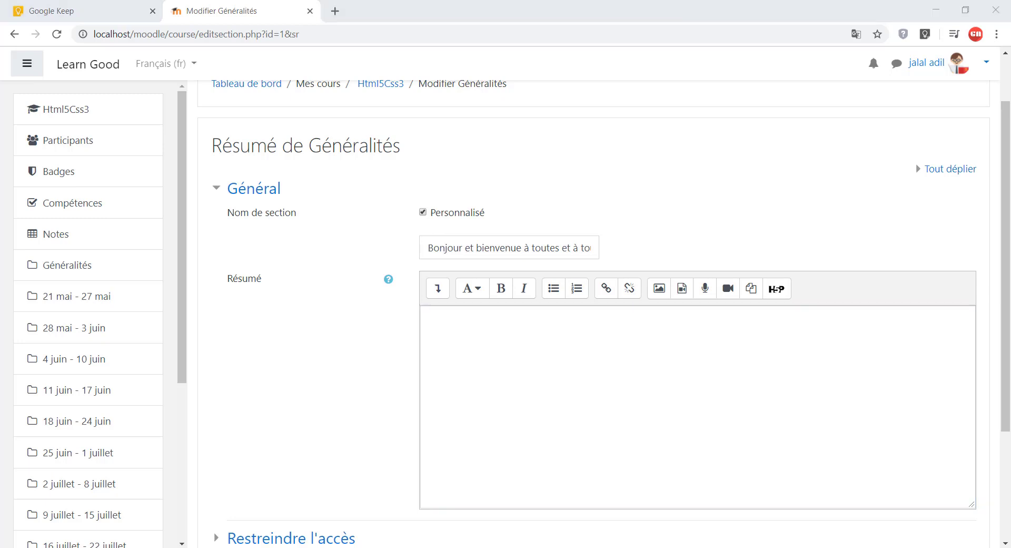
{"action": "left_click", "coordinate": [501, 332]}
{"action": "right_click", "coordinate": [501, 332]}
{"action": "left_click", "coordinate": [548, 437]}
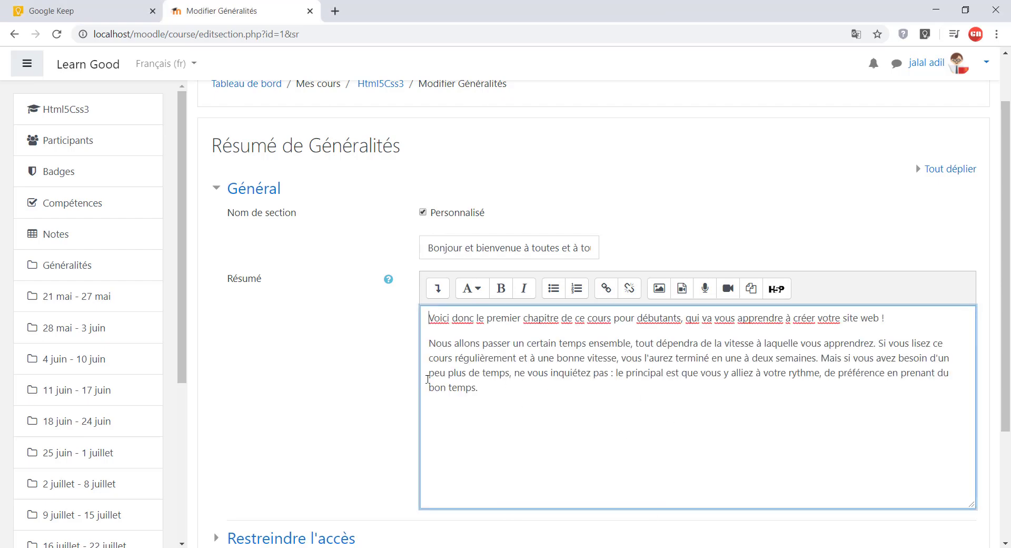
Make the first line of the summary, "Voici donc le premier chapitre…", bold and apply the Titre (moyen) style.
{"action": "scroll", "coordinate": [932, 286], "scroll_direction": "down", "scroll_amount": 1}
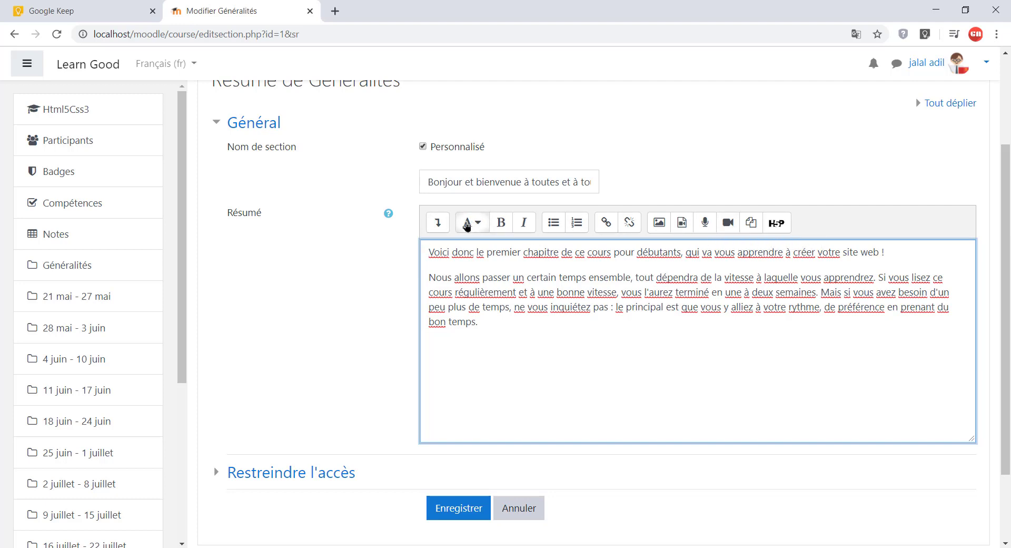
{"action": "left_click", "coordinate": [475, 343]}
{"action": "left_click_drag", "start_coordinate": [901, 250], "coordinate": [428, 251]}
{"action": "left_click", "coordinate": [501, 223]}
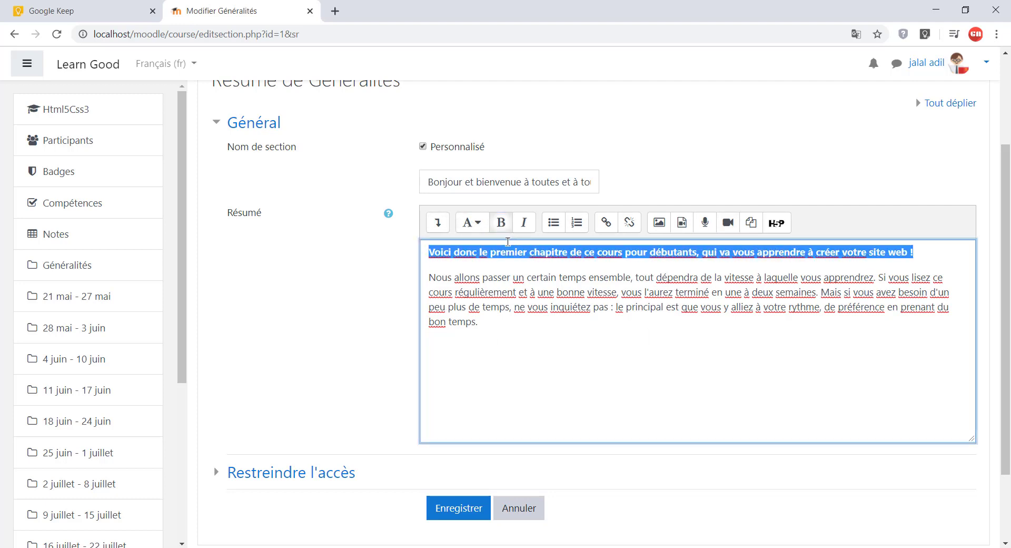
{"action": "left_click", "coordinate": [472, 222]}
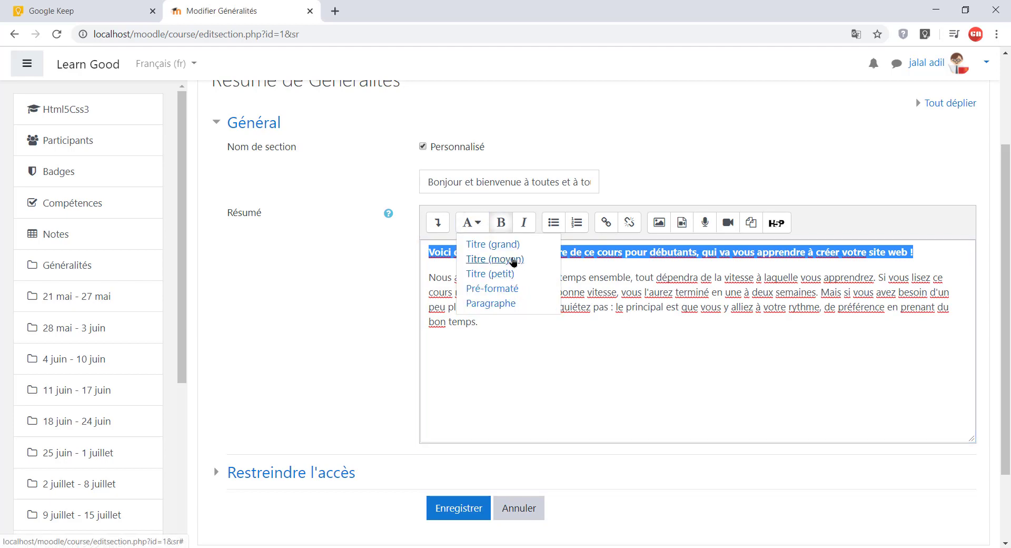
{"action": "left_click", "coordinate": [492, 259]}
{"action": "key", "text": "Right"}
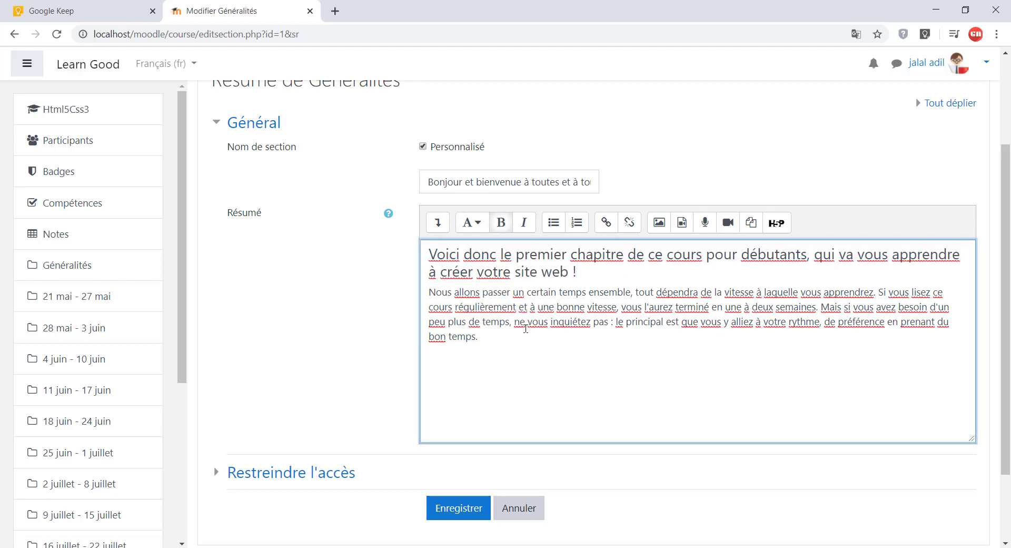
Look at the image insertion option of the summary editor for the second paragraph, without adding a picture.
{"action": "left_click", "coordinate": [490, 339]}
{"action": "left_click_drag", "start_coordinate": [521, 352], "coordinate": [428, 292]}
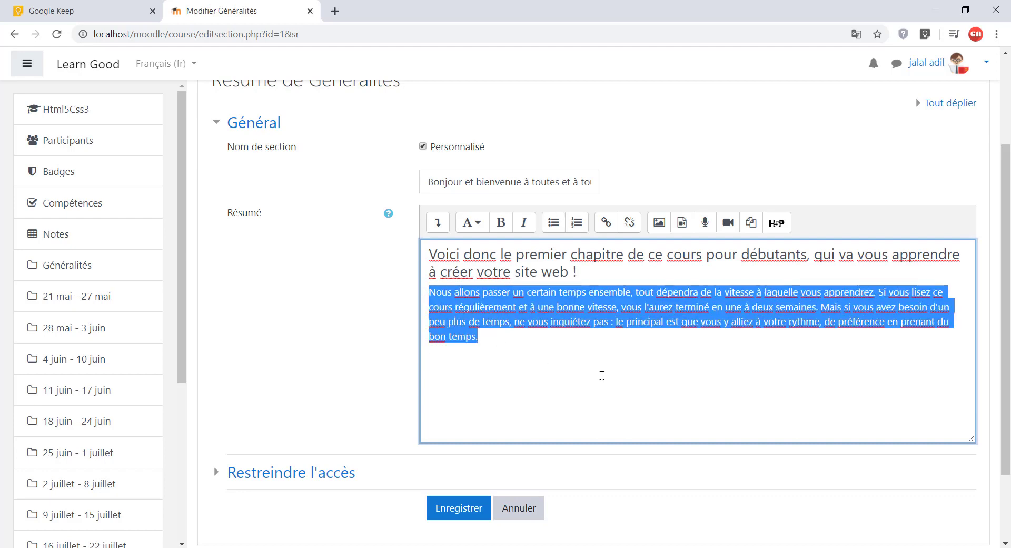
{"action": "left_click", "coordinate": [659, 222]}
{"action": "left_click", "coordinate": [646, 170]}
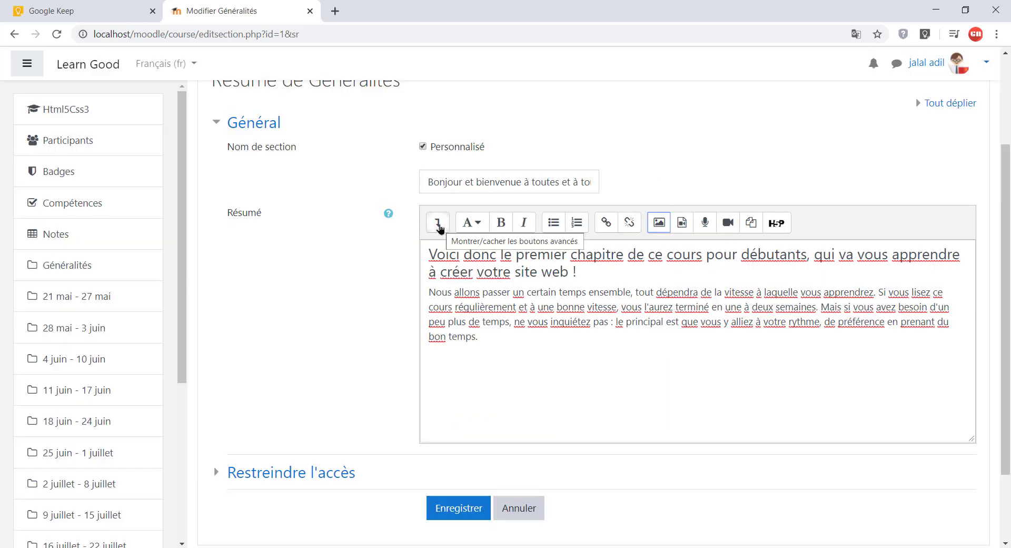
Show the advanced formatting buttons of the summary editor to examine them, and hide them again.
{"action": "left_click", "coordinate": [493, 341]}
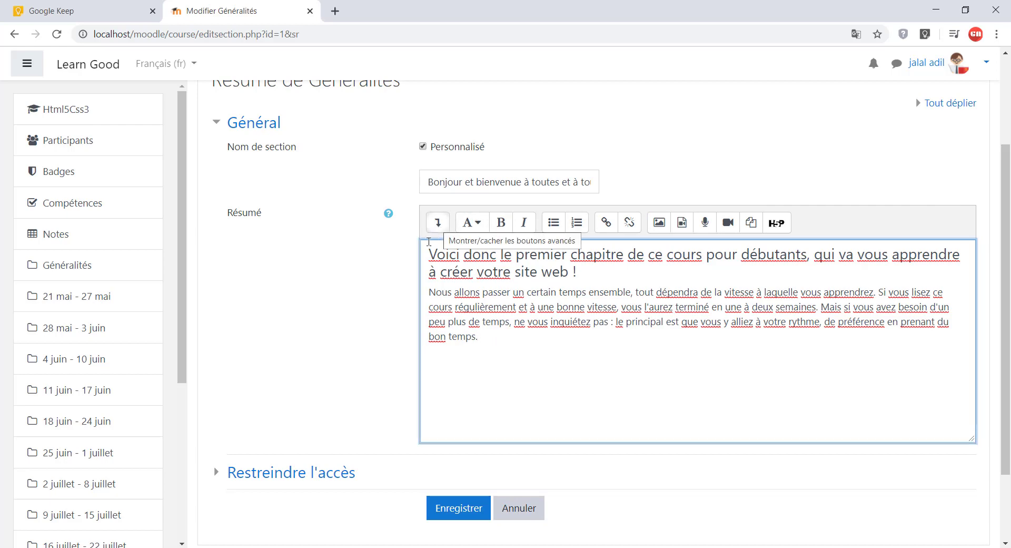
{"action": "left_click_drag", "start_coordinate": [429, 264], "coordinate": [483, 343]}
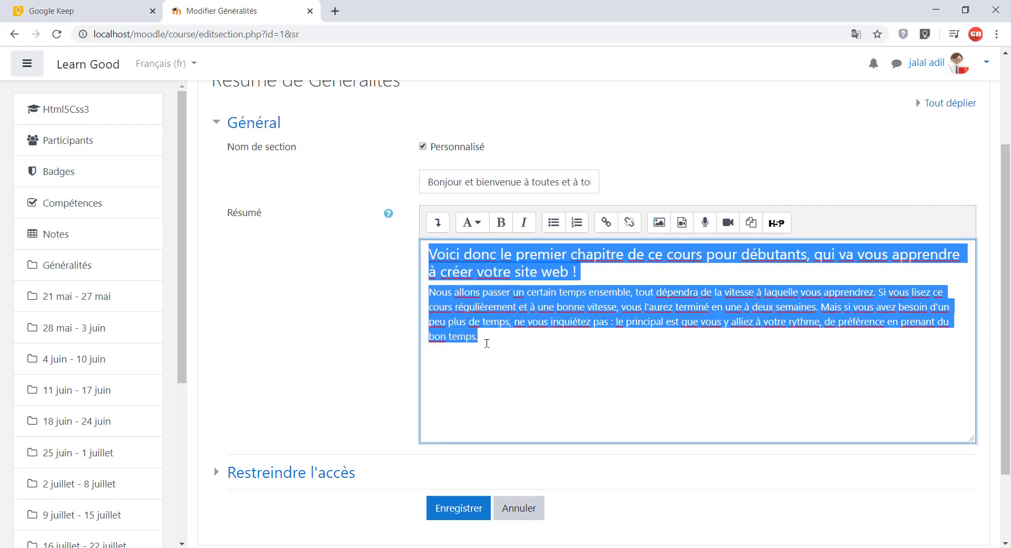
{"action": "left_click", "coordinate": [439, 223]}
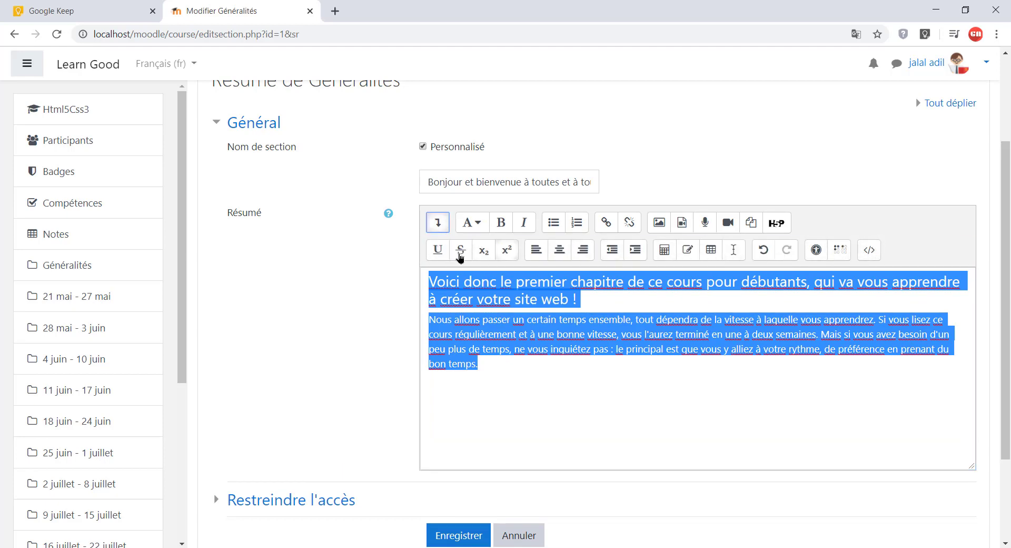
{"action": "left_click", "coordinate": [439, 227]}
{"action": "left_click", "coordinate": [438, 227]}
{"action": "left_click", "coordinate": [437, 223]}
{"action": "left_click", "coordinate": [529, 349]}
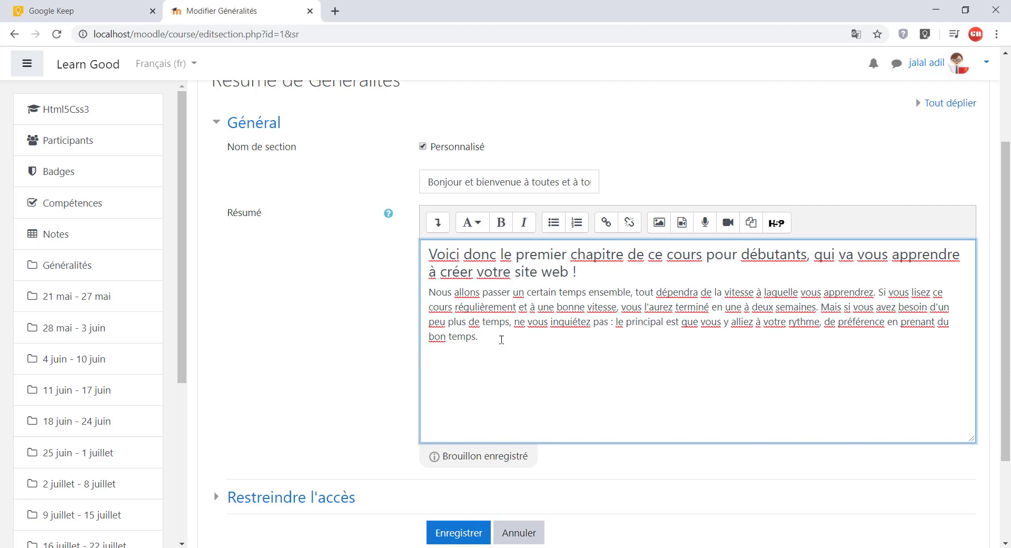
Save the general section with its custom welcome title and summary message.
{"action": "left_click_drag", "start_coordinate": [579, 273], "coordinate": [419, 257]}
{"action": "left_click_drag", "start_coordinate": [477, 336], "coordinate": [423, 294]}
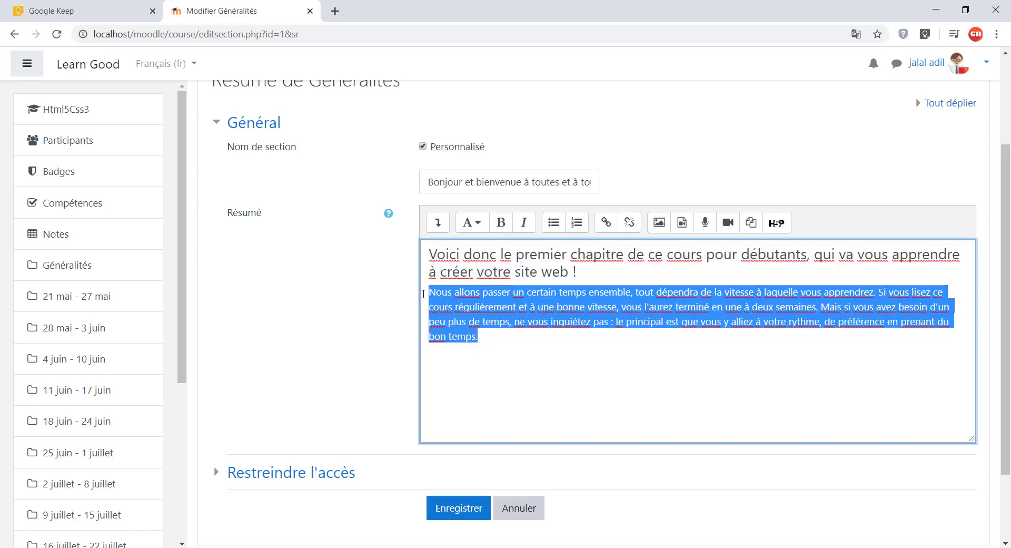
{"action": "left_click", "coordinate": [596, 416]}
{"action": "left_click_drag", "start_coordinate": [507, 340], "coordinate": [427, 295]}
{"action": "left_click", "coordinate": [577, 343]}
{"action": "scroll", "coordinate": [562, 443], "scroll_direction": "down", "scroll_amount": 2}
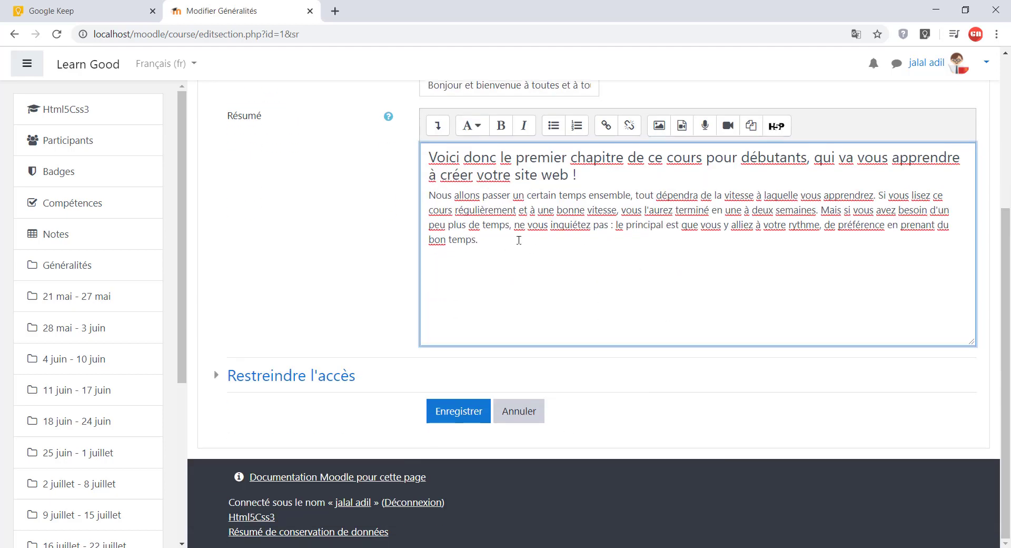
{"action": "scroll", "coordinate": [519, 240], "scroll_direction": "up", "scroll_amount": 1}
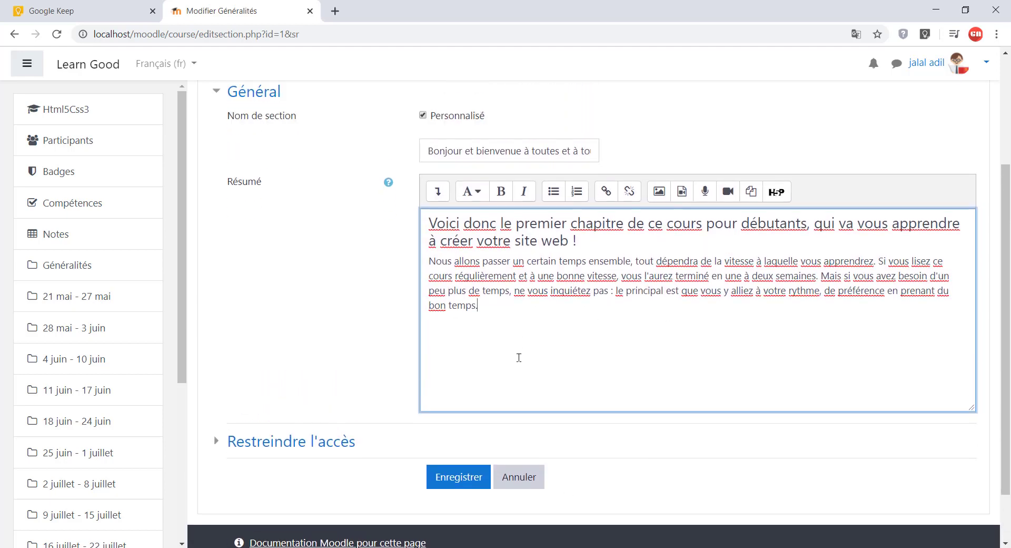
{"action": "left_click", "coordinate": [464, 479]}
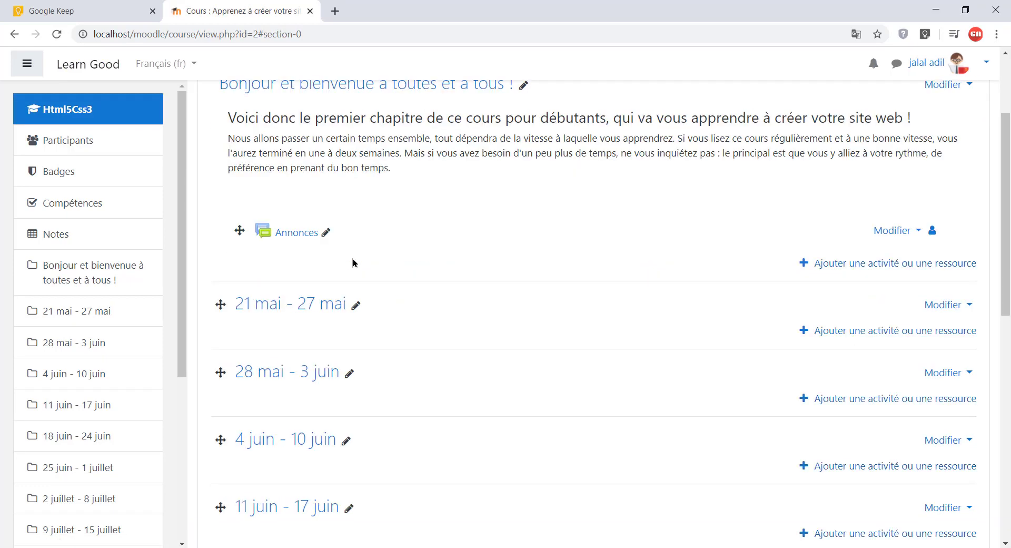
Review how the welcome title and the two-paragraph message are displayed on the course page.
{"action": "scroll", "coordinate": [458, 318], "scroll_direction": "up", "scroll_amount": 3}
{"action": "scroll", "coordinate": [458, 314], "scroll_direction": "down", "scroll_amount": 8}
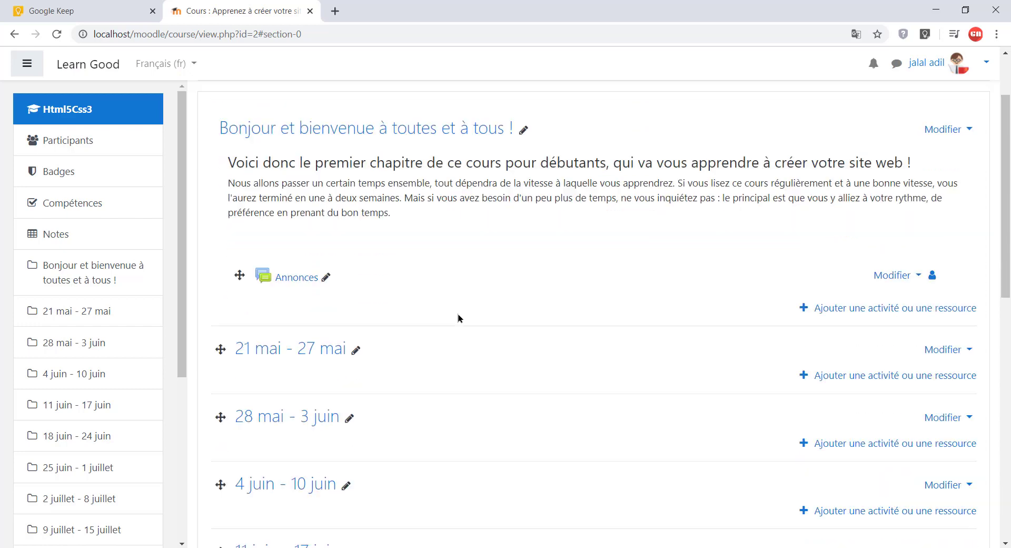
{"action": "scroll", "coordinate": [448, 319], "scroll_direction": "up", "scroll_amount": 9}
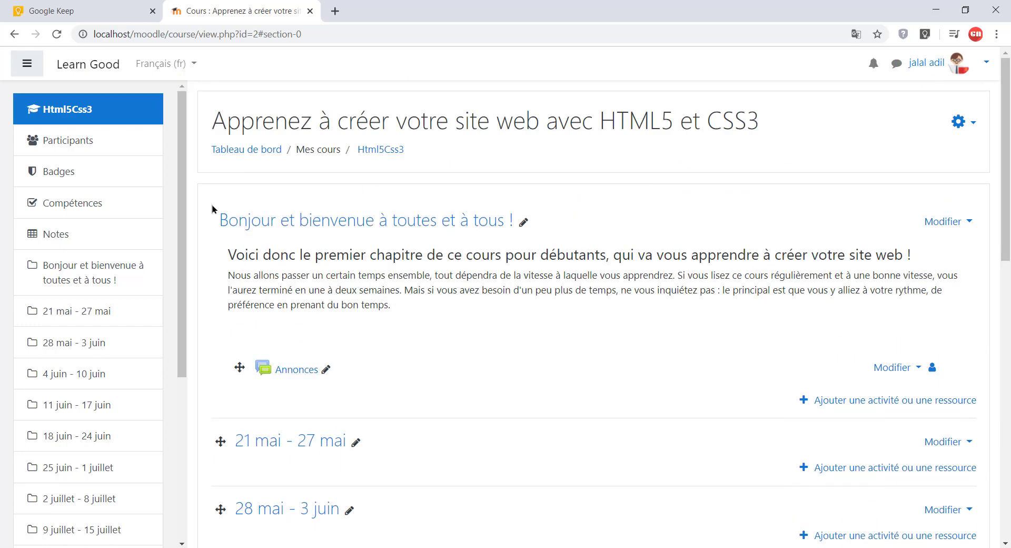
{"action": "left_click_drag", "start_coordinate": [221, 225], "coordinate": [539, 228]}
{"action": "left_click", "coordinate": [551, 236]}
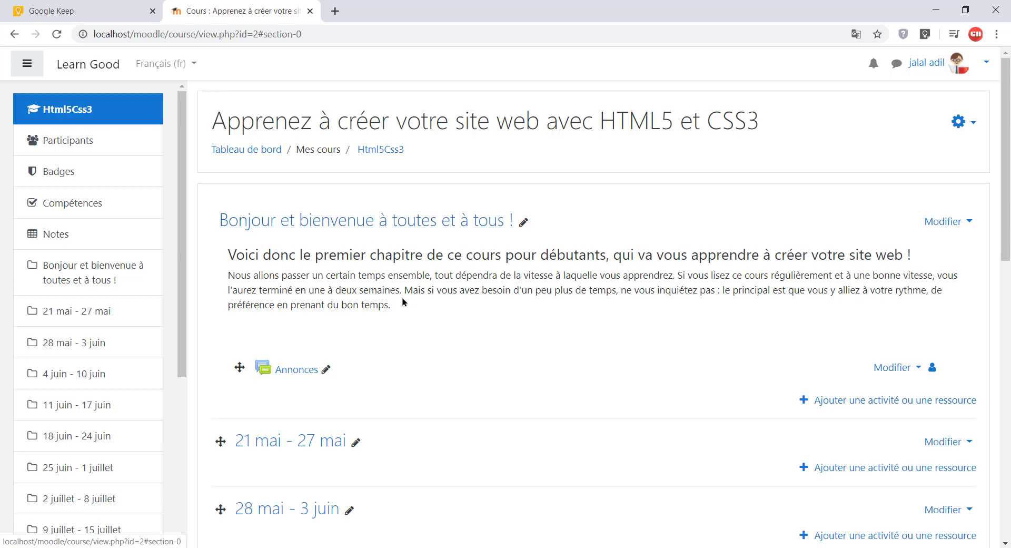
{"action": "left_click_drag", "start_coordinate": [407, 305], "coordinate": [217, 259]}
{"action": "left_click", "coordinate": [452, 315]}
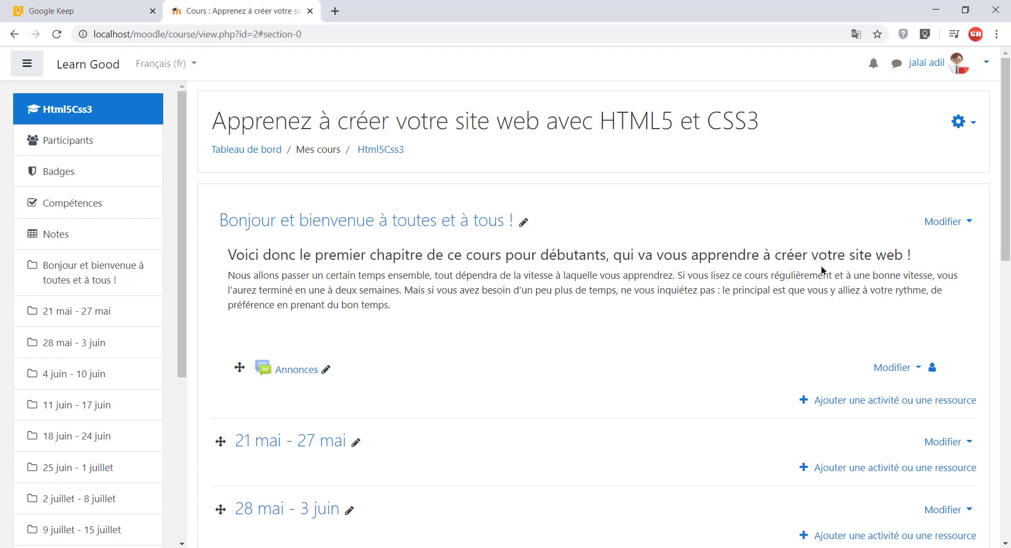
Reopen the welcome section for editing, apply the Titre (petit) style to the summary's first line and save the section.
{"action": "left_click", "coordinate": [941, 221]}
{"action": "left_click", "coordinate": [926, 242]}
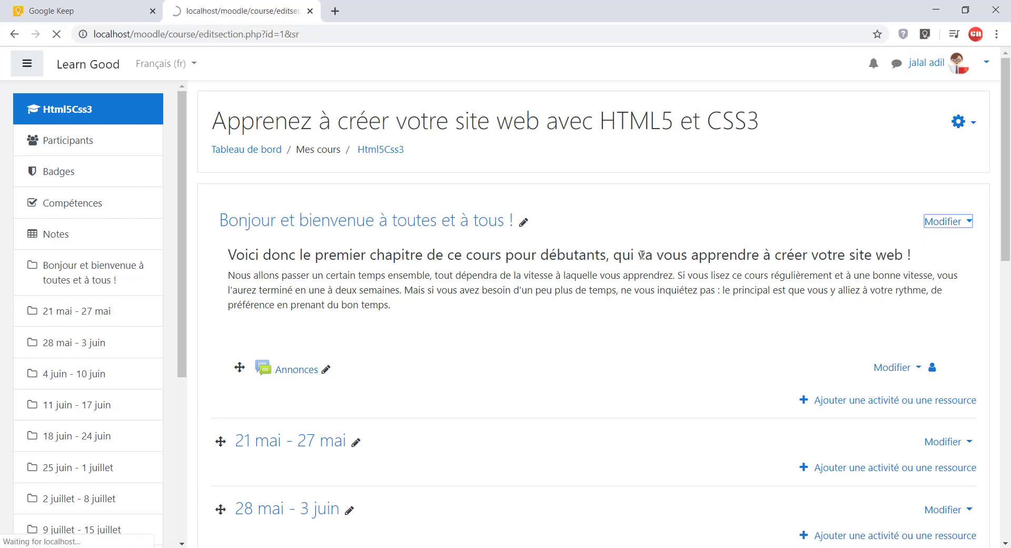
{"action": "left_click", "coordinate": [519, 420]}
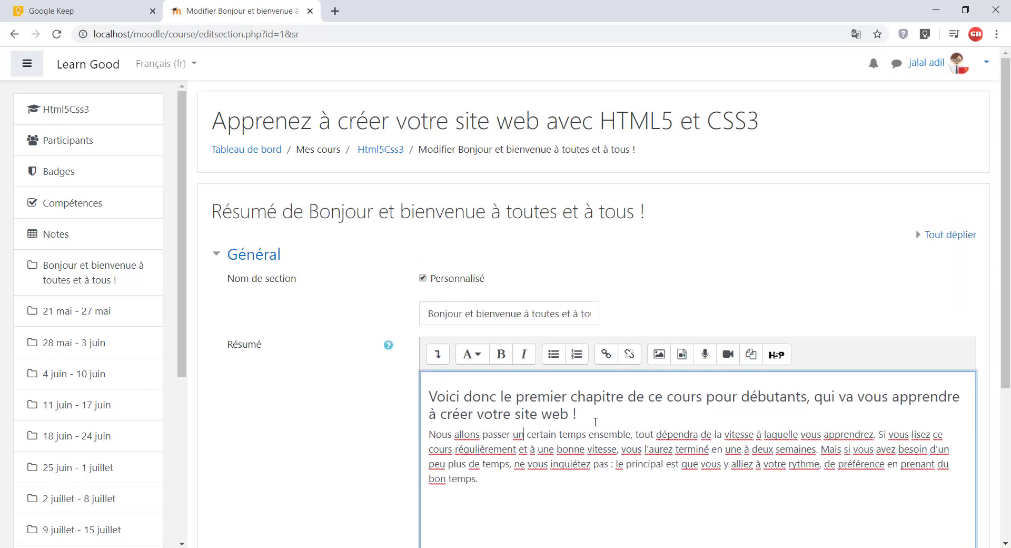
{"action": "scroll", "coordinate": [577, 364], "scroll_direction": "down", "scroll_amount": 1}
{"action": "left_click_drag", "start_coordinate": [428, 331], "coordinate": [582, 345]}
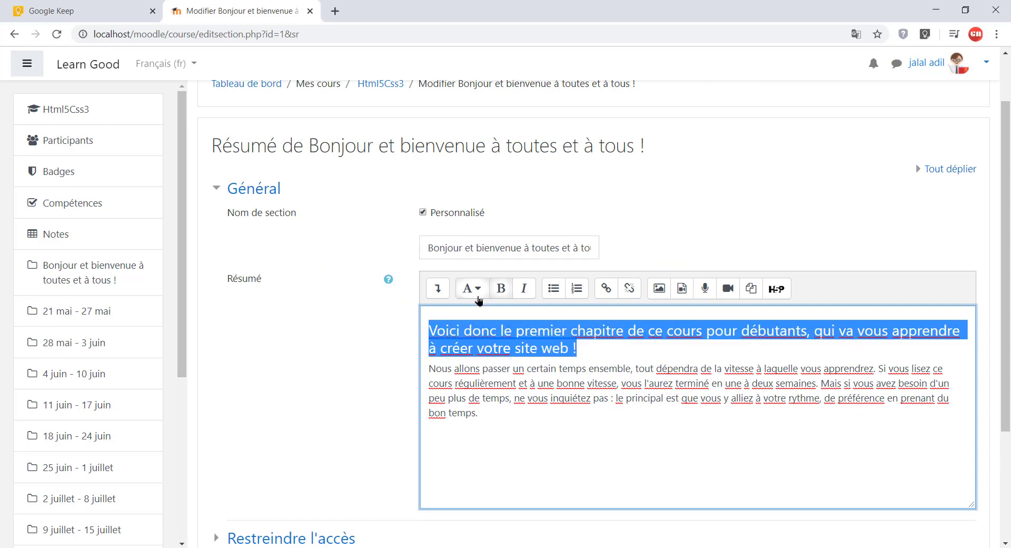
{"action": "left_click", "coordinate": [478, 297]}
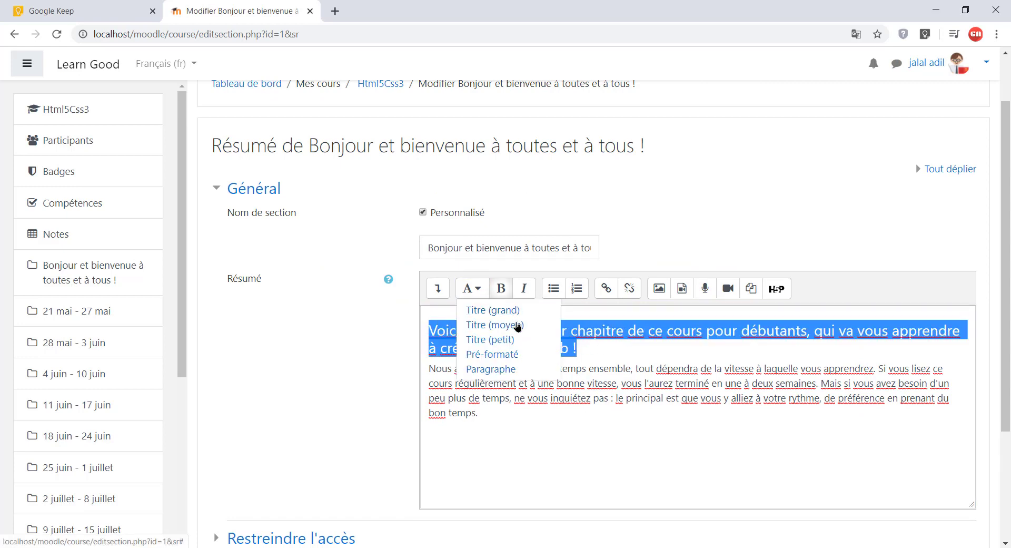
{"action": "left_click", "coordinate": [518, 324]}
{"action": "scroll", "coordinate": [470, 365], "scroll_direction": "down", "scroll_amount": 3}
{"action": "left_click", "coordinate": [458, 411]}
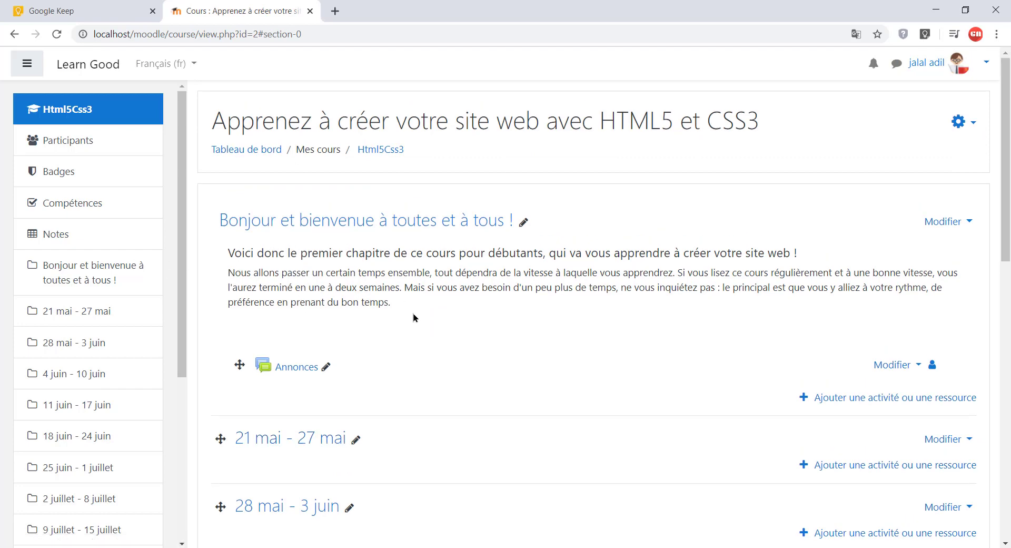
Check the restyled welcome message and the sections below it on the course page.
{"action": "left_click_drag", "start_coordinate": [415, 315], "coordinate": [227, 269]}
{"action": "left_click", "coordinate": [486, 317]}
{"action": "scroll", "coordinate": [506, 310], "scroll_direction": "down", "scroll_amount": 1}
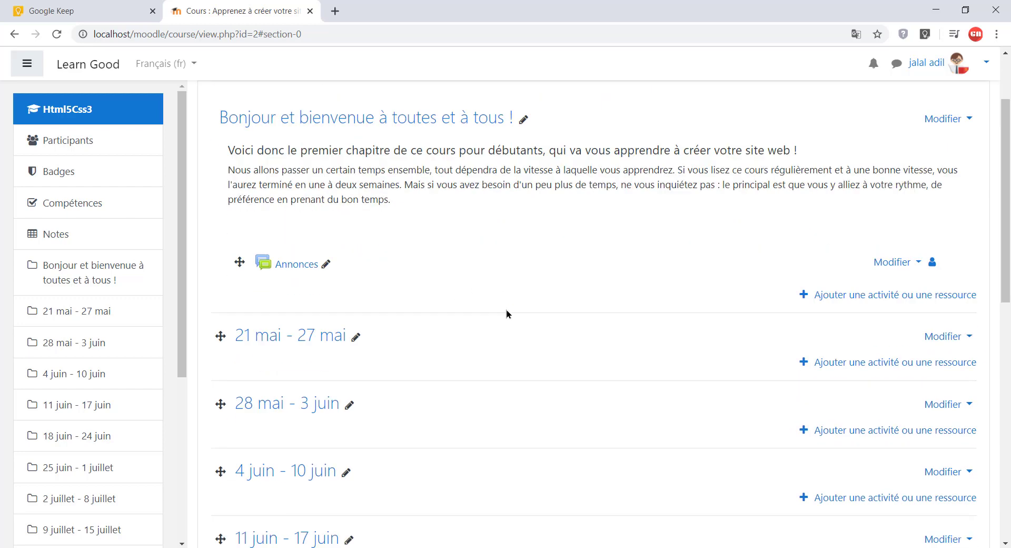
{"action": "scroll", "coordinate": [507, 314], "scroll_direction": "down", "scroll_amount": 1}
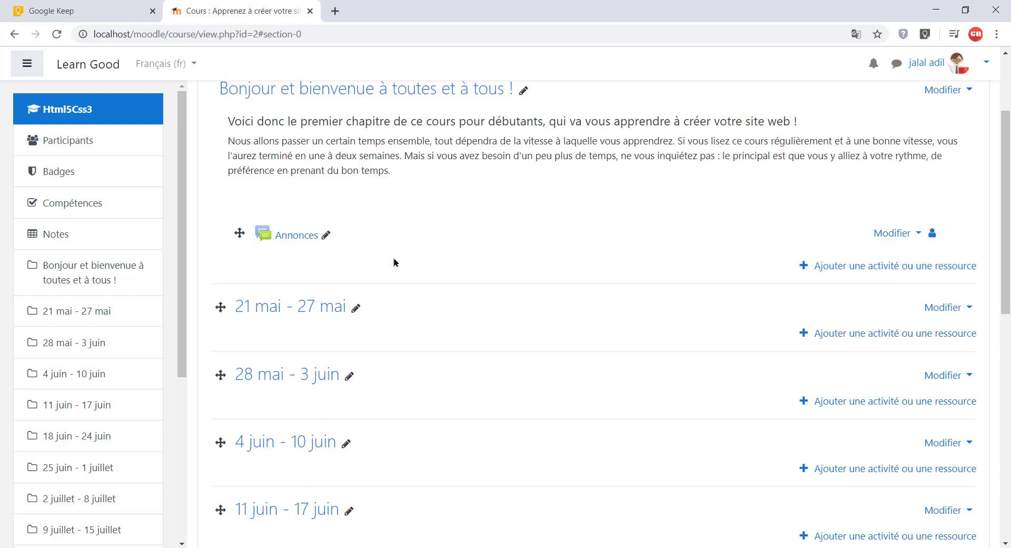
Switch to Google Keep, check off "Add a Sub-Title and Welcome Message." in the "2- Shape up your course" note, and return to Moodle.
{"action": "left_click", "coordinate": [79, 11]}
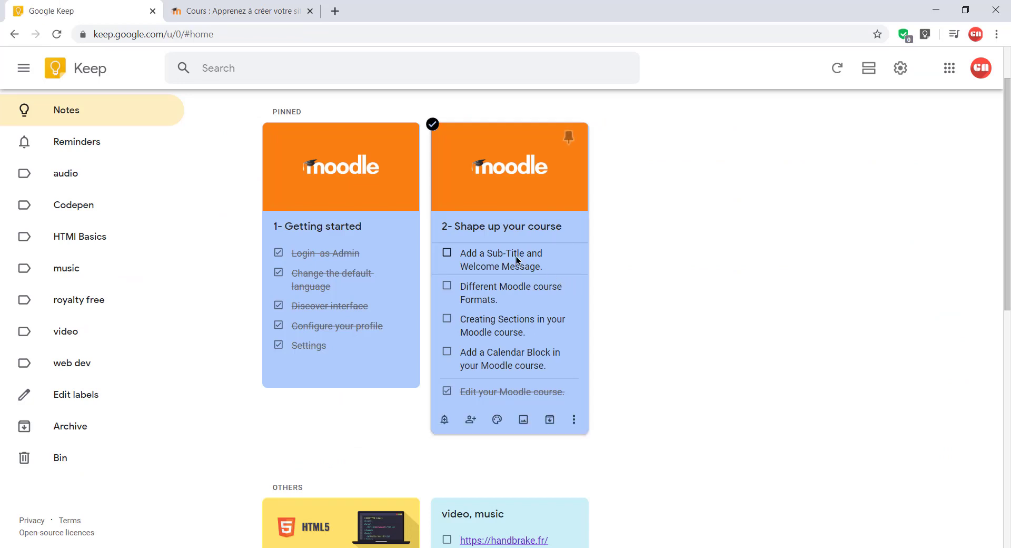
{"action": "left_click", "coordinate": [447, 253]}
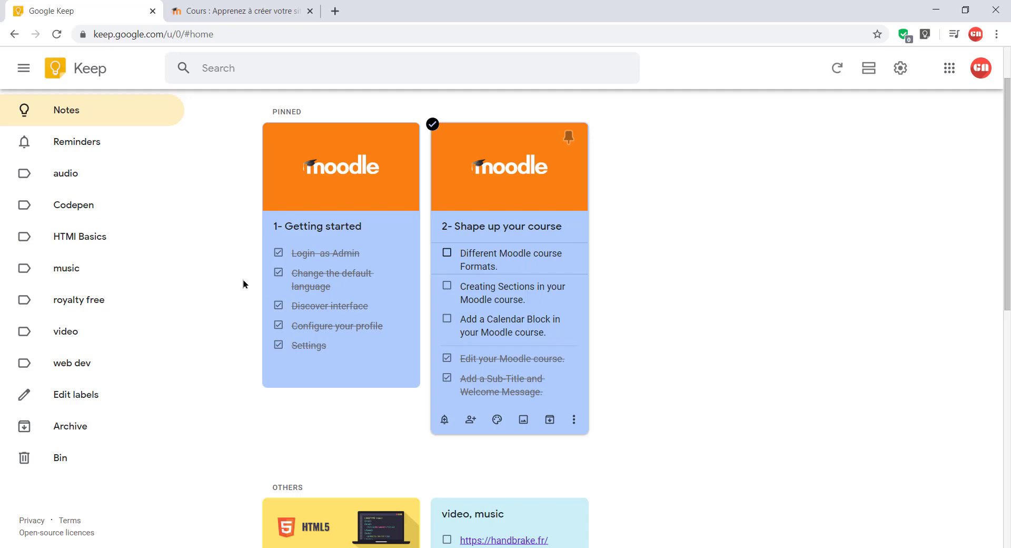
{"action": "left_click", "coordinate": [280, 10]}
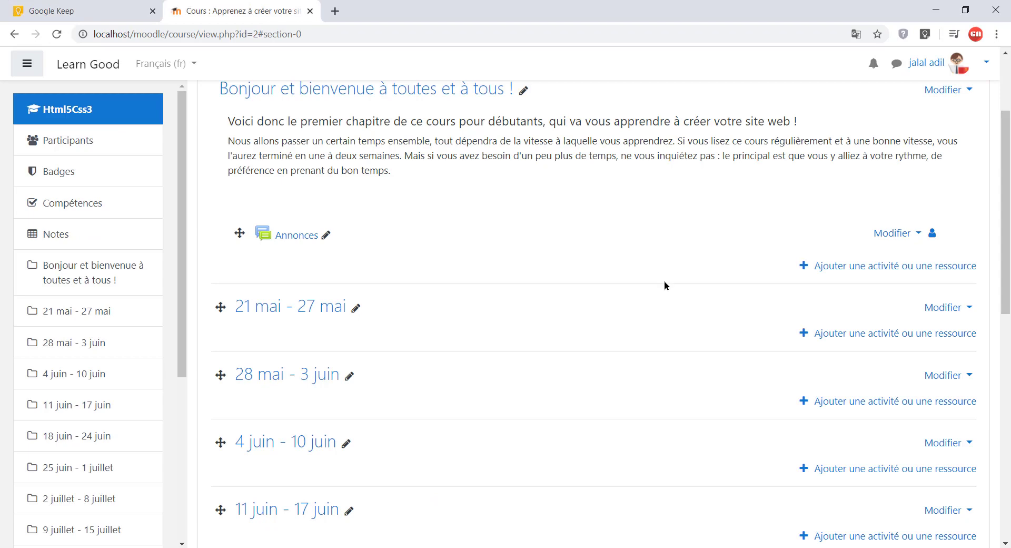
Look over the course page's title, welcome section, navigation entries and dated weekly sections to examine the current course format.
{"action": "scroll", "coordinate": [663, 282], "scroll_direction": "up", "scroll_amount": 3}
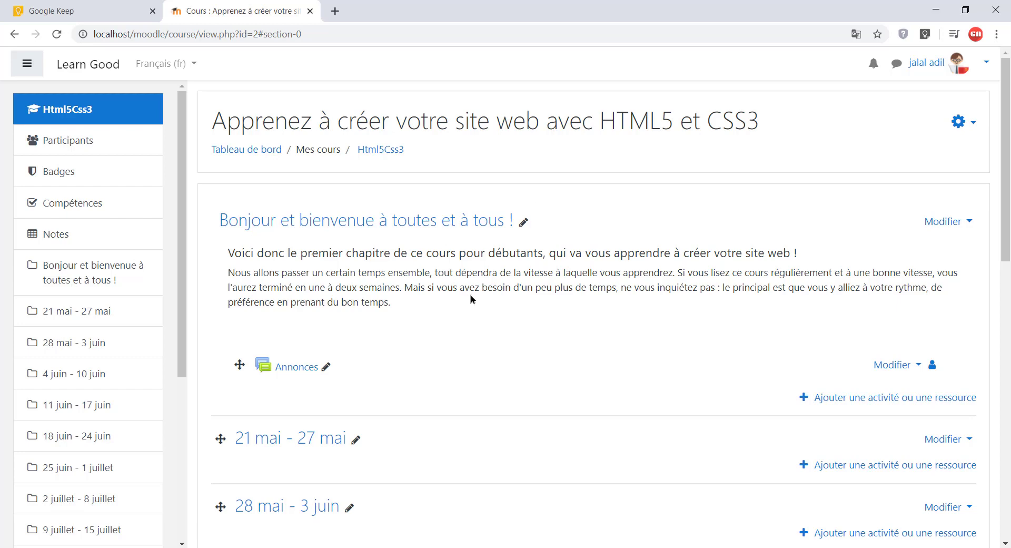
{"action": "scroll", "coordinate": [113, 174], "scroll_direction": "down", "scroll_amount": 5}
{"action": "scroll", "coordinate": [385, 348], "scroll_direction": "down", "scroll_amount": 5}
{"action": "scroll", "coordinate": [385, 338], "scroll_direction": "up", "scroll_amount": 5}
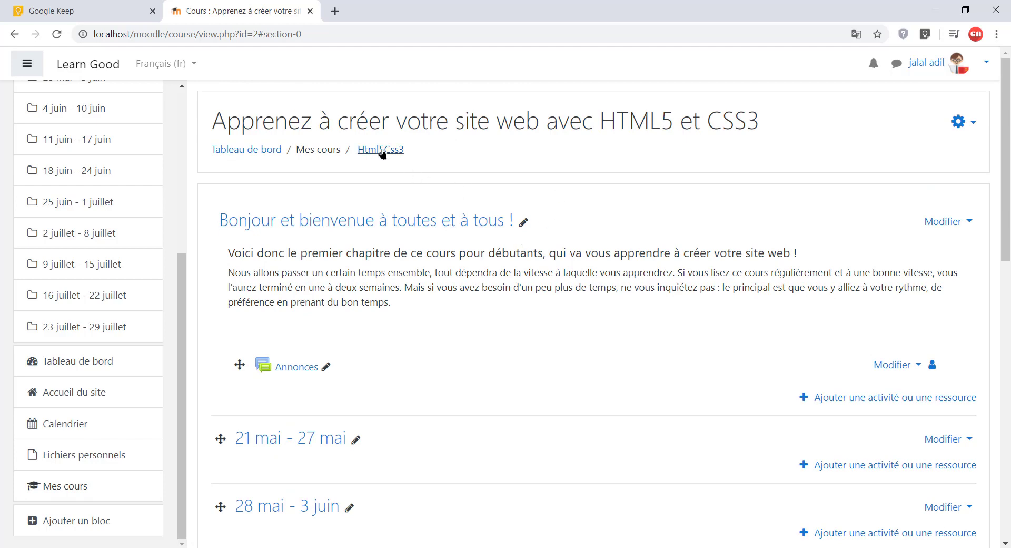
{"action": "scroll", "coordinate": [646, 217], "scroll_direction": "down", "scroll_amount": 8}
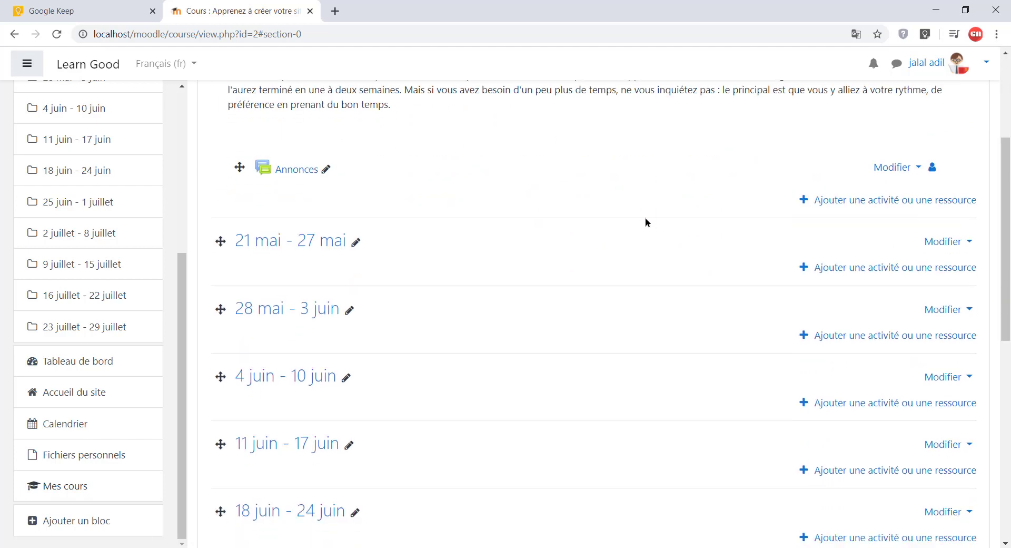
{"action": "scroll", "coordinate": [644, 237], "scroll_direction": "up", "scroll_amount": 8}
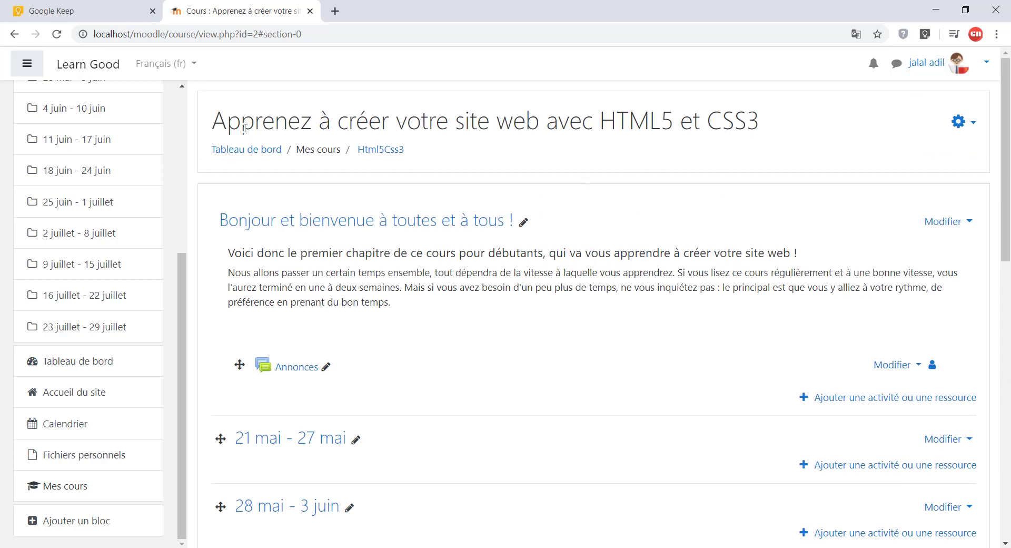
{"action": "left_click_drag", "start_coordinate": [214, 122], "coordinate": [746, 124]}
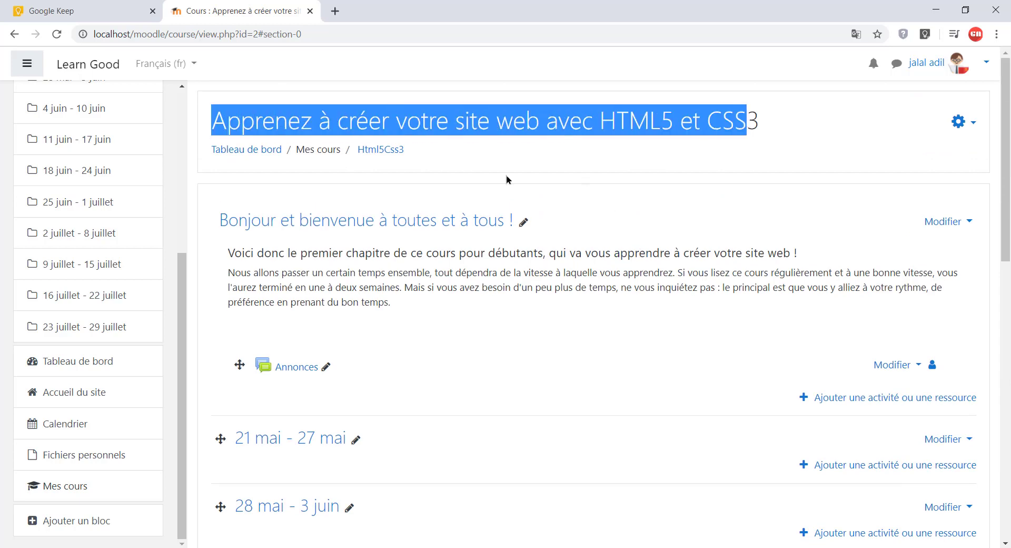
{"action": "left_click", "coordinate": [423, 160]}
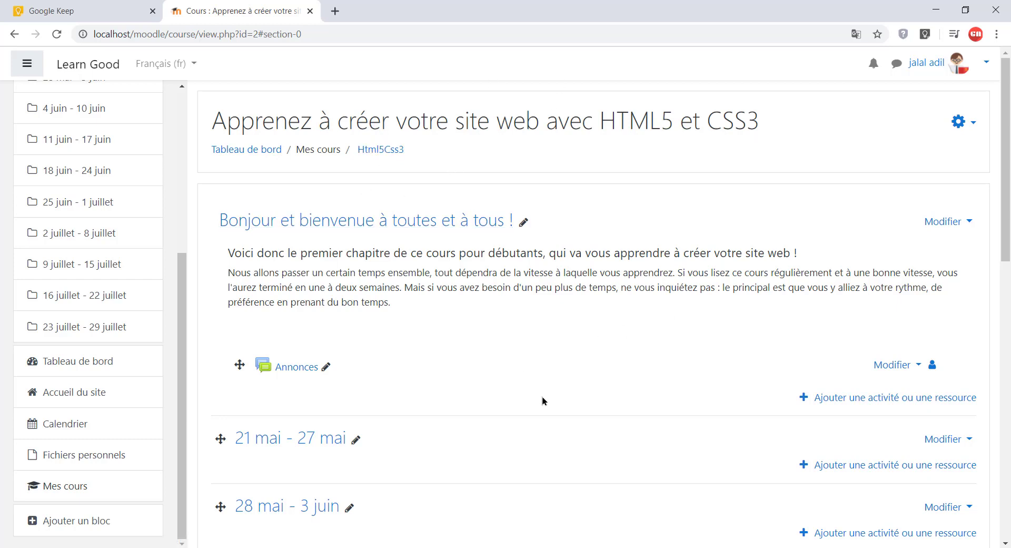
{"action": "scroll", "coordinate": [665, 337], "scroll_direction": "down", "scroll_amount": 2}
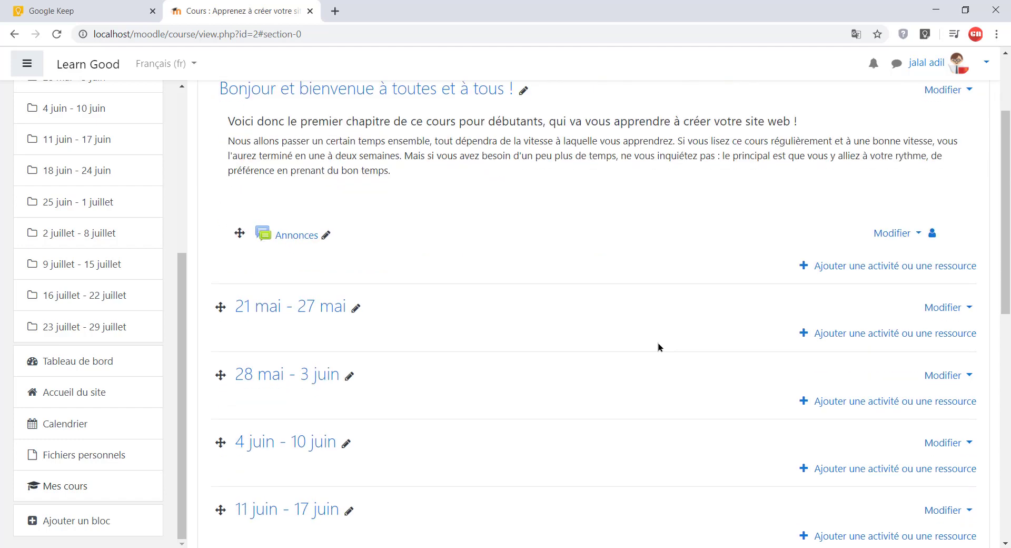
{"action": "scroll", "coordinate": [453, 308], "scroll_direction": "down", "scroll_amount": 1}
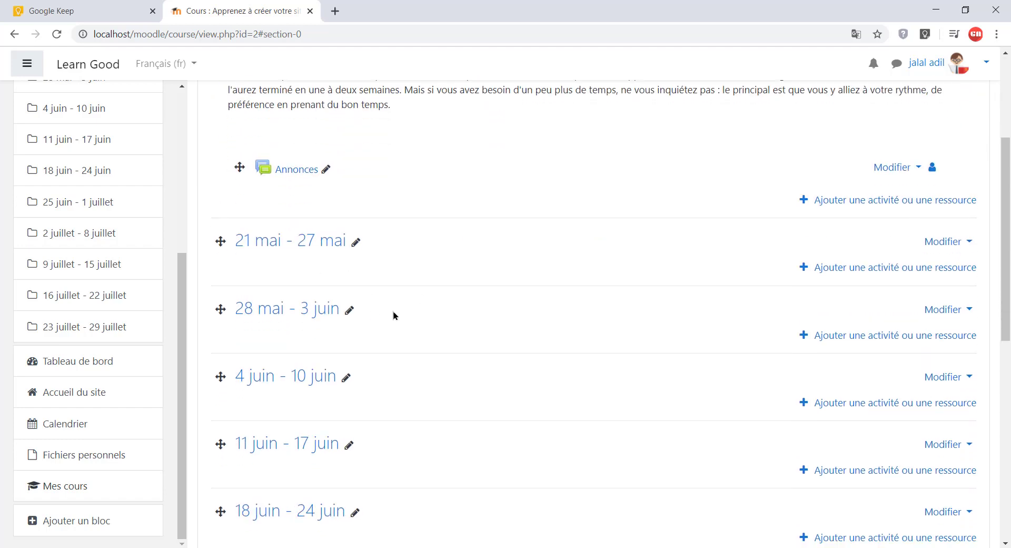
{"action": "scroll", "coordinate": [369, 271], "scroll_direction": "down", "scroll_amount": 1}
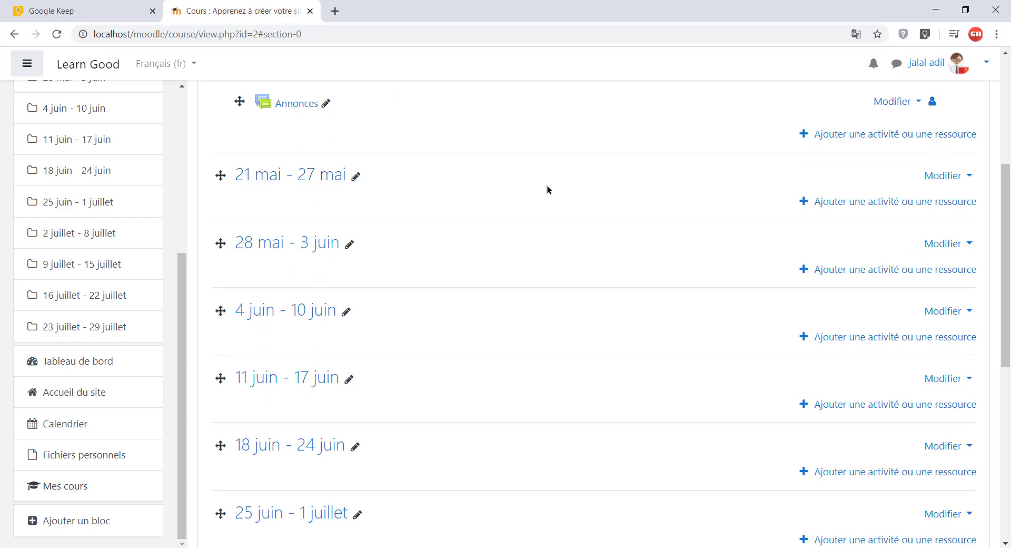
{"action": "scroll", "coordinate": [467, 267], "scroll_direction": "down", "scroll_amount": 4}
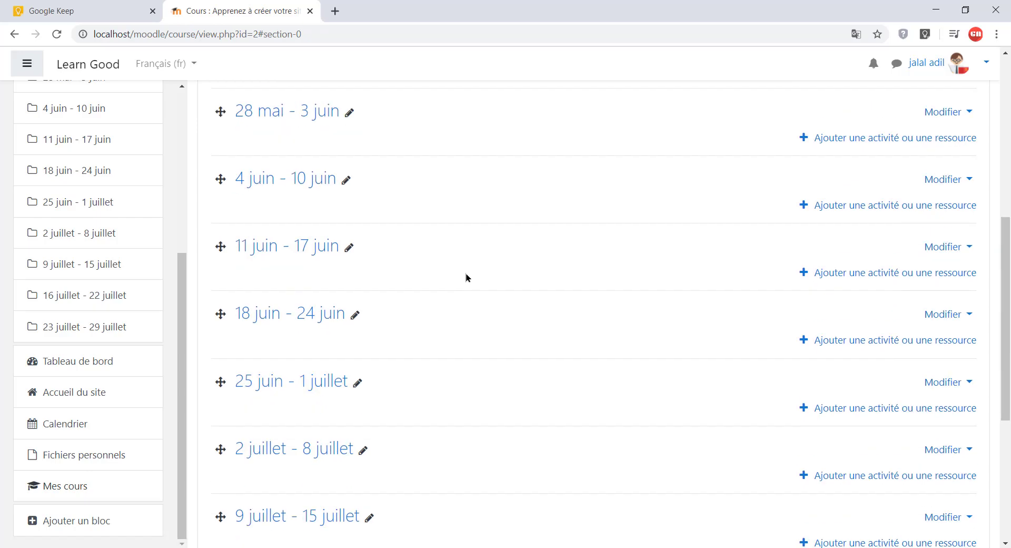
{"action": "scroll", "coordinate": [459, 368], "scroll_direction": "up", "scroll_amount": 8}
{"action": "scroll", "coordinate": [458, 363], "scroll_direction": "down", "scroll_amount": 10}
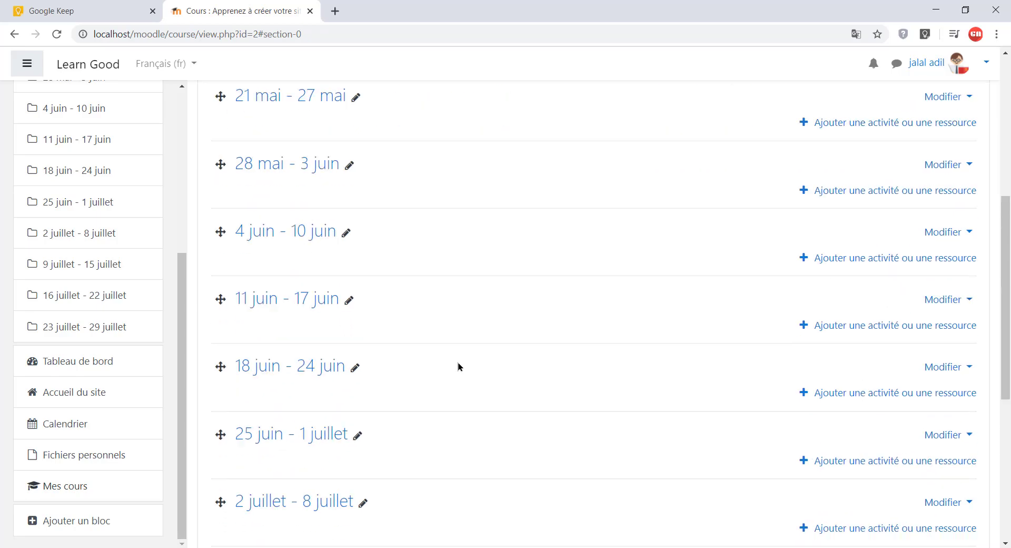
Look over the welcome section and the dated weekly sections, trying out the inline title editing of the 21 mai - 27 mai section.
{"action": "scroll", "coordinate": [457, 365], "scroll_direction": "up", "scroll_amount": 4}
{"action": "scroll", "coordinate": [457, 364], "scroll_direction": "up", "scroll_amount": 8}
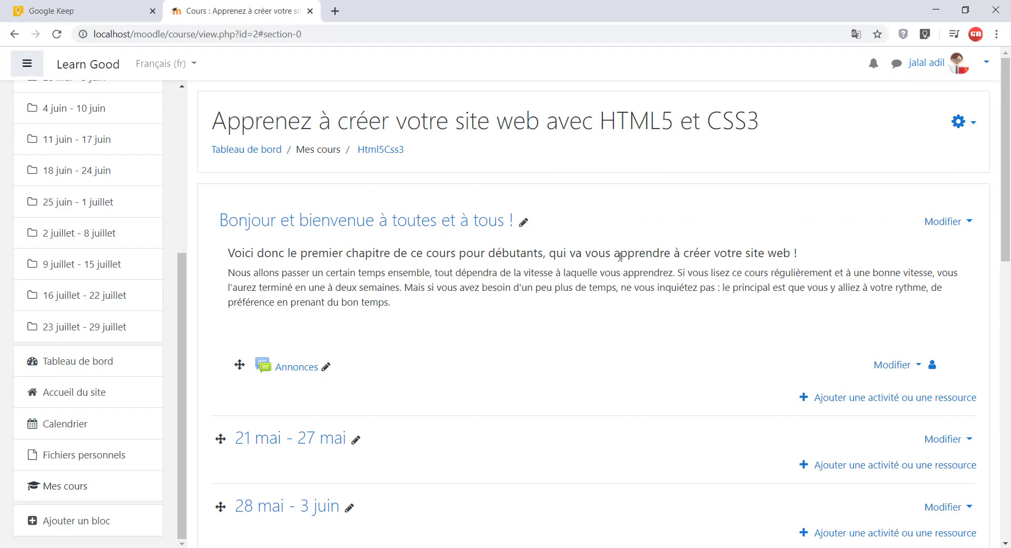
{"action": "scroll", "coordinate": [617, 264], "scroll_direction": "down", "scroll_amount": 4}
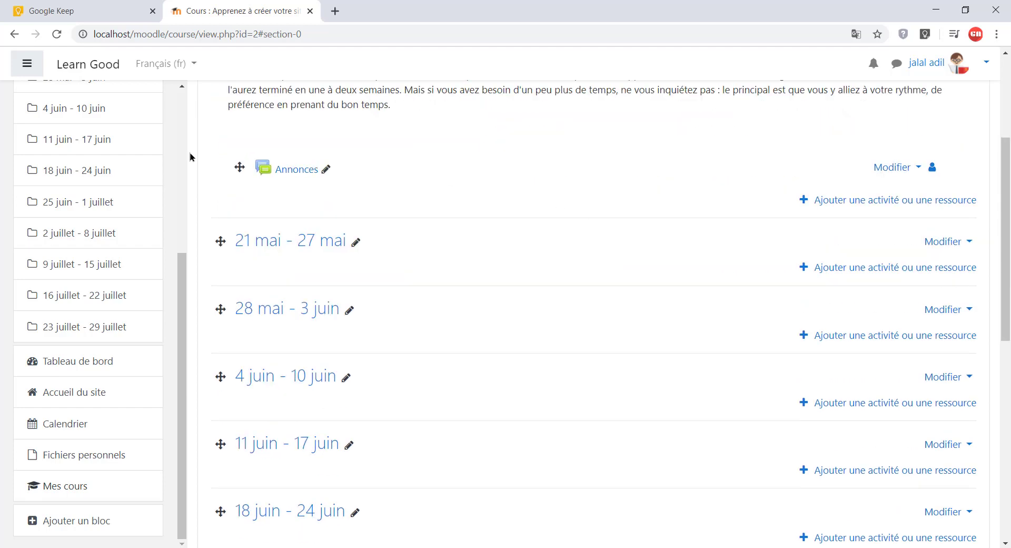
{"action": "left_click", "coordinate": [356, 242]}
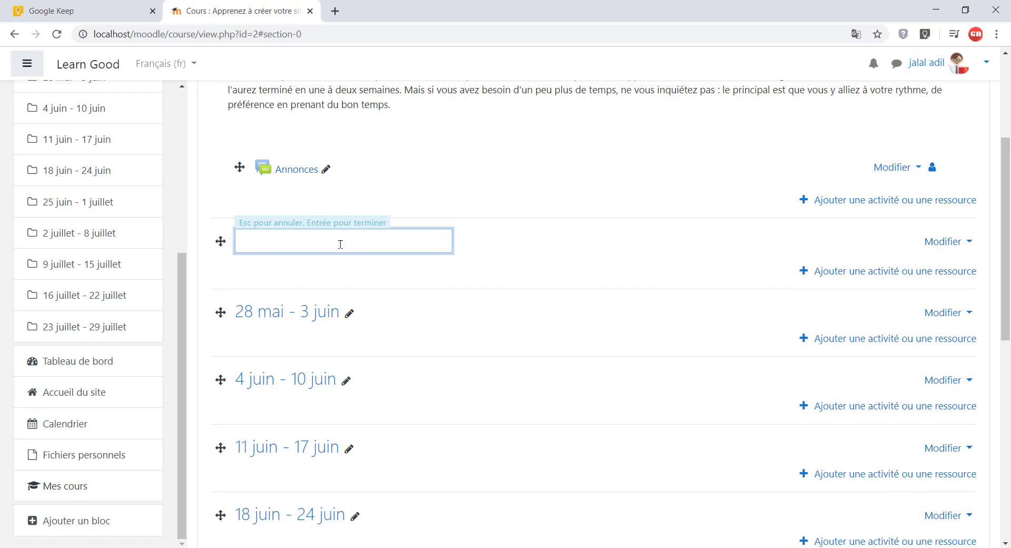
{"action": "key", "text": "Escape"}
{"action": "scroll", "coordinate": [537, 290], "scroll_direction": "up", "scroll_amount": 3}
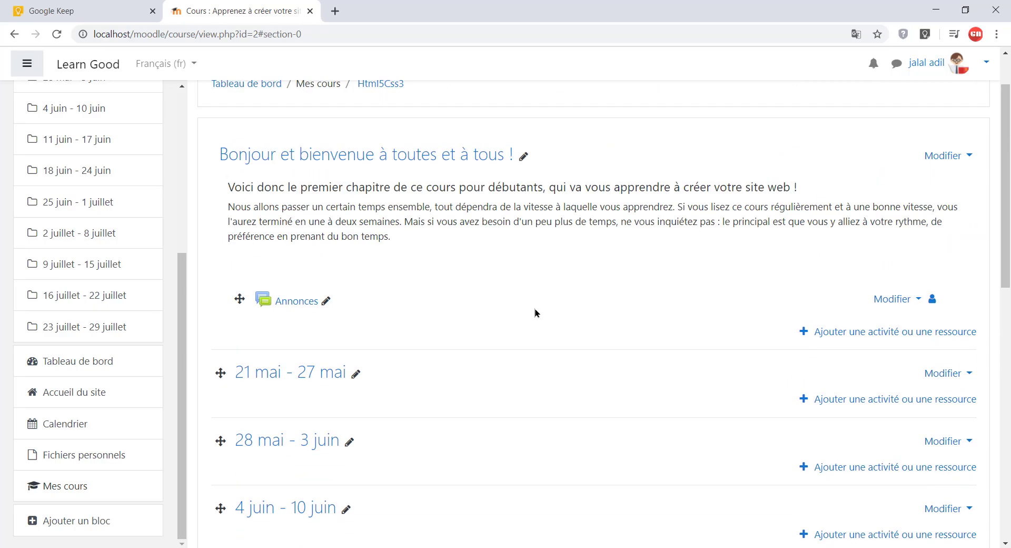
{"action": "scroll", "coordinate": [535, 309], "scroll_direction": "down", "scroll_amount": 6}
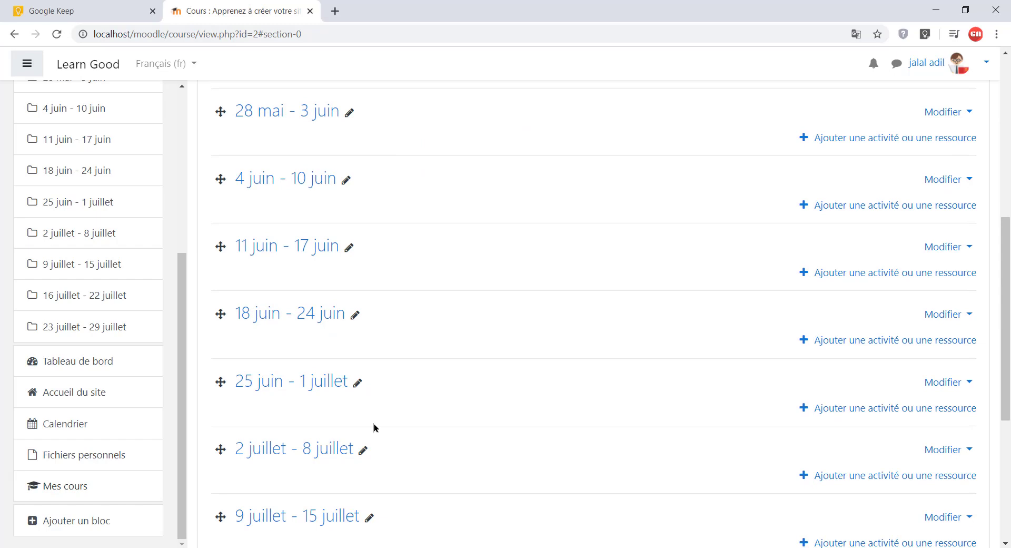
{"action": "scroll", "coordinate": [495, 388], "scroll_direction": "up", "scroll_amount": 6}
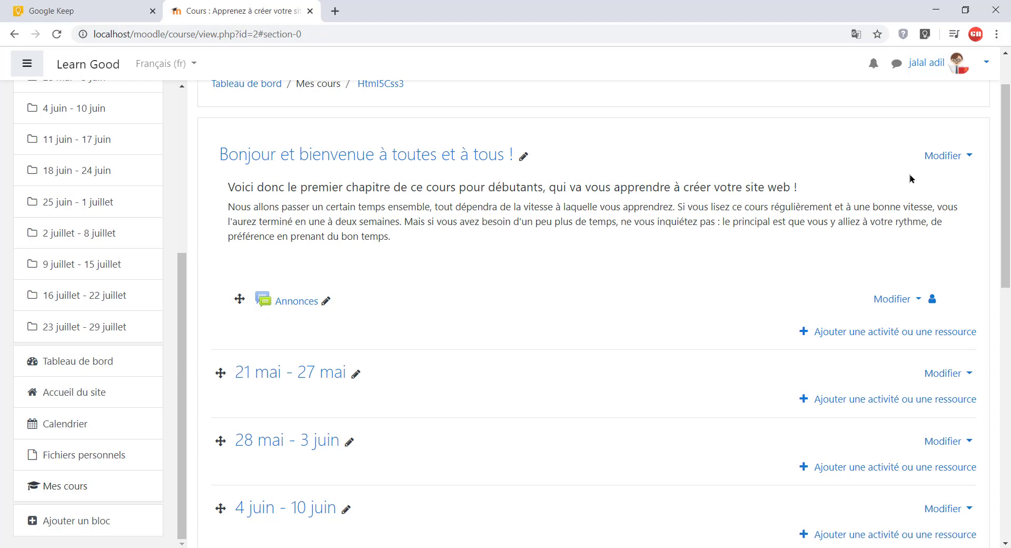
{"action": "scroll", "coordinate": [630, 342], "scroll_direction": "up", "scroll_amount": 2}
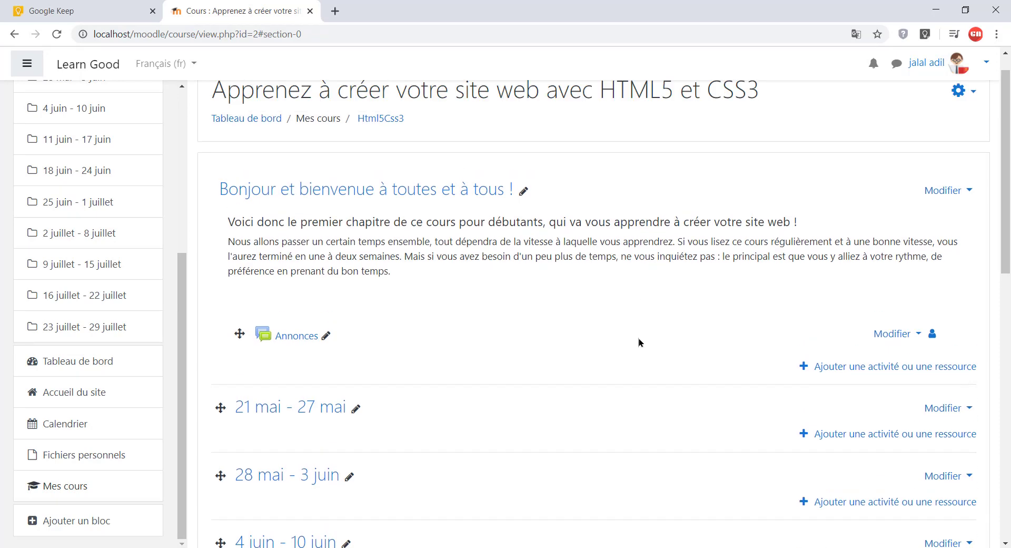
Turn the course's editing mode off and back on.
{"action": "left_click", "coordinate": [974, 123]}
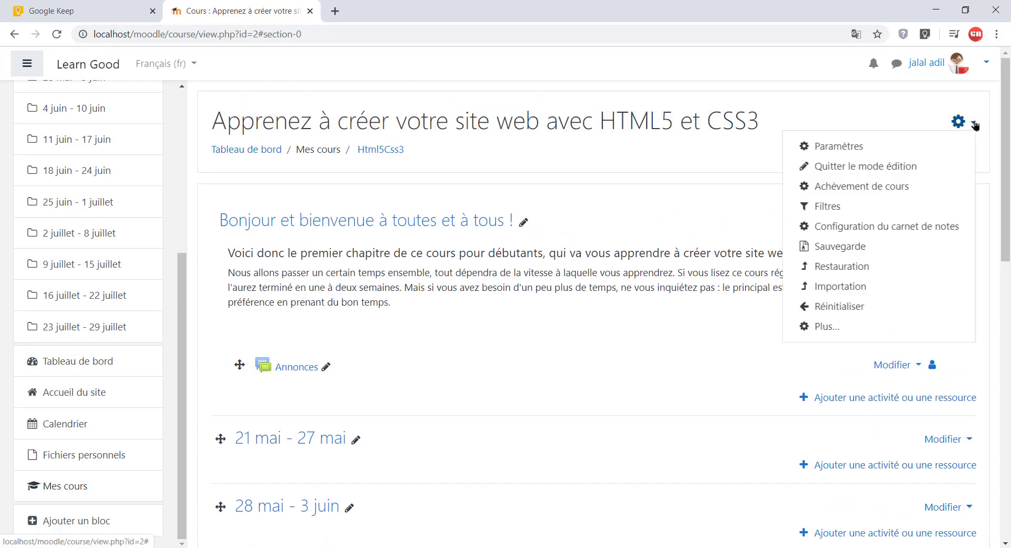
{"action": "left_click", "coordinate": [874, 167]}
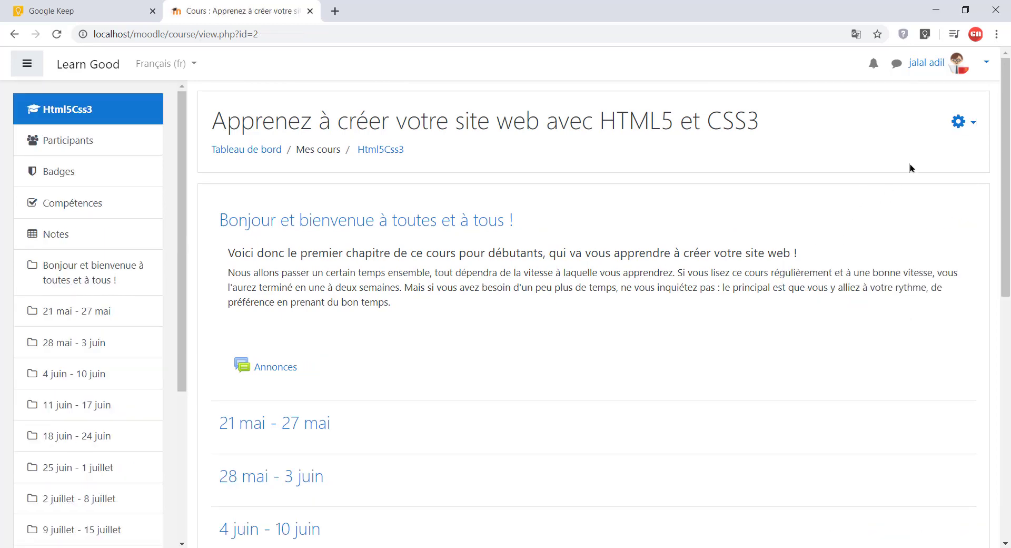
{"action": "left_click", "coordinate": [962, 122]}
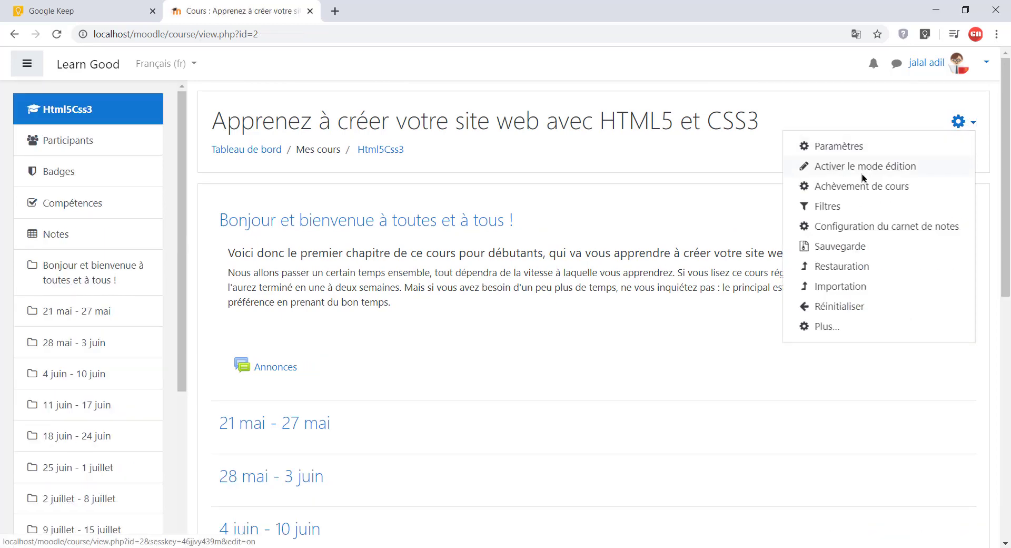
{"action": "left_click", "coordinate": [894, 168]}
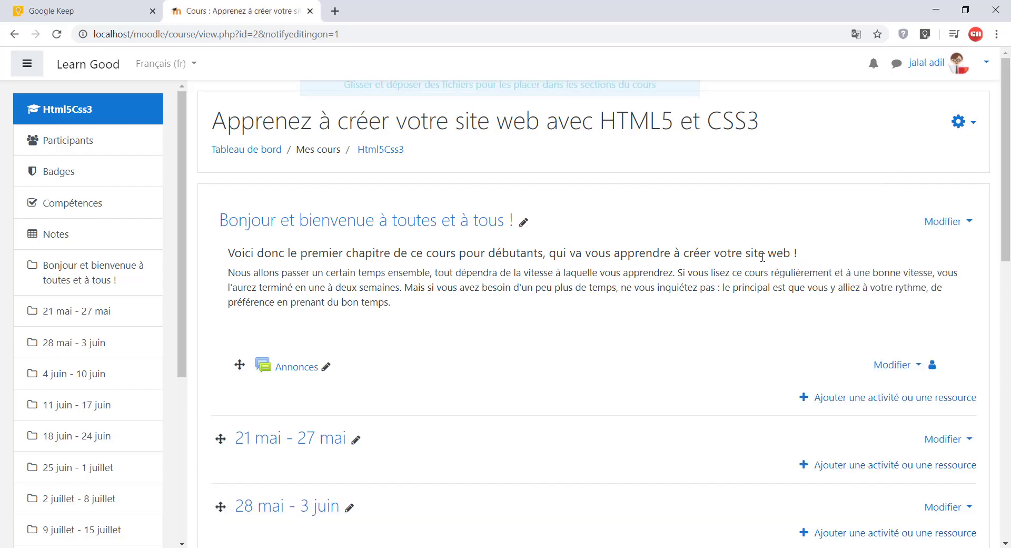
Try out the inline title editing on the first three weekly sections, from 21 mai - 27 mai to 4 juin - 10 juin.
{"action": "scroll", "coordinate": [762, 257], "scroll_direction": "down", "scroll_amount": 10}
{"action": "scroll", "coordinate": [759, 261], "scroll_direction": "up", "scroll_amount": 6}
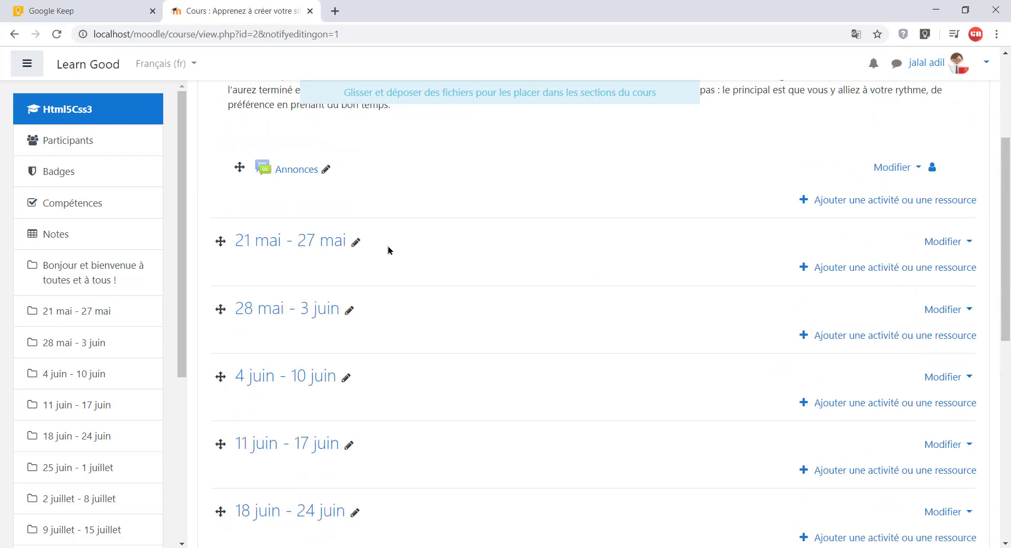
{"action": "left_click", "coordinate": [354, 242]}
{"action": "left_click", "coordinate": [350, 314]}
{"action": "left_click", "coordinate": [347, 378]}
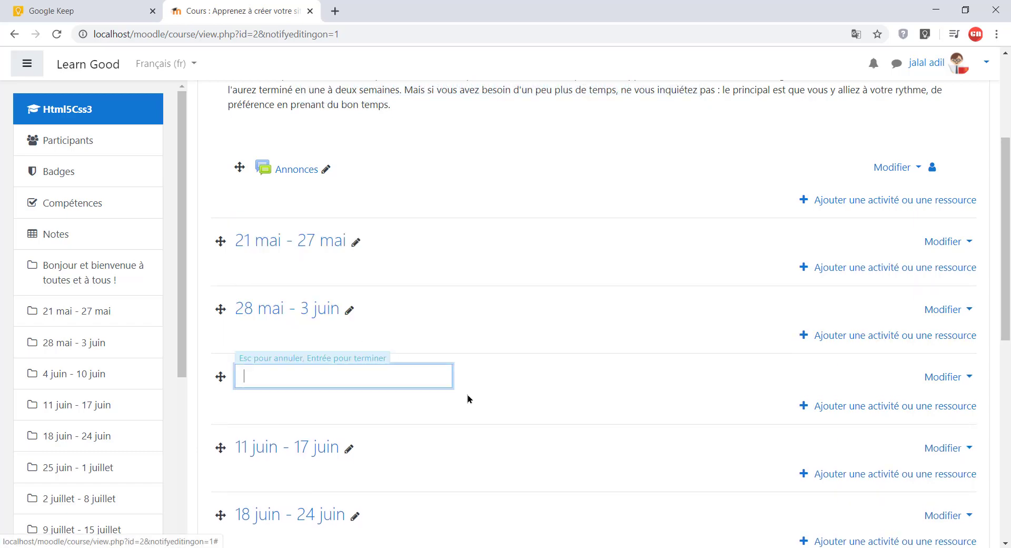
{"action": "left_click", "coordinate": [599, 390]}
{"action": "scroll", "coordinate": [598, 391], "scroll_direction": "up", "scroll_amount": 4}
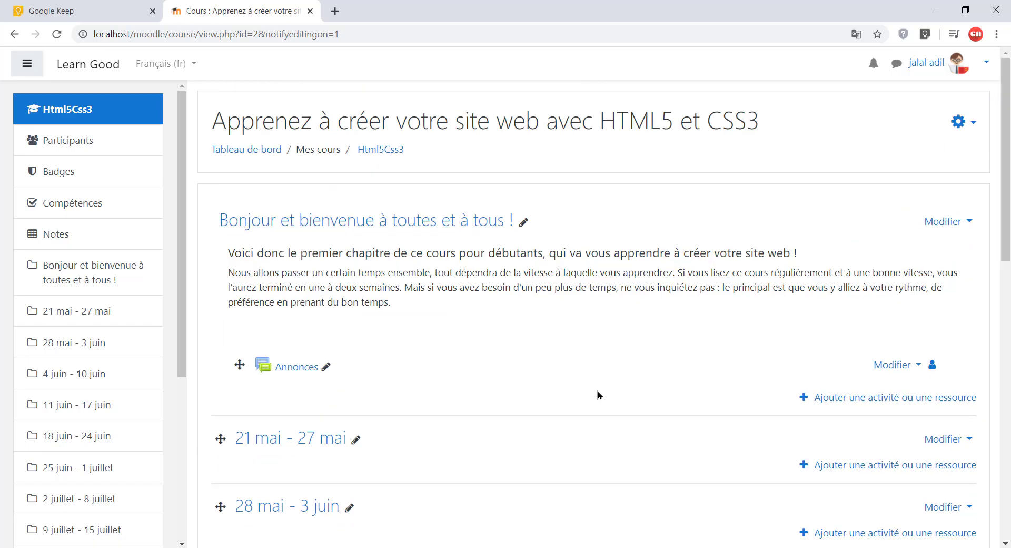
Open the full course administration page and look over its general links and the Rapports, Badges and Banque de questions groups.
{"action": "left_click", "coordinate": [969, 123]}
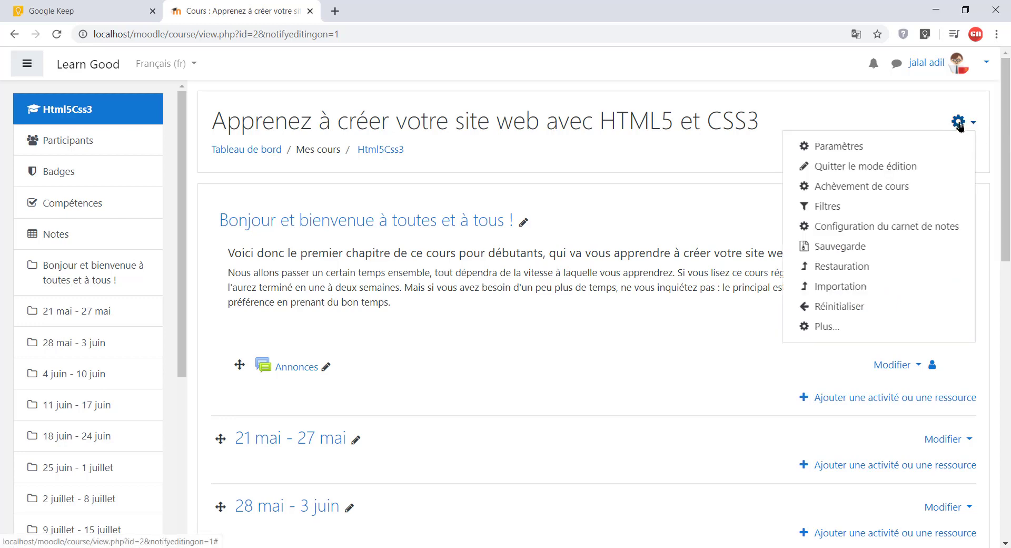
{"action": "left_click", "coordinate": [826, 327]}
{"action": "scroll", "coordinate": [662, 185], "scroll_direction": "down", "scroll_amount": 1}
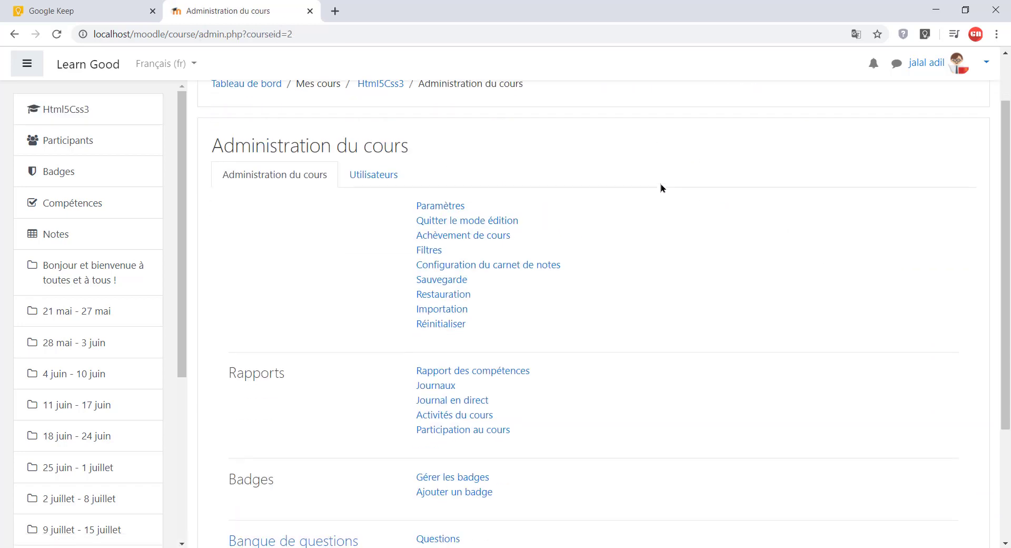
{"action": "left_click_drag", "start_coordinate": [213, 146], "coordinate": [419, 147]}
{"action": "scroll", "coordinate": [577, 178], "scroll_direction": "up", "scroll_amount": 1}
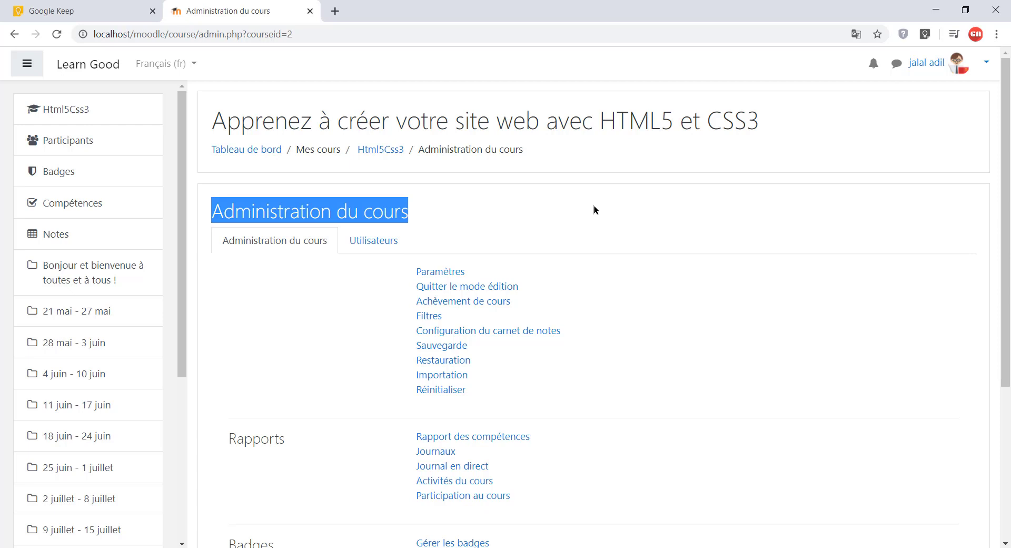
{"action": "left_click", "coordinate": [465, 220]}
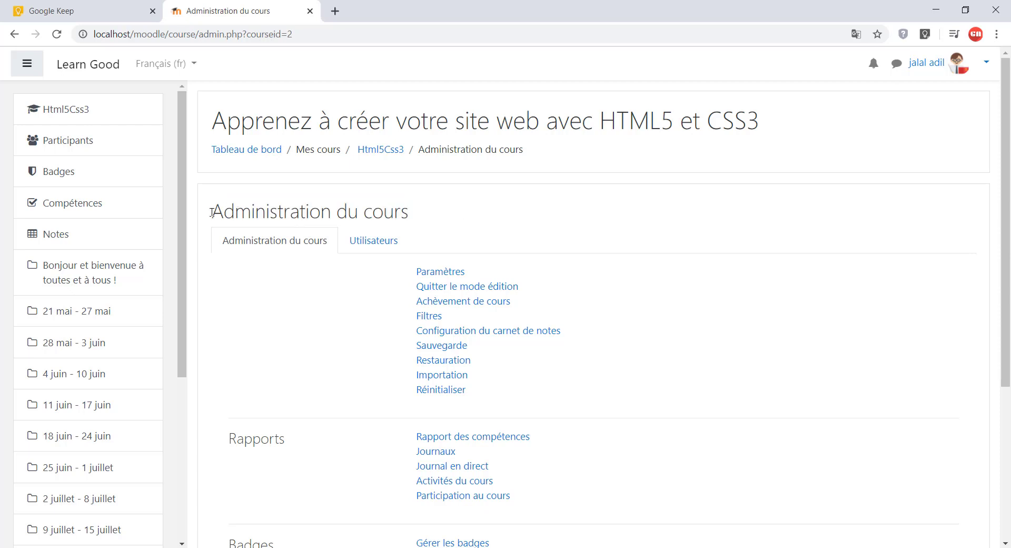
{"action": "left_click_drag", "start_coordinate": [222, 214], "coordinate": [404, 216]}
{"action": "left_click", "coordinate": [482, 229]}
{"action": "scroll", "coordinate": [477, 237], "scroll_direction": "down", "scroll_amount": 1}
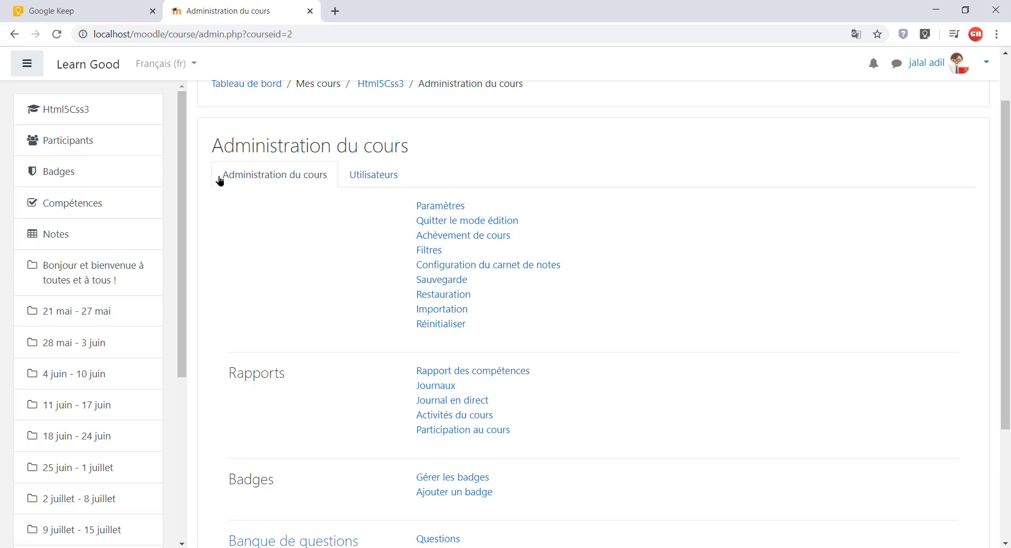
{"action": "scroll", "coordinate": [226, 191], "scroll_direction": "down", "scroll_amount": 3}
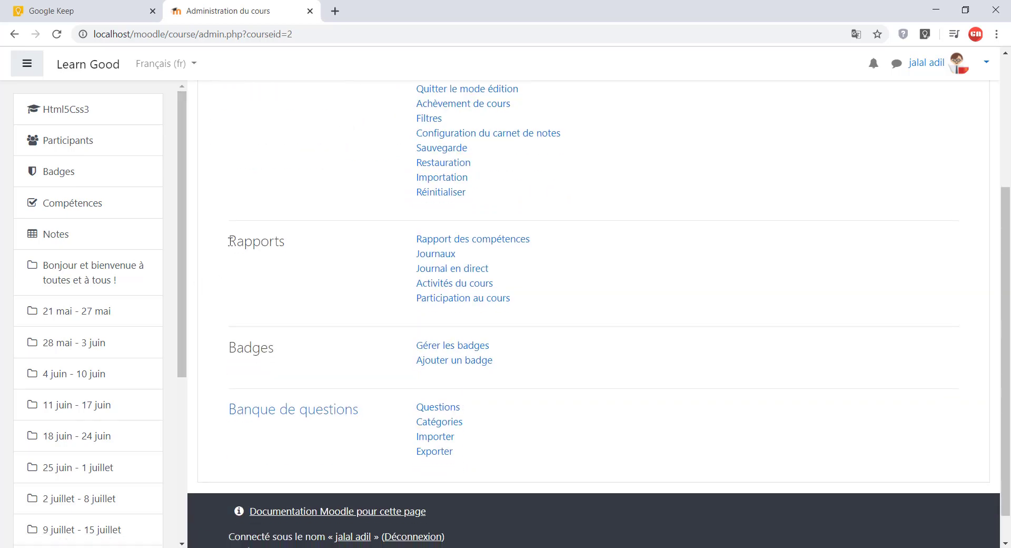
{"action": "scroll", "coordinate": [284, 413], "scroll_direction": "up", "scroll_amount": 3}
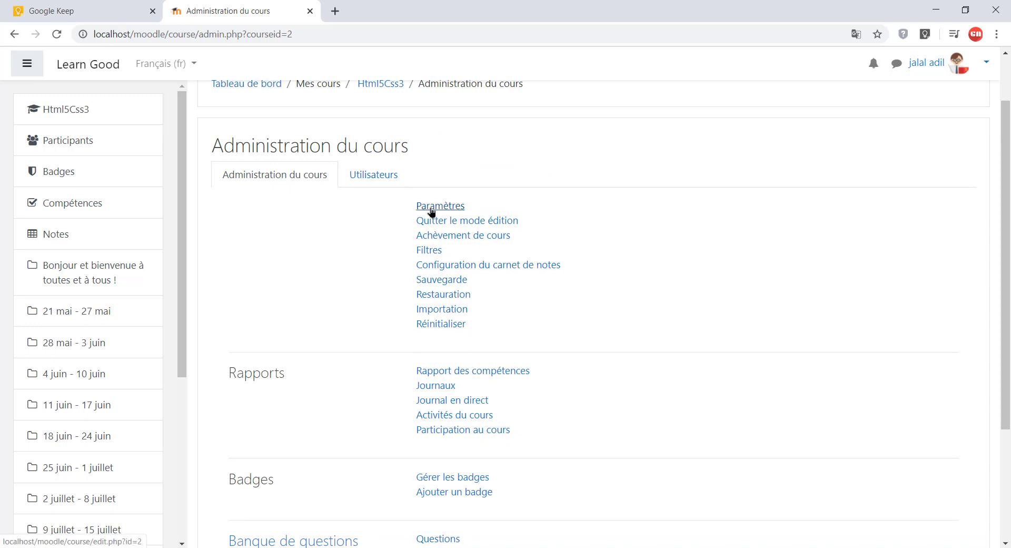
Open the course settings and collapse the Généraux and Description sections to view the list of setting groups.
{"action": "left_click", "coordinate": [452, 208]}
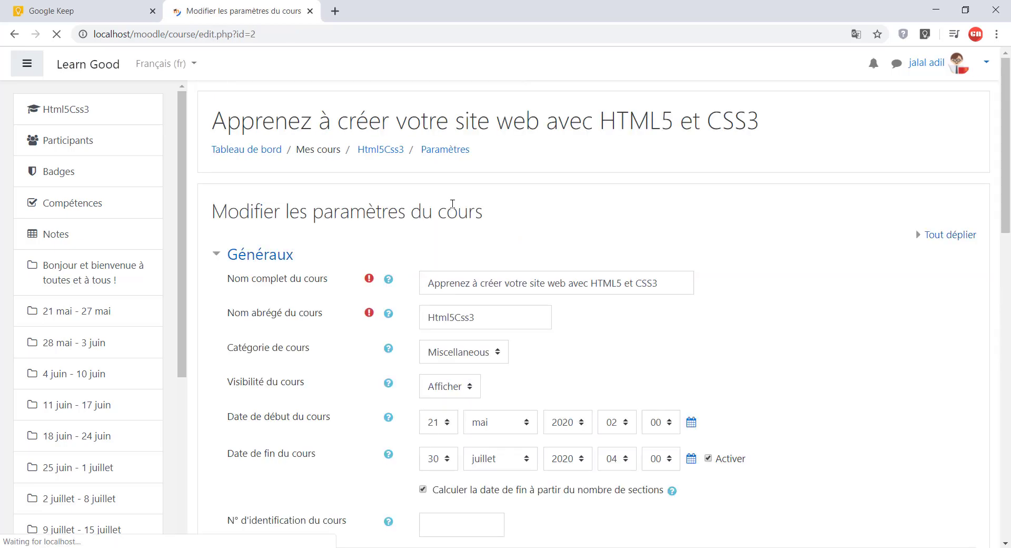
{"action": "scroll", "coordinate": [606, 230], "scroll_direction": "down", "scroll_amount": 3}
{"action": "scroll", "coordinate": [527, 253], "scroll_direction": "up", "scroll_amount": 3}
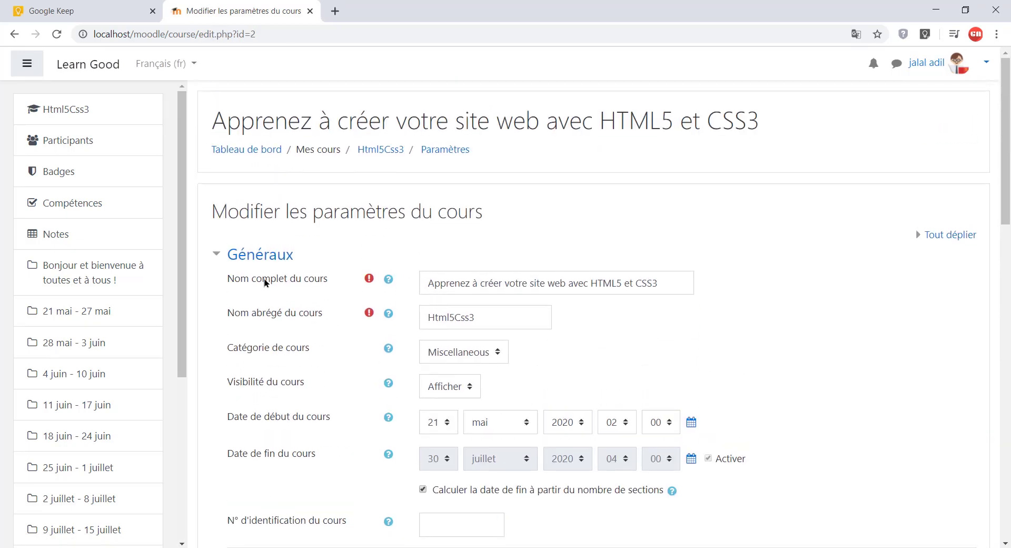
{"action": "left_click", "coordinate": [218, 256]}
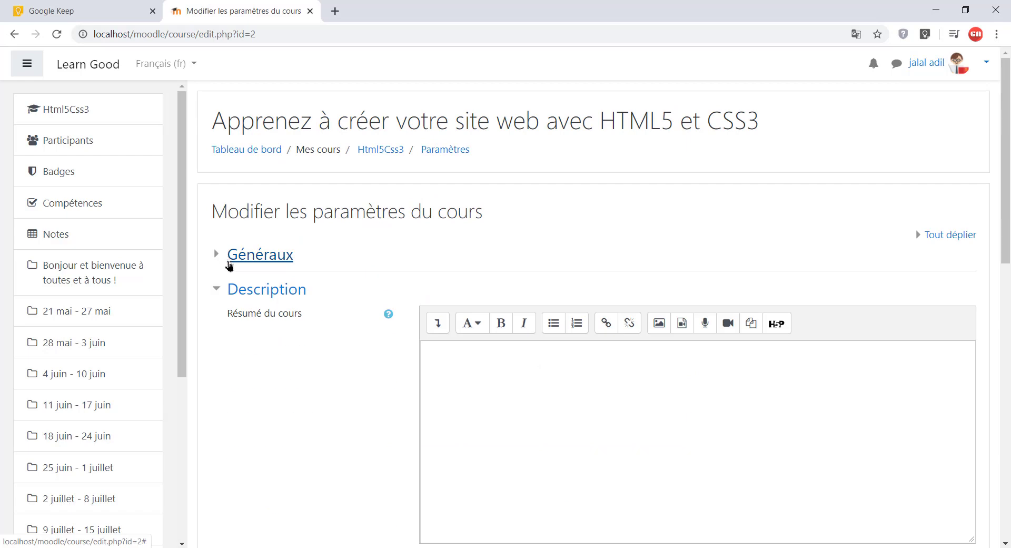
{"action": "left_click", "coordinate": [220, 287]}
{"action": "scroll", "coordinate": [790, 252], "scroll_direction": "down", "scroll_amount": 3}
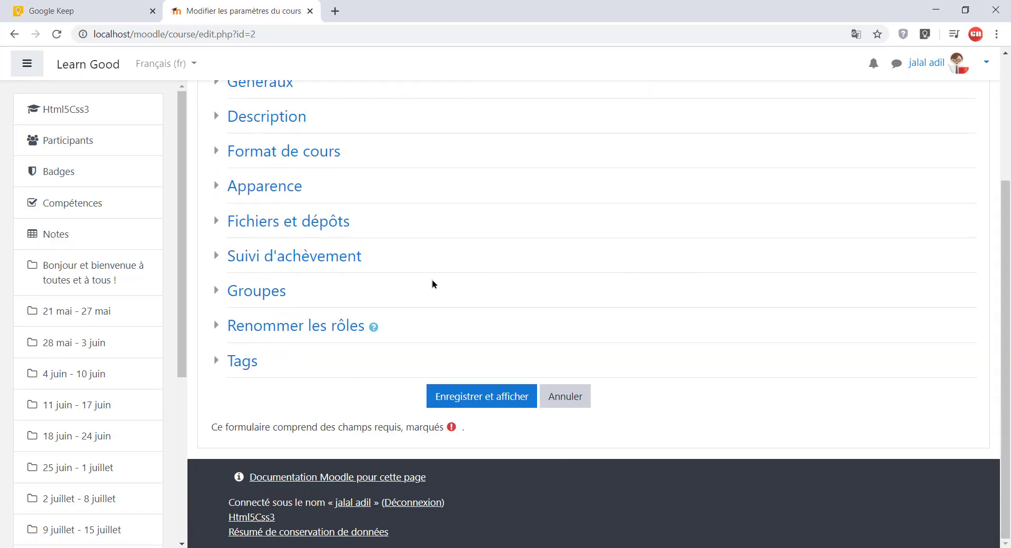
{"action": "scroll", "coordinate": [428, 279], "scroll_direction": "up", "scroll_amount": 2}
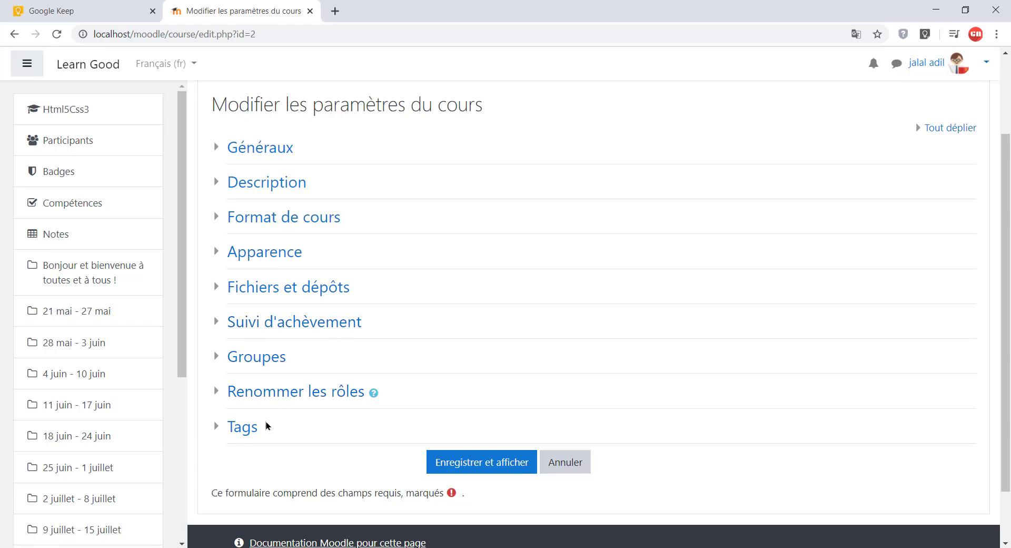
Expand the Généraux section and compare the course's full and short names with the page heading and breadcrumb.
{"action": "scroll", "coordinate": [347, 343], "scroll_direction": "up", "scroll_amount": 2}
{"action": "left_click", "coordinate": [233, 216]}
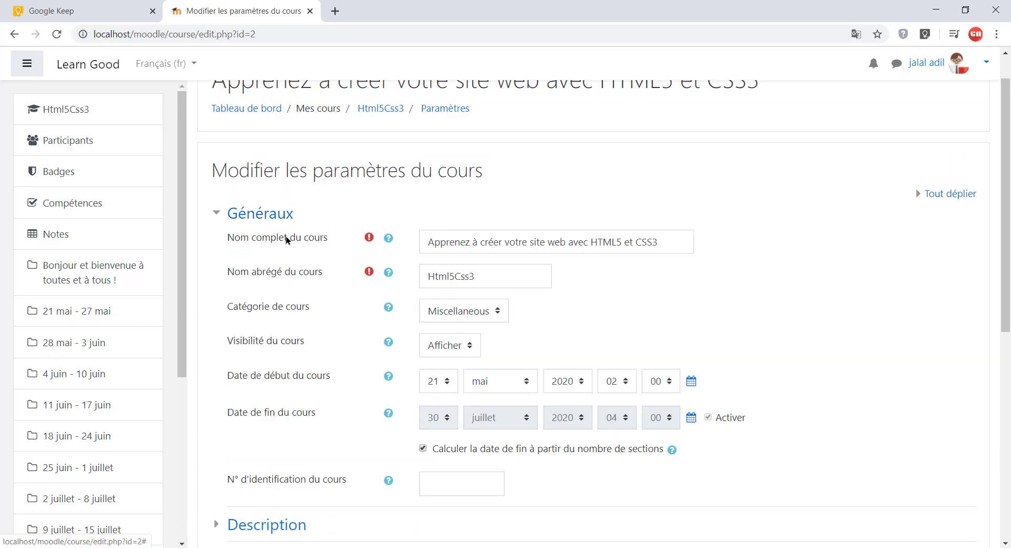
{"action": "scroll", "coordinate": [466, 269], "scroll_direction": "down", "scroll_amount": 2}
{"action": "scroll", "coordinate": [465, 266], "scroll_direction": "up", "scroll_amount": 1}
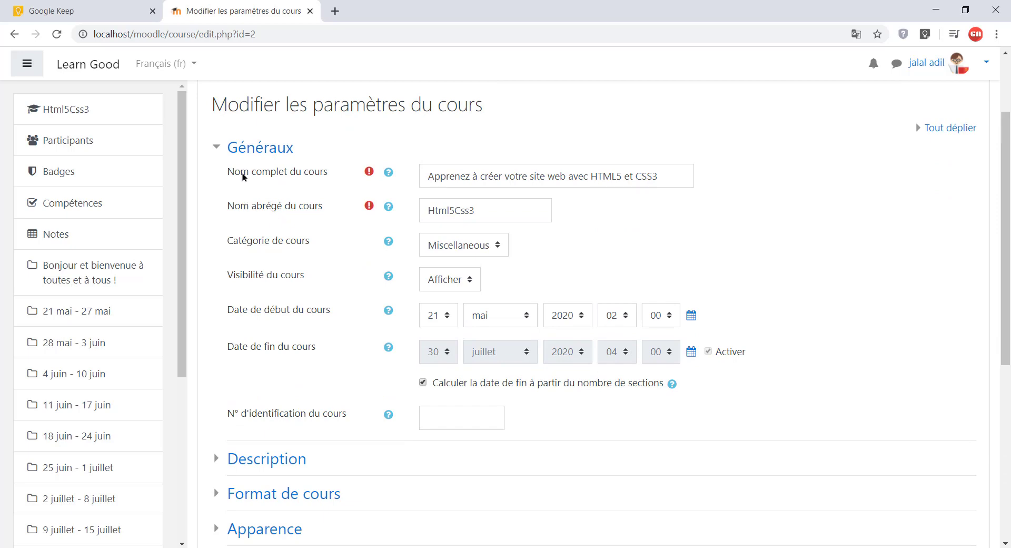
{"action": "scroll", "coordinate": [348, 206], "scroll_direction": "up", "scroll_amount": 2}
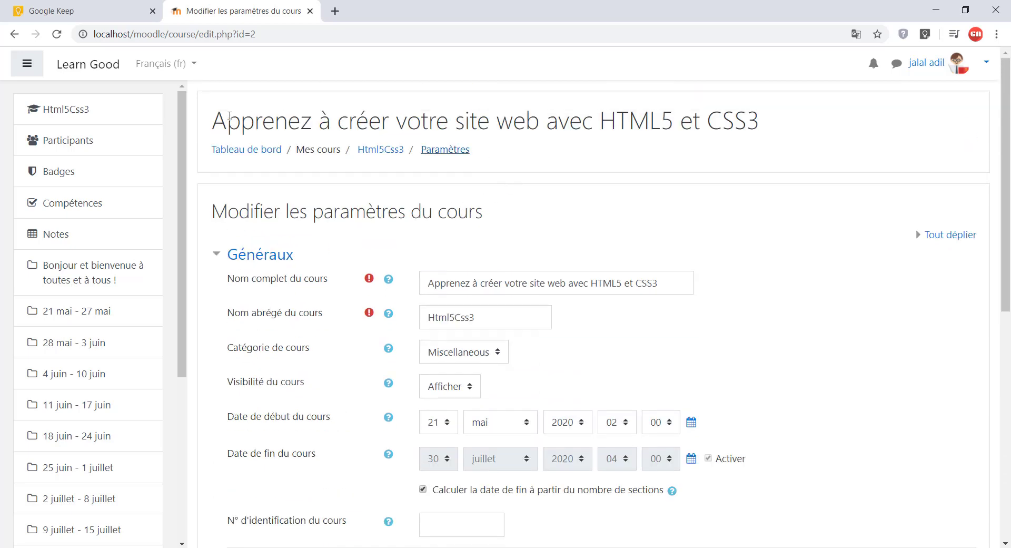
{"action": "left_click_drag", "start_coordinate": [427, 285], "coordinate": [671, 286]}
{"action": "scroll", "coordinate": [377, 255], "scroll_direction": "down", "scroll_amount": 1}
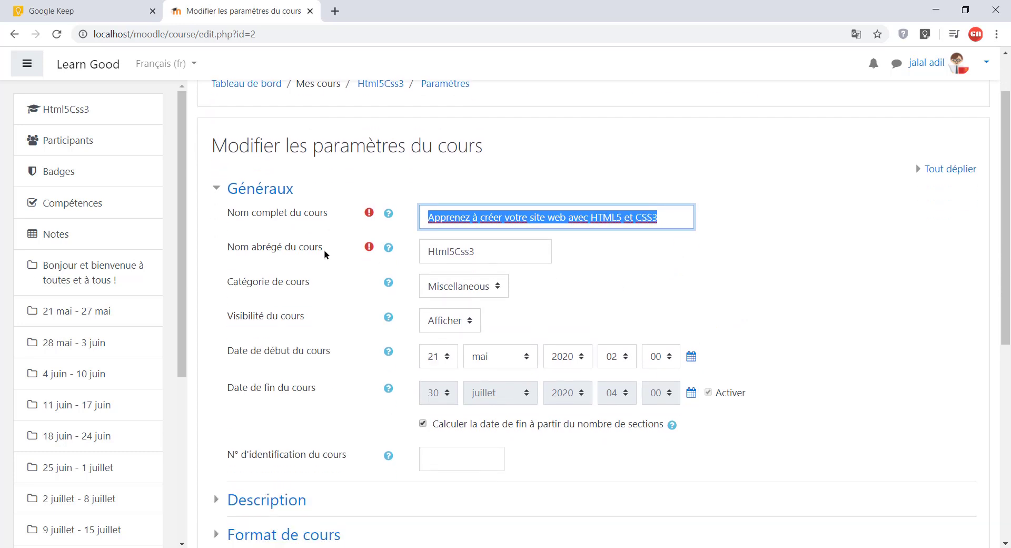
{"action": "scroll", "coordinate": [328, 253], "scroll_direction": "up", "scroll_amount": 1}
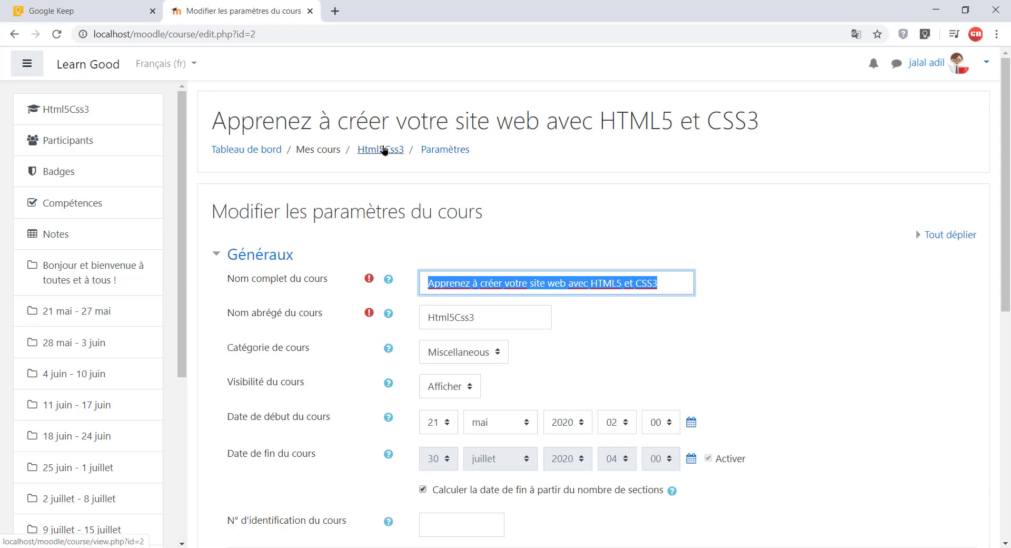
{"action": "scroll", "coordinate": [422, 248], "scroll_direction": "down", "scroll_amount": 1}
{"action": "scroll", "coordinate": [404, 179], "scroll_direction": "up", "scroll_amount": 1}
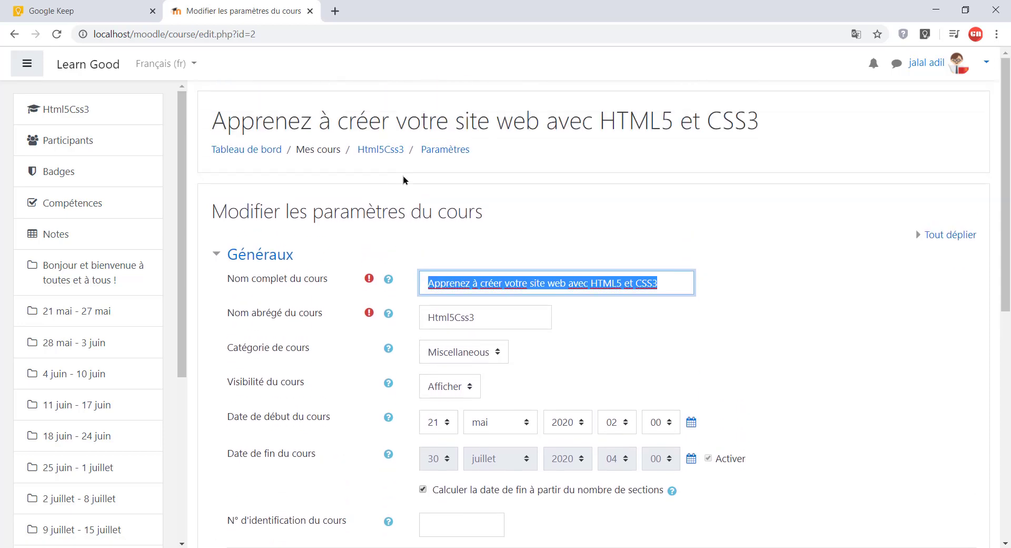
{"action": "scroll", "coordinate": [469, 255], "scroll_direction": "down", "scroll_amount": 2}
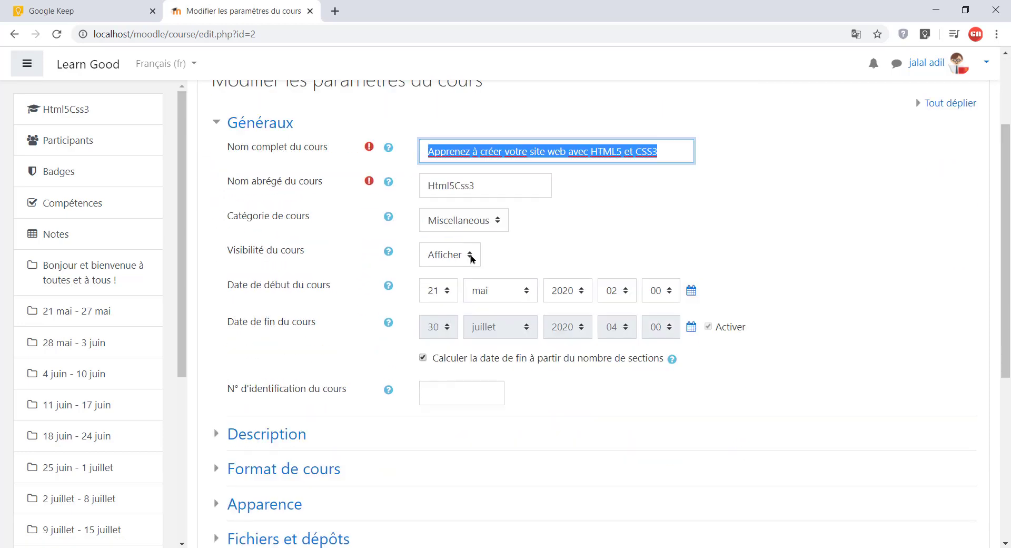
Examine the course category setting and the options available for Visibilité du cours.
{"action": "left_click", "coordinate": [256, 218]}
{"action": "left_click", "coordinate": [512, 222]}
{"action": "left_click", "coordinate": [625, 222]}
{"action": "scroll", "coordinate": [485, 283], "scroll_direction": "down", "scroll_amount": 1}
{"action": "left_click", "coordinate": [451, 191]}
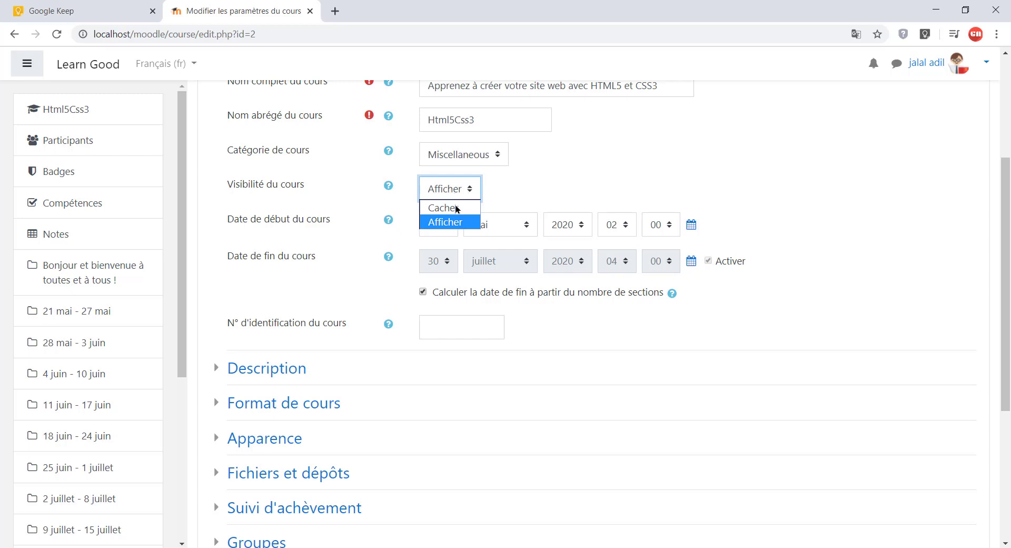
{"action": "left_click", "coordinate": [526, 191]}
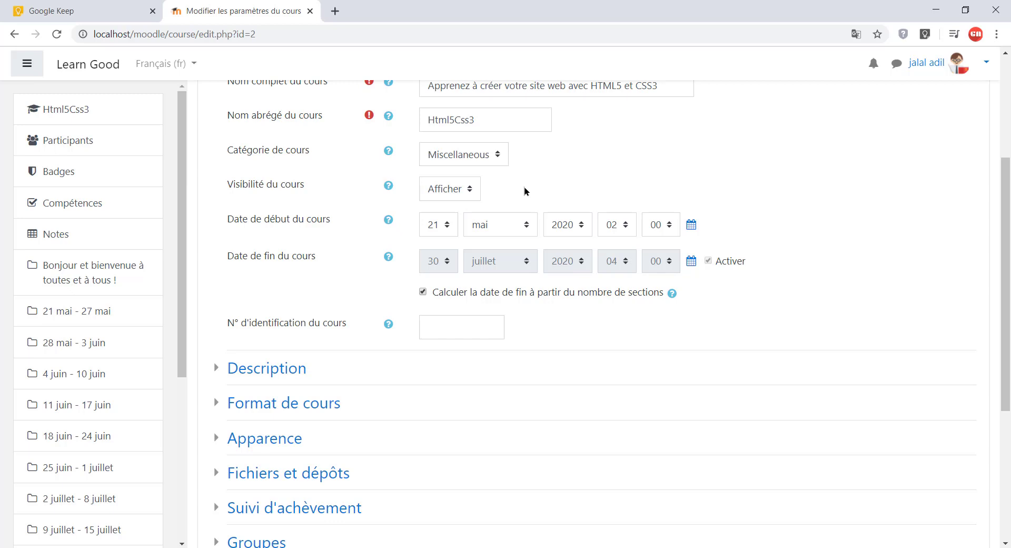
Try a manual course end date with the month juin, and restore calculating the end date from the number of sections.
{"action": "left_click", "coordinate": [454, 194]}
{"action": "left_click", "coordinate": [508, 195]}
{"action": "left_click", "coordinate": [423, 291]}
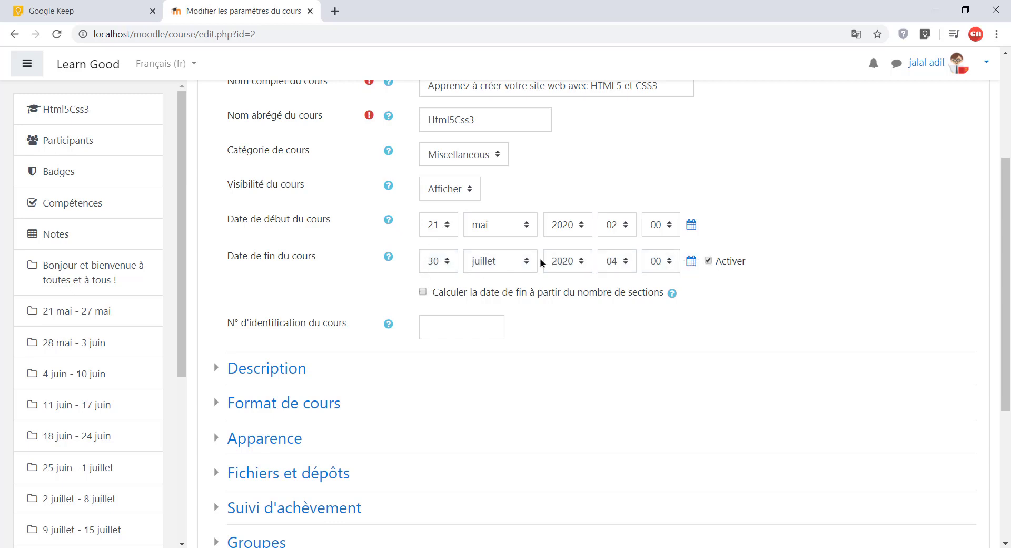
{"action": "left_click", "coordinate": [708, 261]}
{"action": "left_click", "coordinate": [707, 261]}
{"action": "left_click", "coordinate": [522, 262]}
{"action": "left_click", "coordinate": [506, 352]}
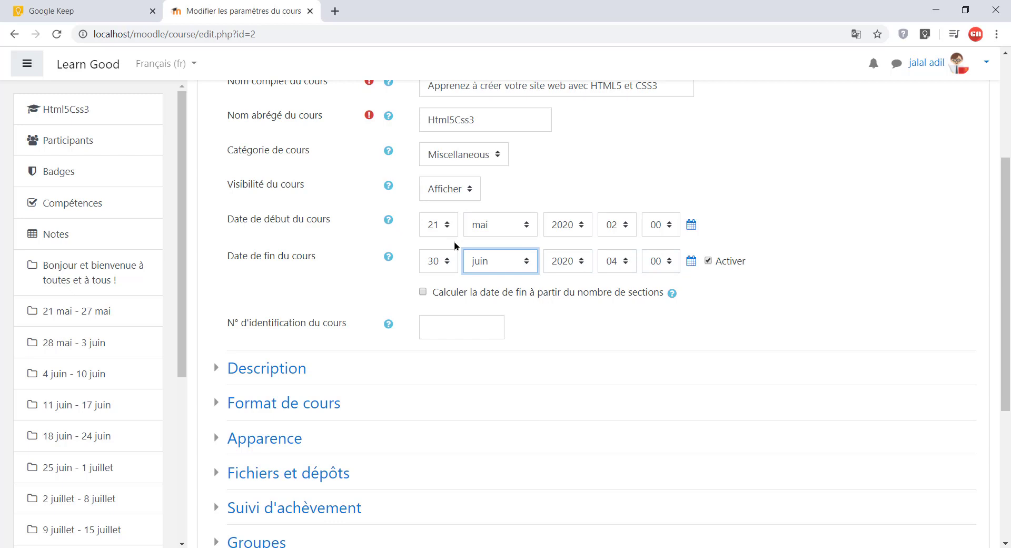
{"action": "left_click", "coordinate": [746, 287]}
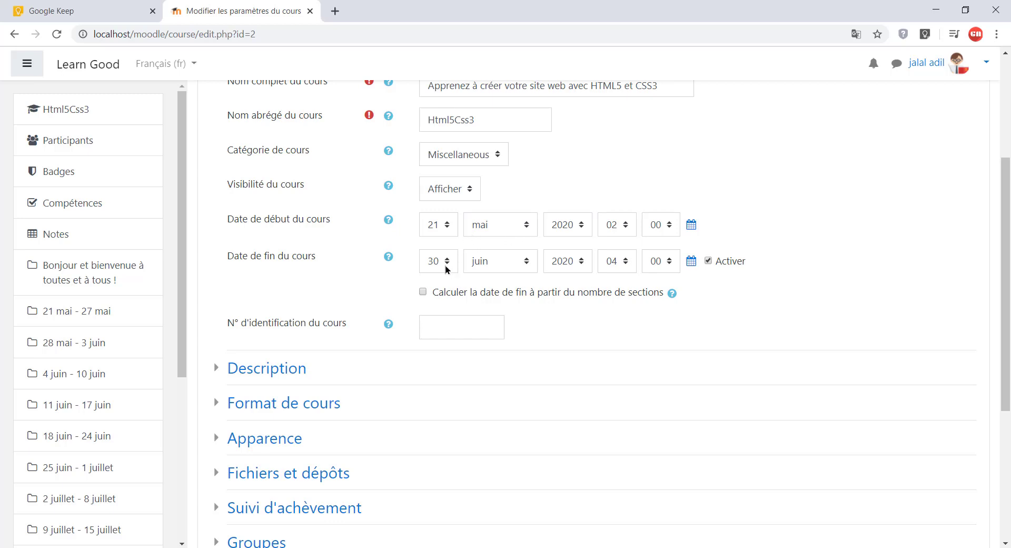
{"action": "left_click", "coordinate": [423, 292]}
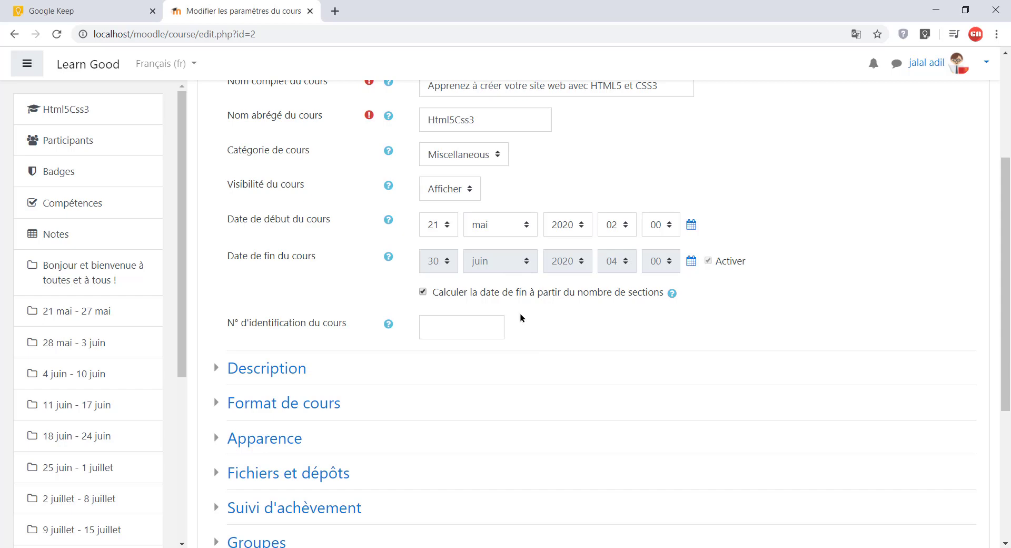
Collapse the Généraux section and expand Description to examine the Résumé du cours and Image de cours fields.
{"action": "scroll", "coordinate": [515, 322], "scroll_direction": "down", "scroll_amount": 1}
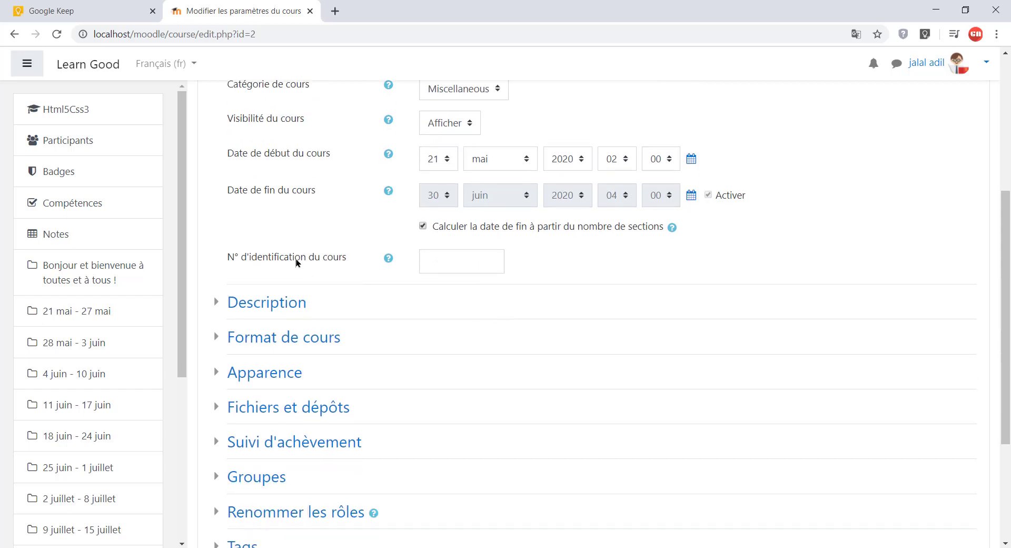
{"action": "scroll", "coordinate": [280, 297], "scroll_direction": "up", "scroll_amount": 3}
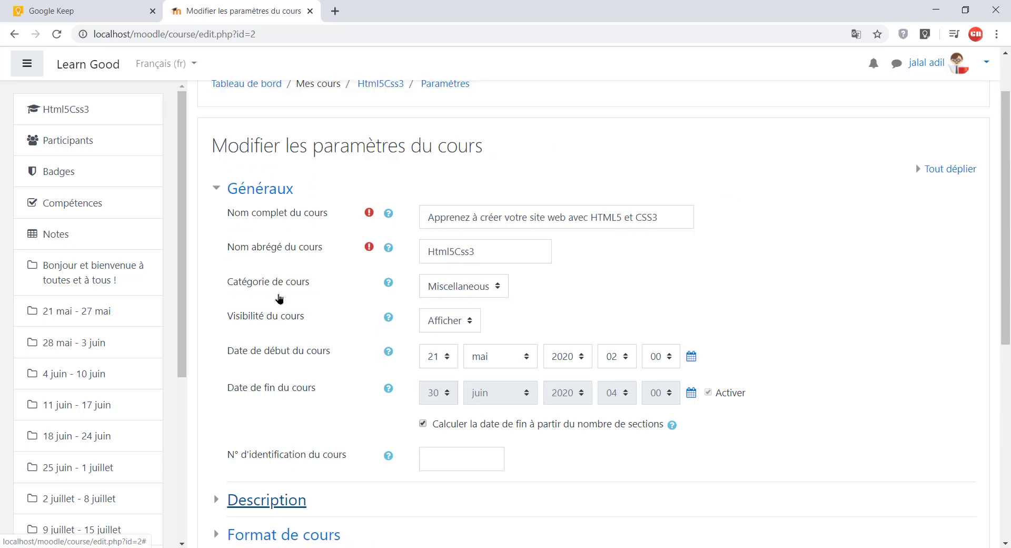
{"action": "left_click", "coordinate": [217, 190]}
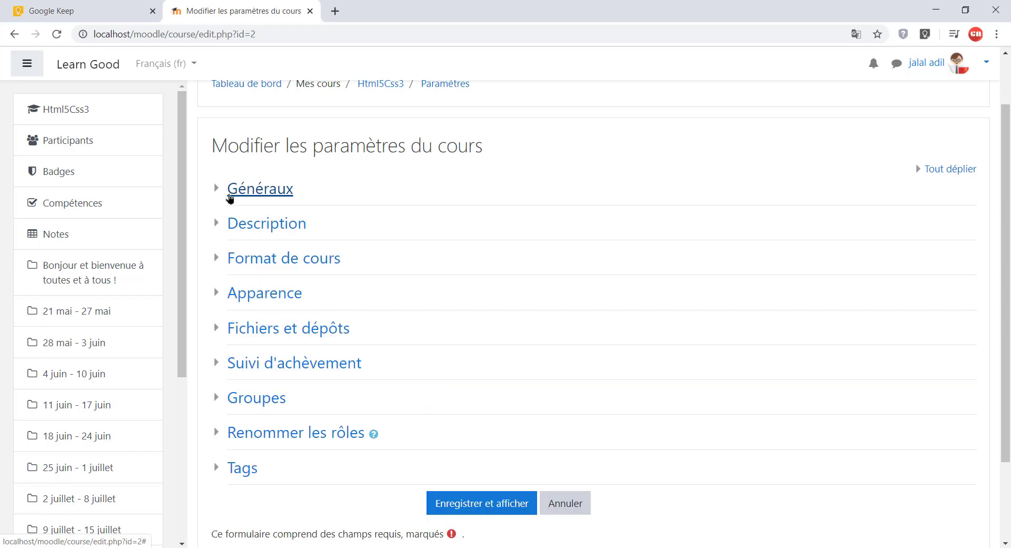
{"action": "left_click", "coordinate": [218, 223]}
{"action": "scroll", "coordinate": [463, 285], "scroll_direction": "down", "scroll_amount": 1}
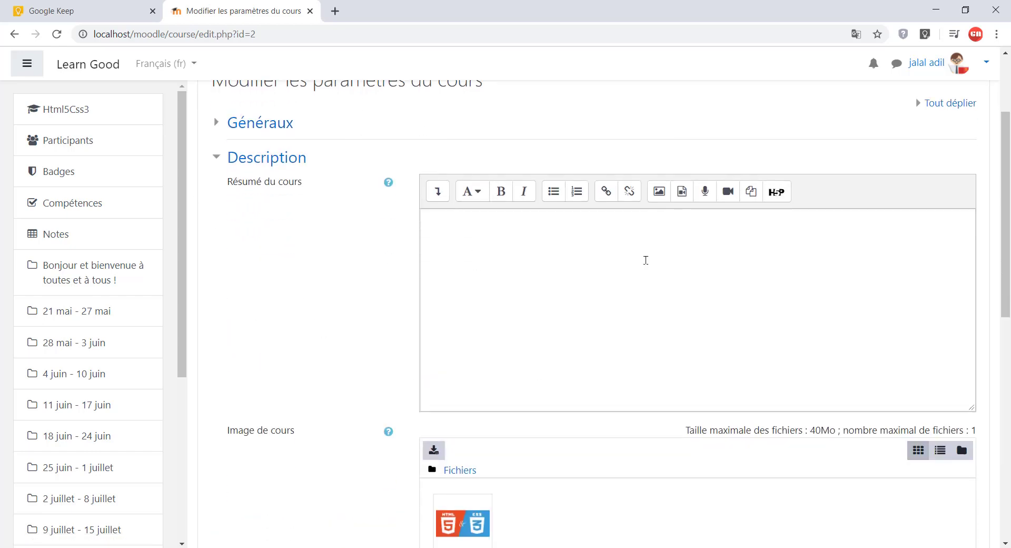
{"action": "left_click", "coordinate": [508, 240]}
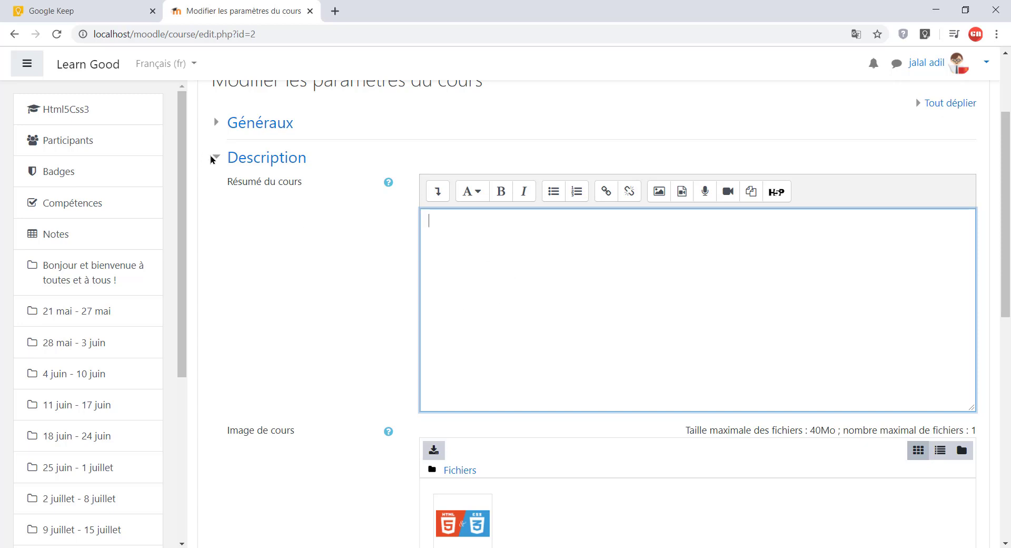
{"action": "scroll", "coordinate": [343, 229], "scroll_direction": "down", "scroll_amount": 2}
{"action": "scroll", "coordinate": [343, 229], "scroll_direction": "down", "scroll_amount": 3}
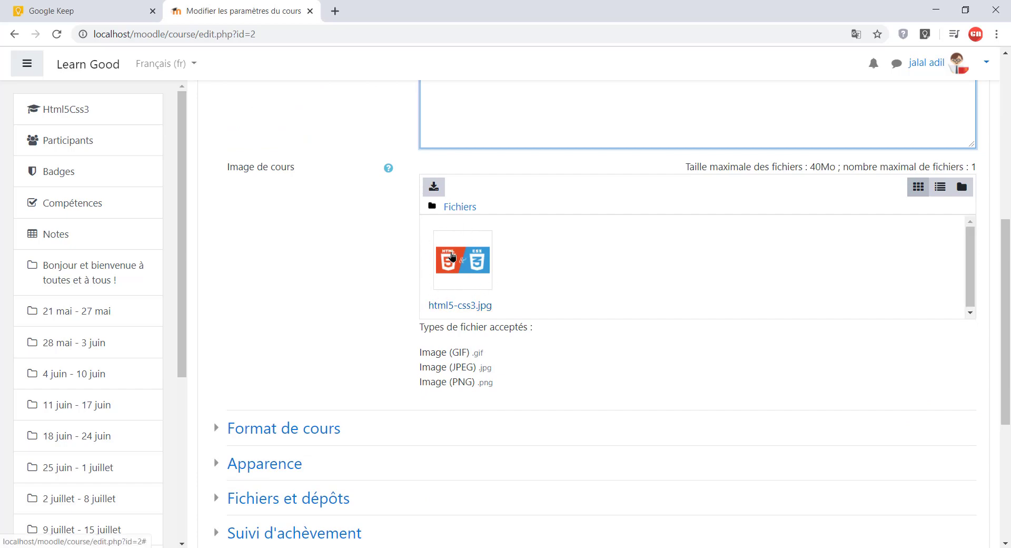
Collapse the Description section, expand Format de cours and open the help text for Format.
{"action": "scroll", "coordinate": [230, 243], "scroll_direction": "up", "scroll_amount": 7}
{"action": "left_click", "coordinate": [217, 289]}
{"action": "scroll", "coordinate": [421, 291], "scroll_direction": "down", "scroll_amount": 2}
{"action": "left_click", "coordinate": [222, 195]}
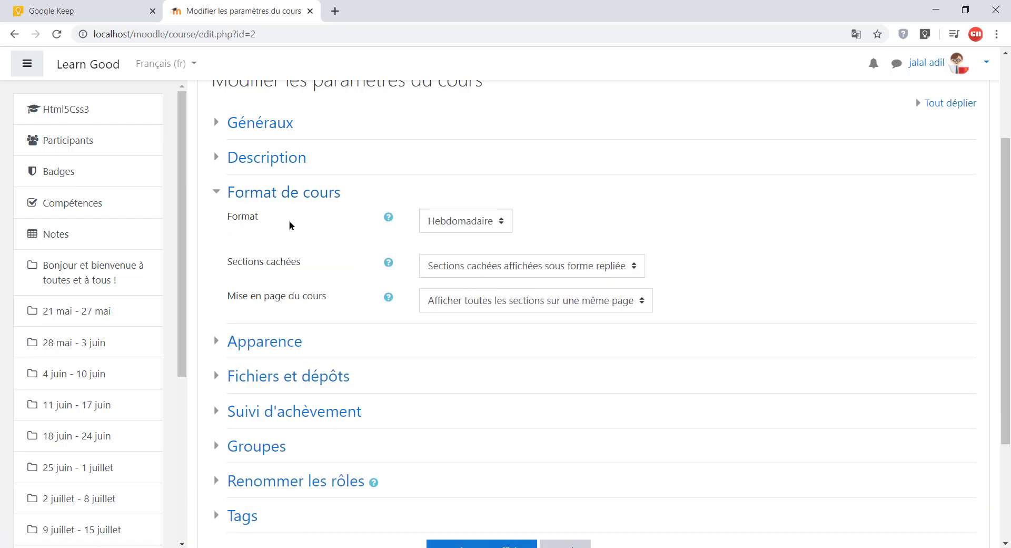
{"action": "double_click", "coordinate": [245, 217]}
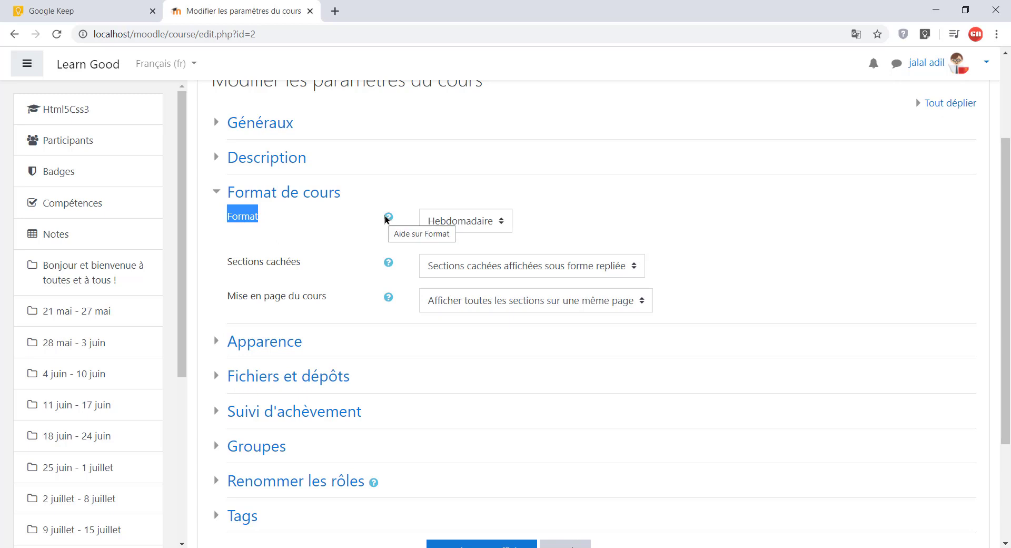
{"action": "left_click", "coordinate": [387, 218]}
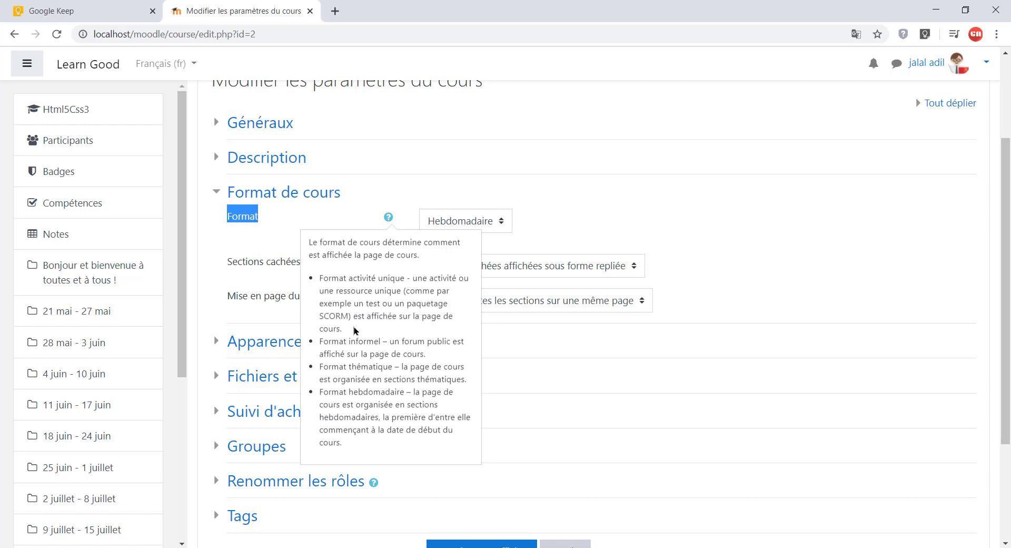
Review the available course formats in the Format setting alongside their descriptions in its help text.
{"action": "left_click", "coordinate": [498, 228]}
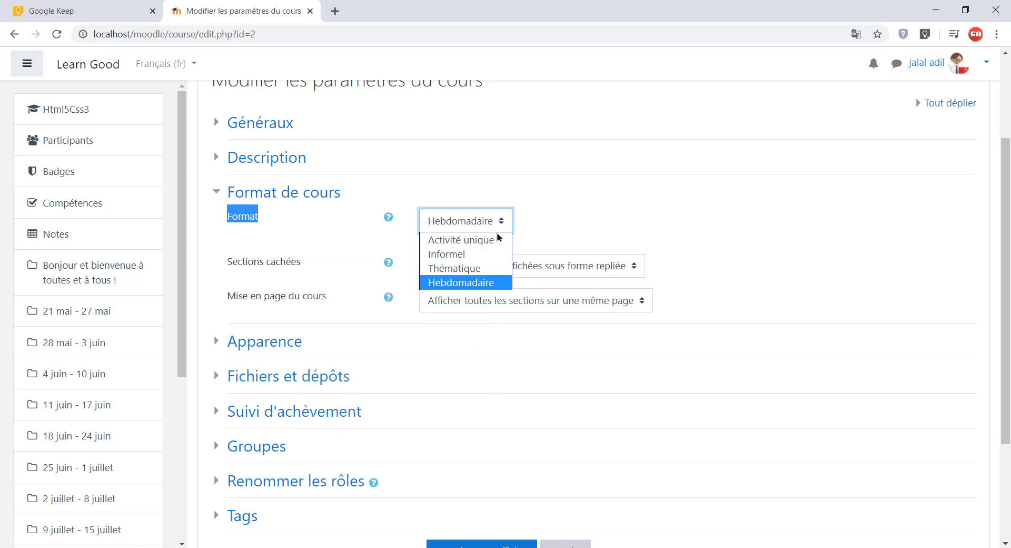
{"action": "left_click", "coordinate": [605, 242]}
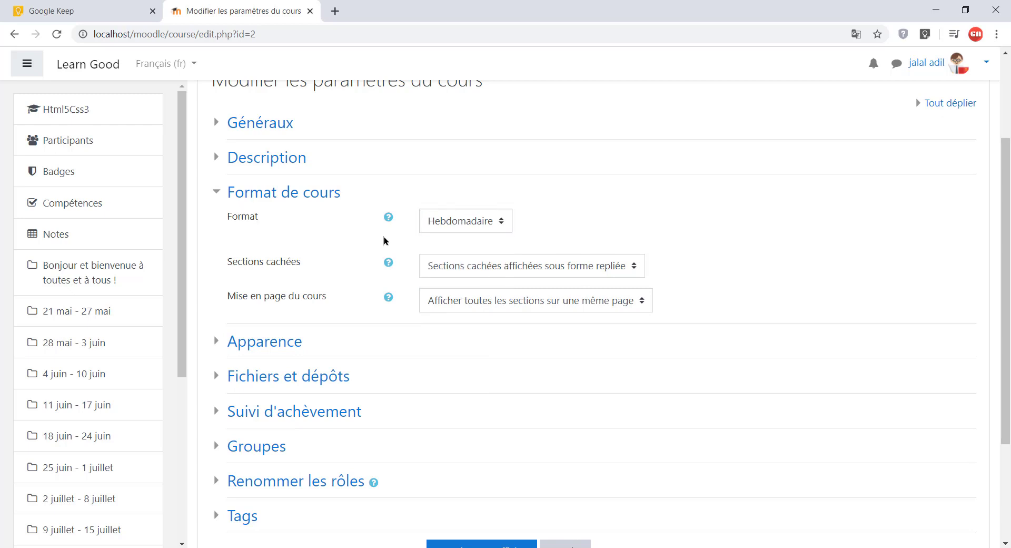
{"action": "left_click", "coordinate": [388, 217]}
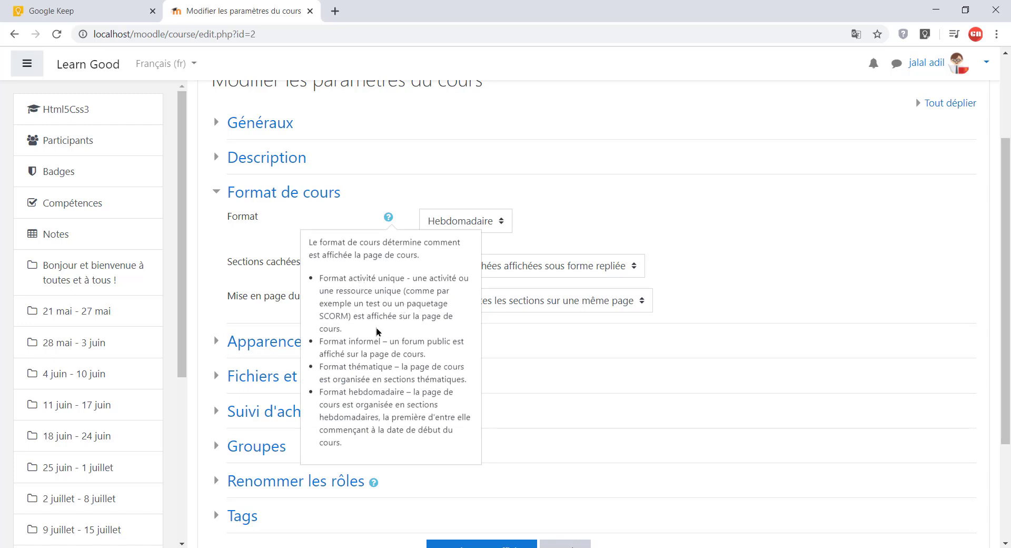
{"action": "left_click", "coordinate": [456, 222]}
{"action": "left_click", "coordinate": [396, 223]}
{"action": "left_click", "coordinate": [389, 218]}
{"action": "left_click", "coordinate": [574, 244]}
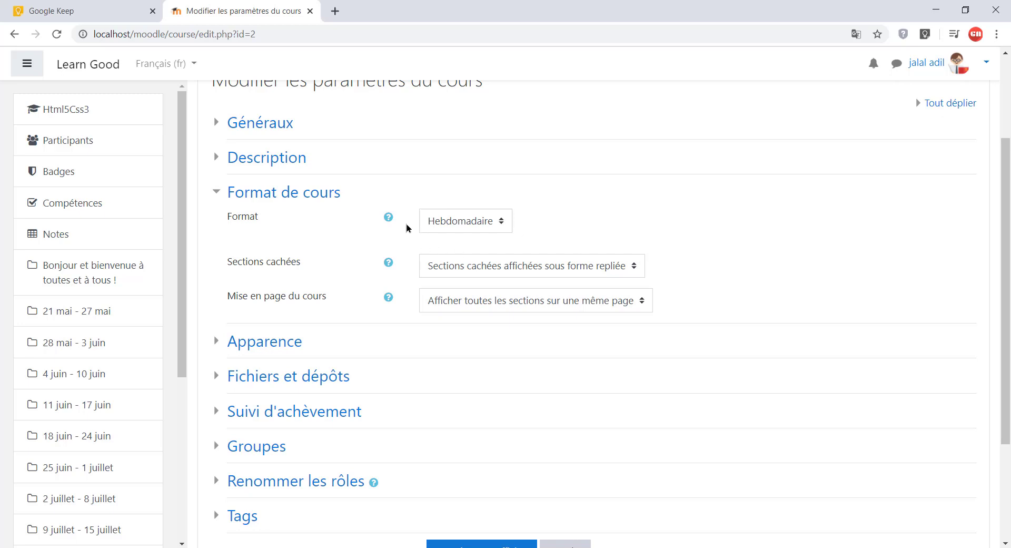
Try the Thématique course format, check the reloaded settings and reread the Format help.
{"action": "left_click", "coordinate": [427, 223]}
{"action": "left_click", "coordinate": [389, 217]}
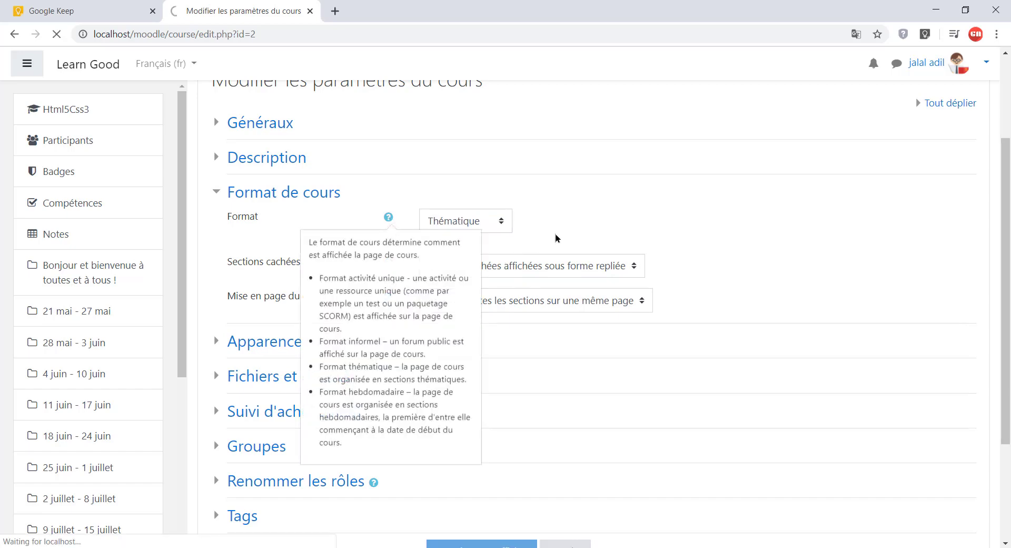
{"action": "scroll", "coordinate": [454, 260], "scroll_direction": "up", "scroll_amount": 5}
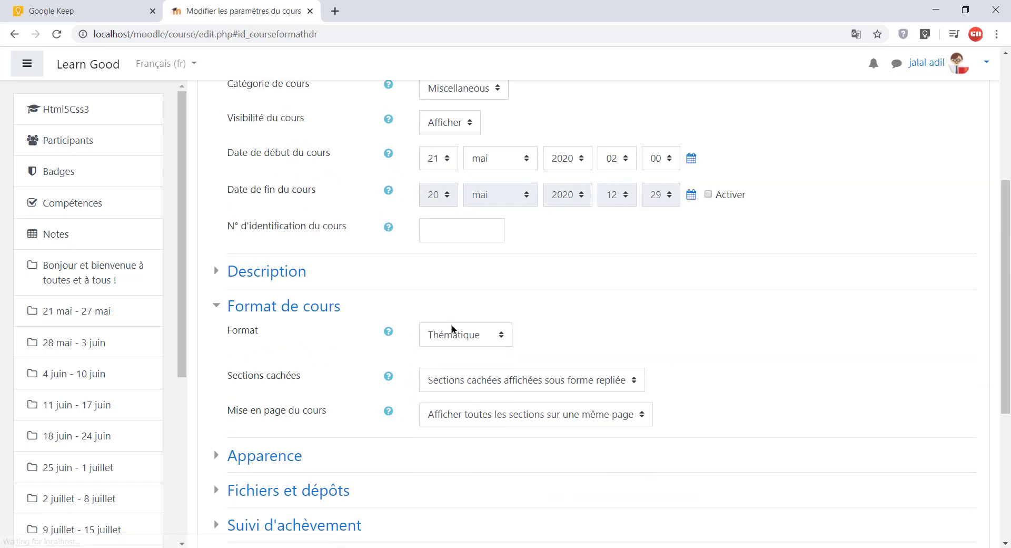
{"action": "scroll", "coordinate": [475, 381], "scroll_direction": "down", "scroll_amount": 3}
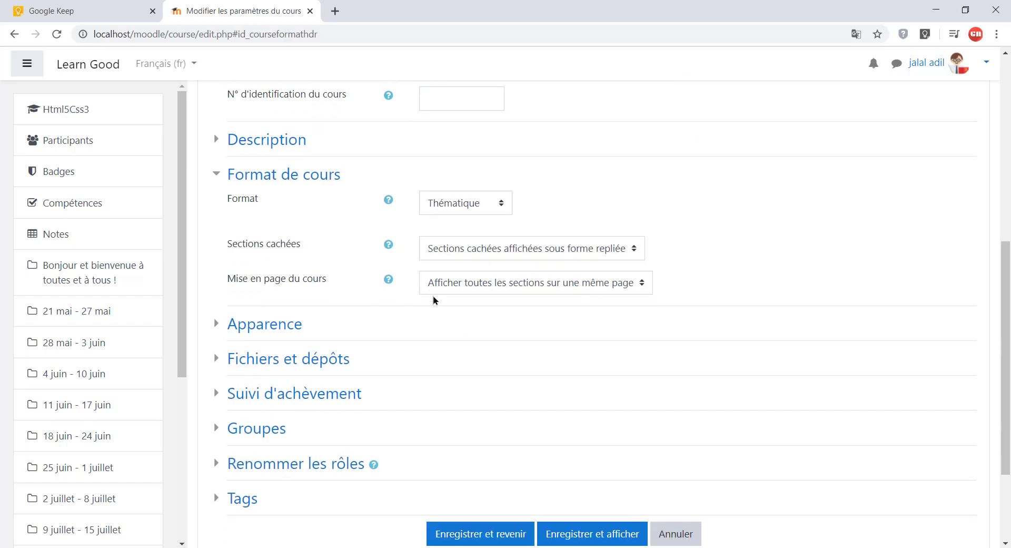
{"action": "left_click", "coordinate": [389, 199]}
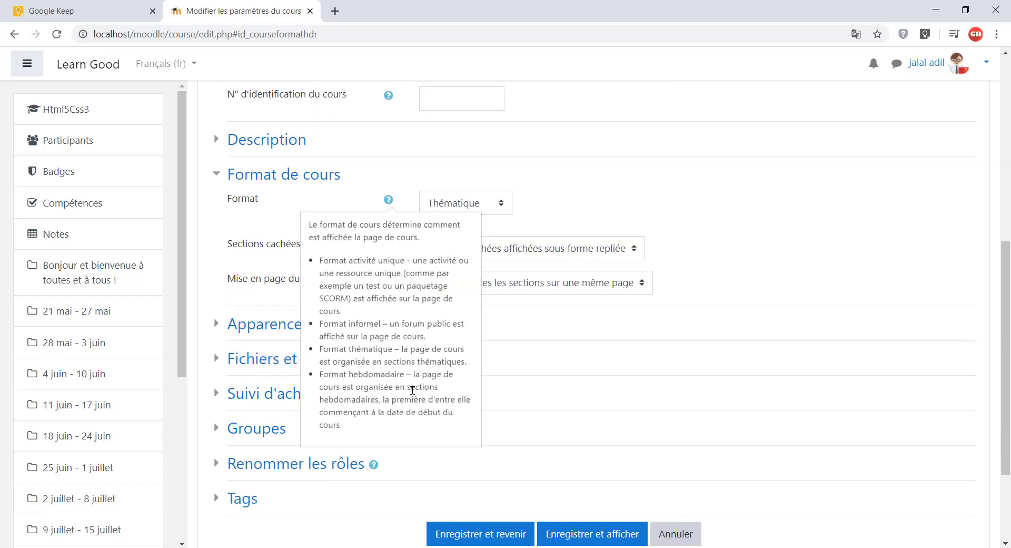
{"action": "left_click", "coordinate": [562, 173]}
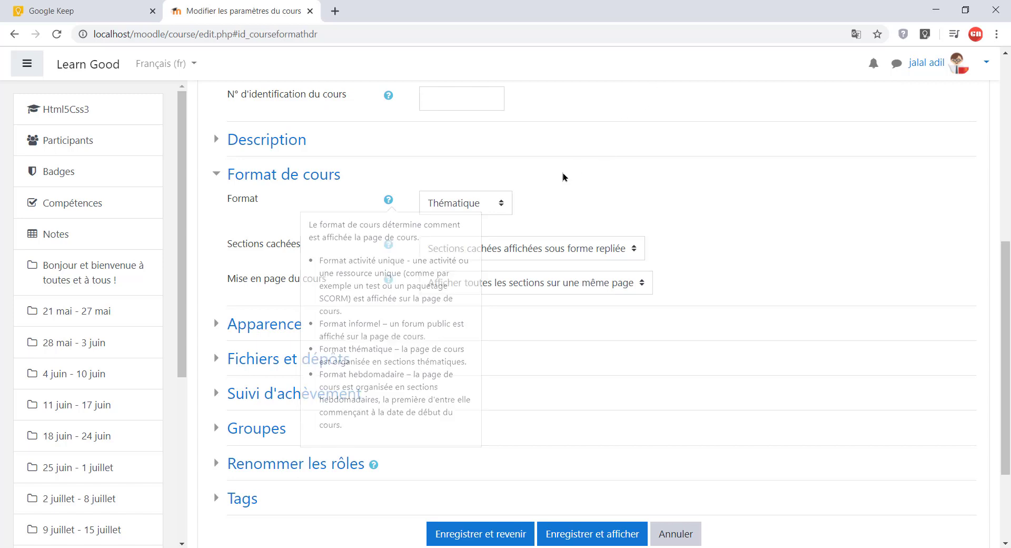
Set the course format back to Hebdomadaire.
{"action": "left_click", "coordinate": [496, 208]}
{"action": "left_click", "coordinate": [496, 209]}
{"action": "left_click", "coordinate": [496, 209]}
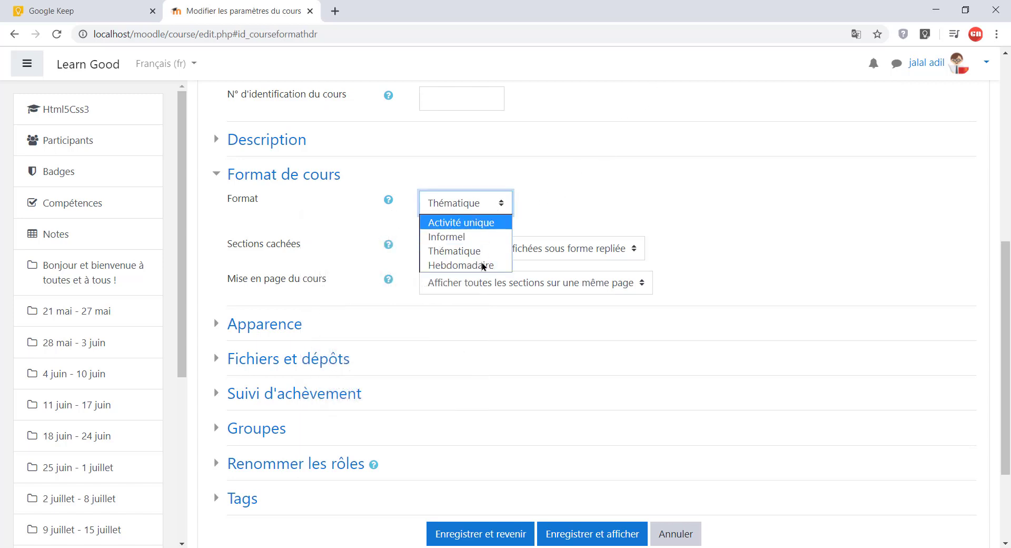
{"action": "left_click", "coordinate": [487, 266]}
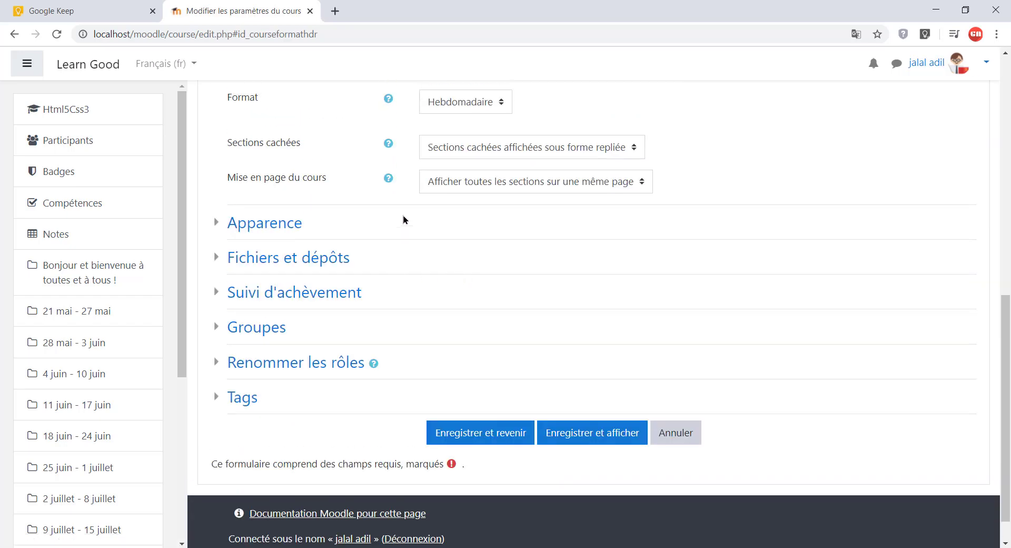
Consult the Format help once more and set the course format to Thématique.
{"action": "left_click", "coordinate": [389, 282]}
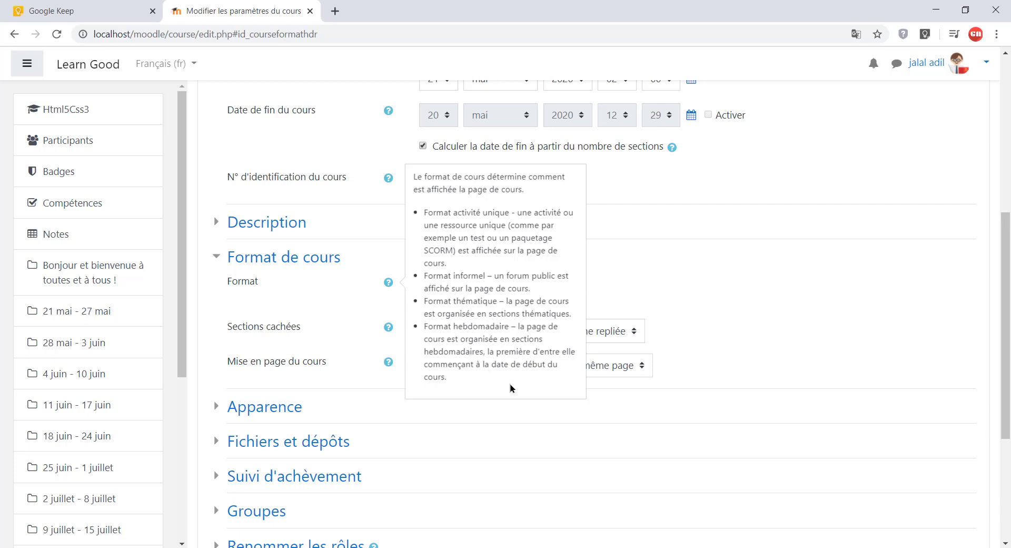
{"action": "left_click", "coordinate": [636, 277]}
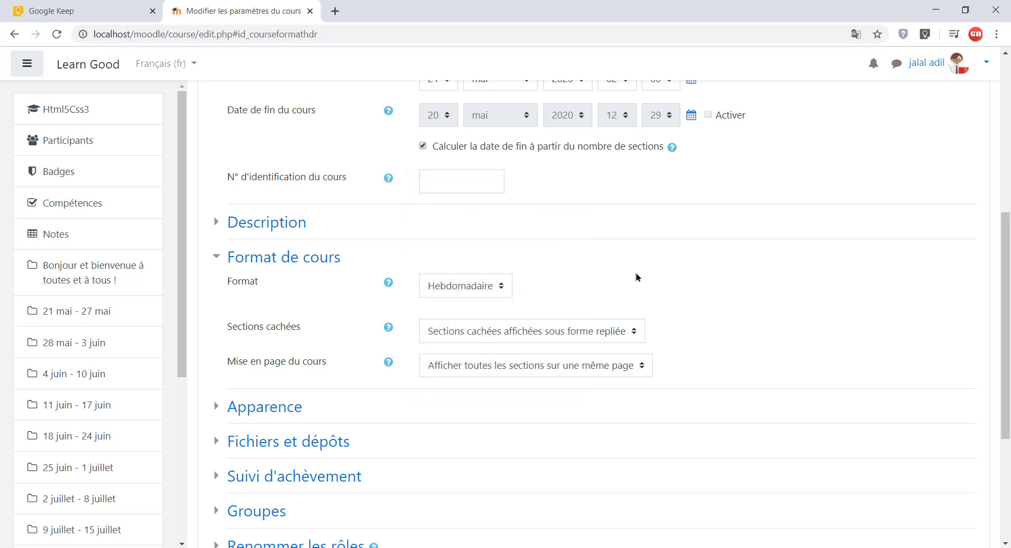
{"action": "left_click", "coordinate": [467, 286]}
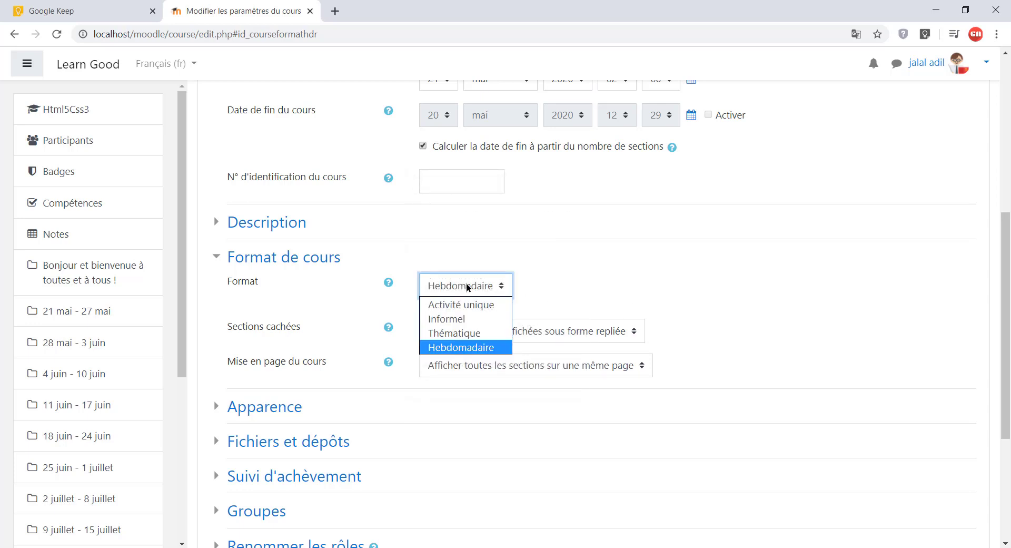
{"action": "left_click", "coordinate": [477, 337]}
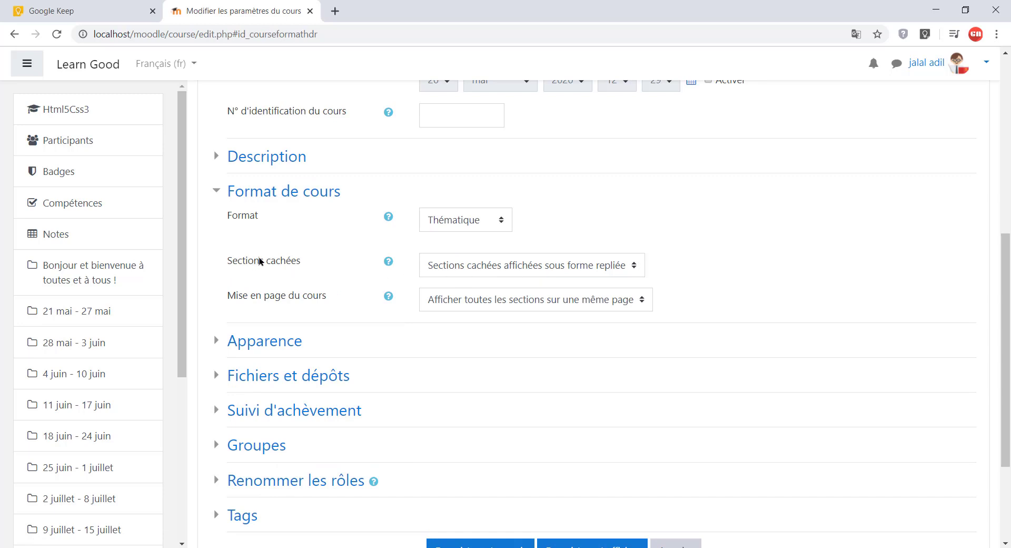
Read the Sections cachées help and review its options, keeping Sections cachées affichées sous forme repliée.
{"action": "left_click", "coordinate": [389, 263]}
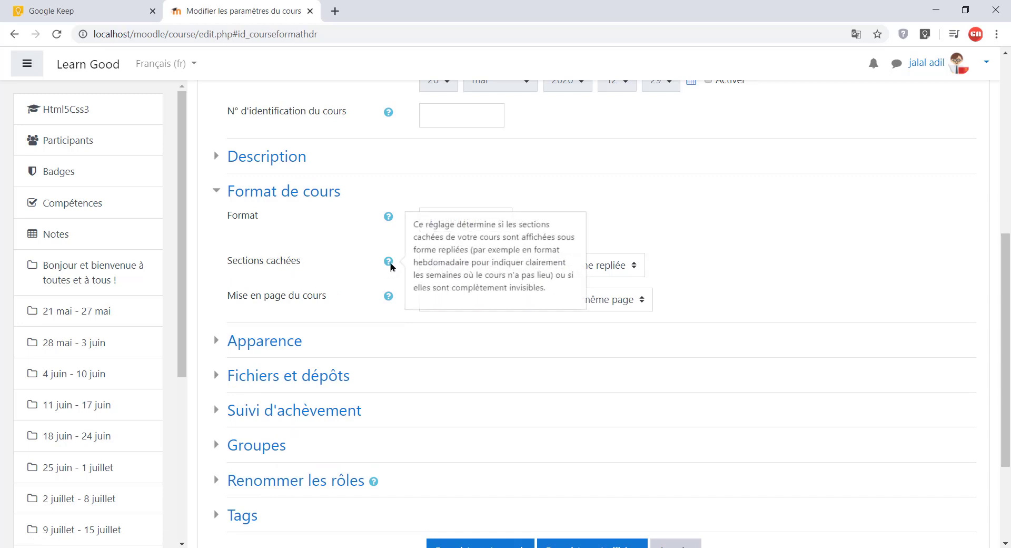
{"action": "left_click", "coordinate": [372, 272]}
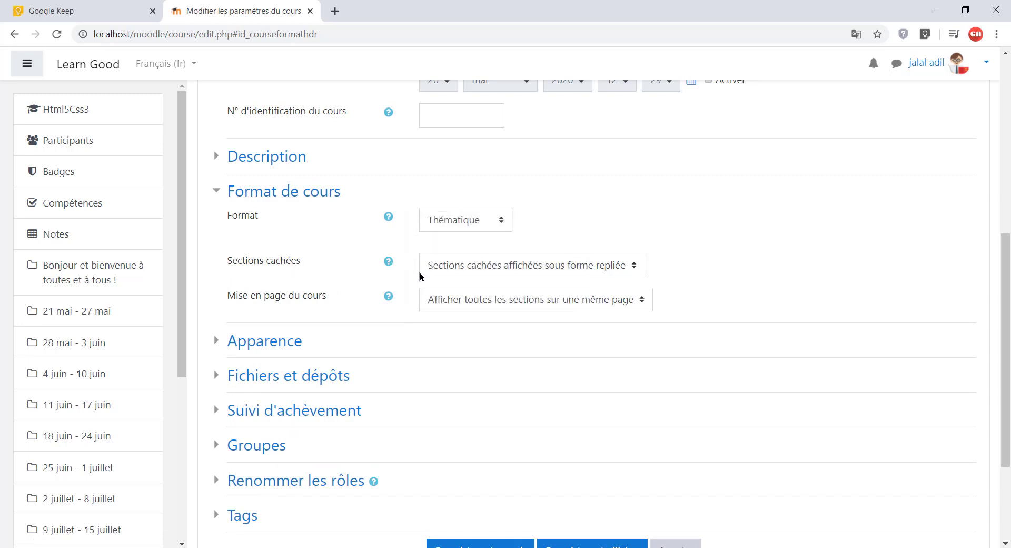
{"action": "left_click", "coordinate": [448, 274]}
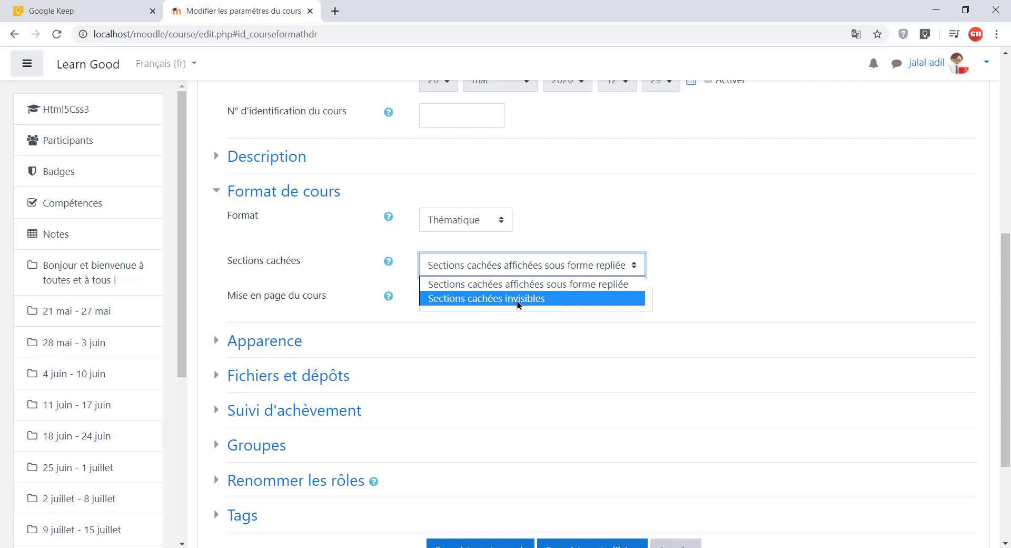
{"action": "left_click", "coordinate": [580, 284]}
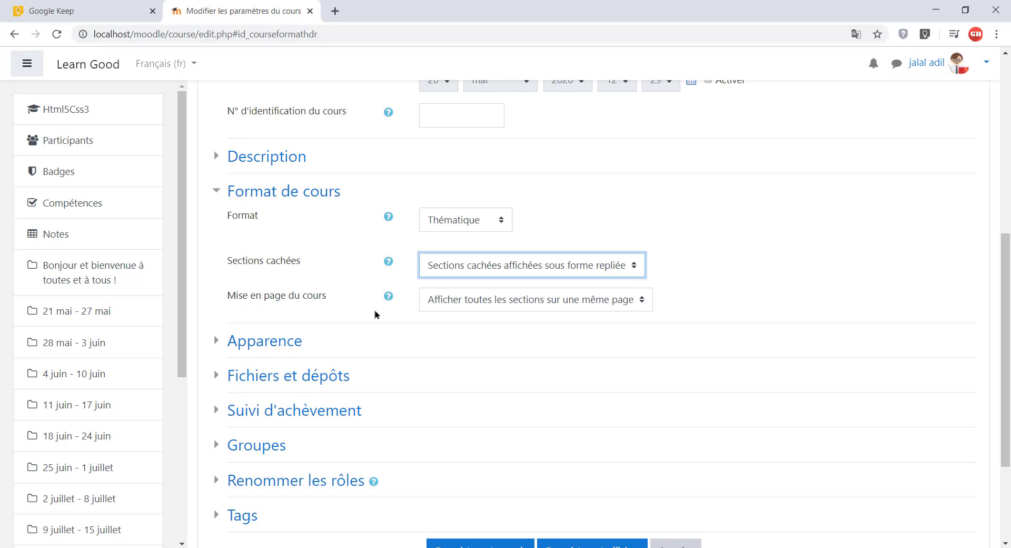
Review the Mise en page du cours options, keeping Afficher toutes les sections sur une même page.
{"action": "left_click", "coordinate": [553, 306]}
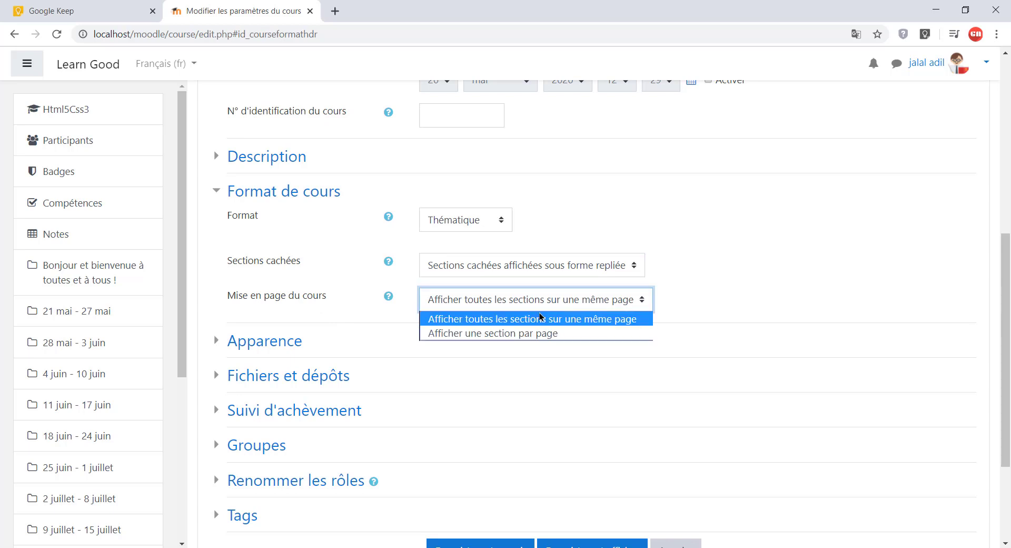
{"action": "left_click", "coordinate": [677, 308]}
{"action": "left_click", "coordinate": [677, 309]}
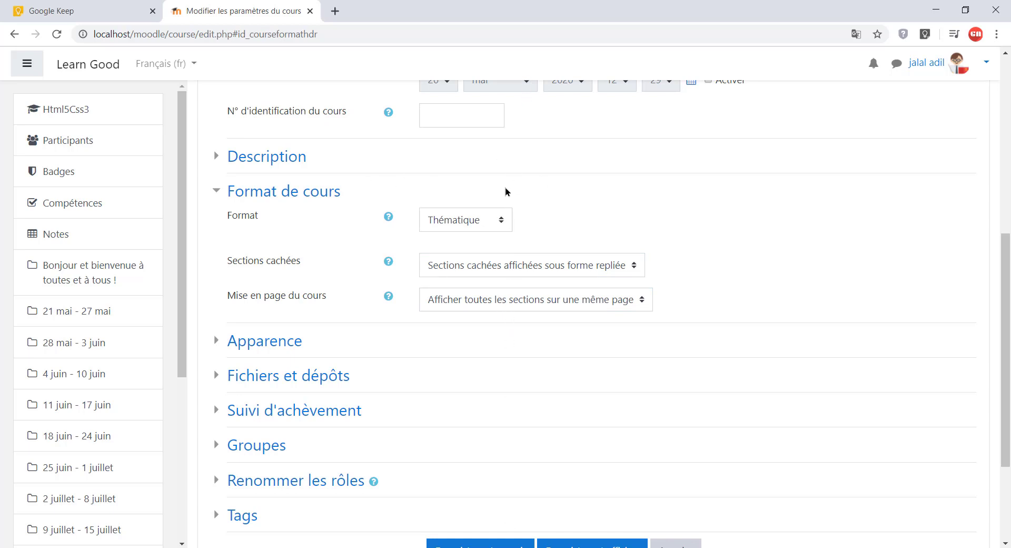
{"action": "left_click", "coordinate": [552, 309]}
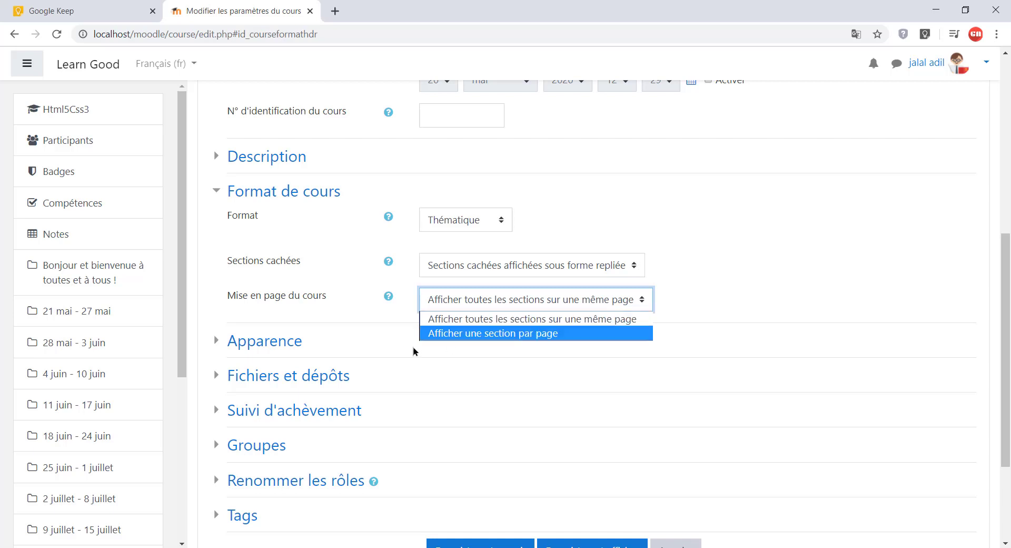
{"action": "left_click", "coordinate": [761, 271]}
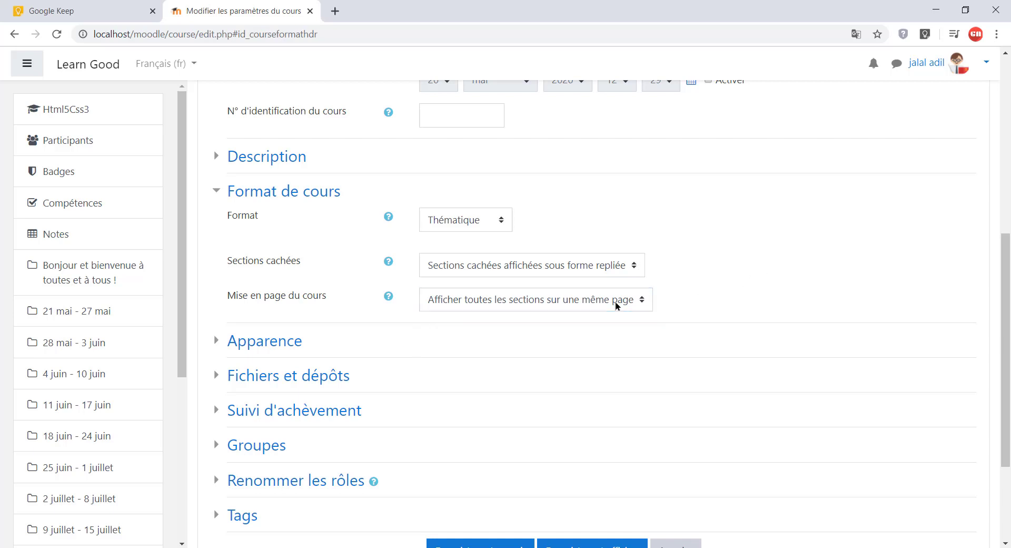
Collapse the Format de cours section and expand the Apparence section.
{"action": "left_click", "coordinate": [216, 194]}
{"action": "left_click", "coordinate": [235, 233]}
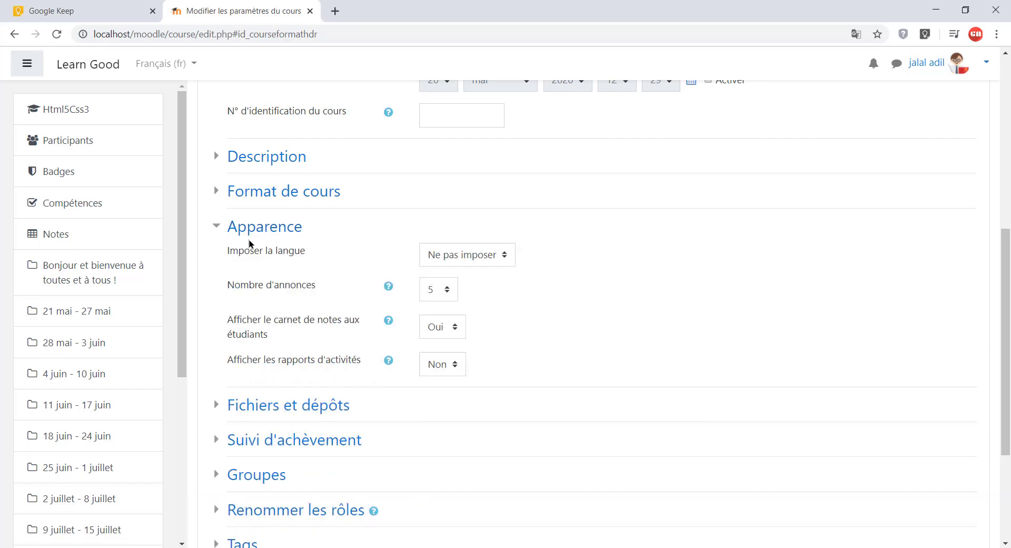
{"action": "left_click", "coordinate": [228, 231]}
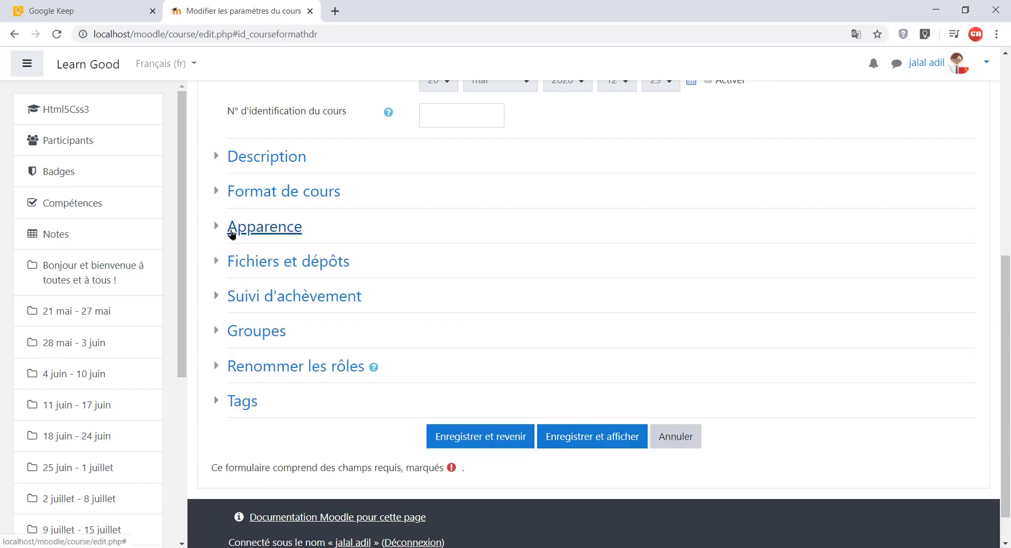
{"action": "left_click", "coordinate": [235, 232]}
{"action": "left_click", "coordinate": [264, 228]}
{"action": "left_click", "coordinate": [216, 195]}
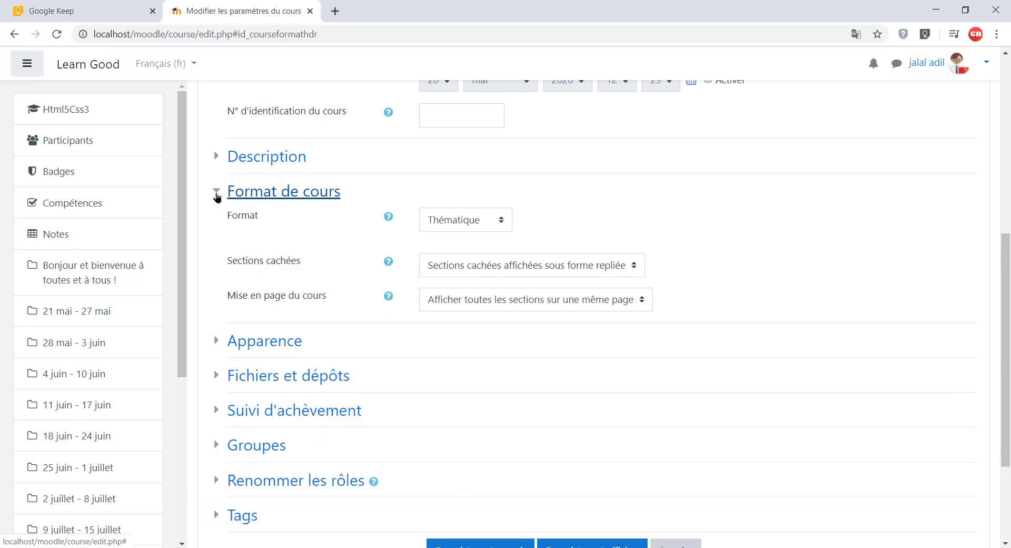
{"action": "left_click", "coordinate": [217, 196]}
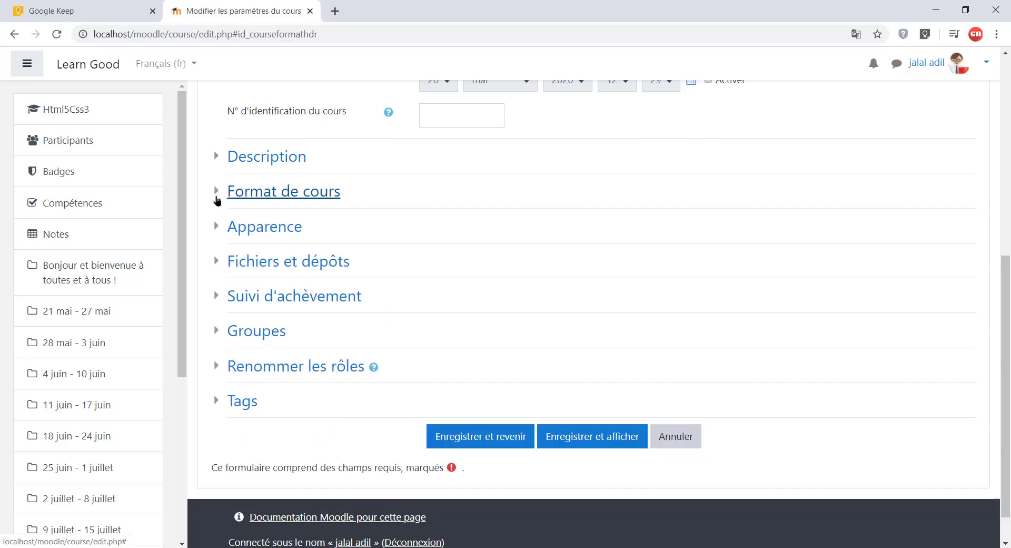
{"action": "left_click", "coordinate": [216, 227]}
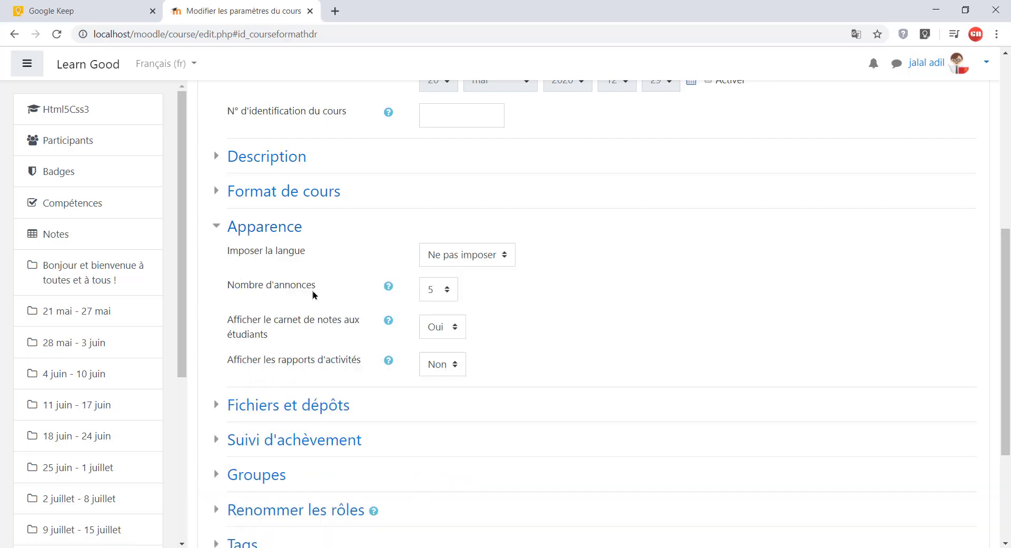
{"action": "left_click", "coordinate": [218, 227]}
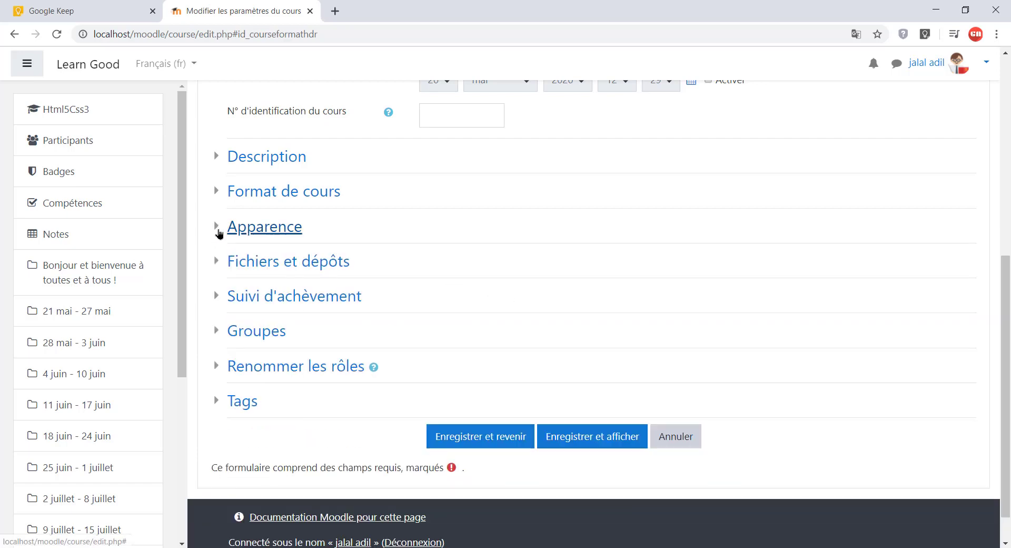
{"action": "left_click", "coordinate": [219, 261]}
{"action": "left_click", "coordinate": [219, 261]}
{"action": "left_click", "coordinate": [218, 227]}
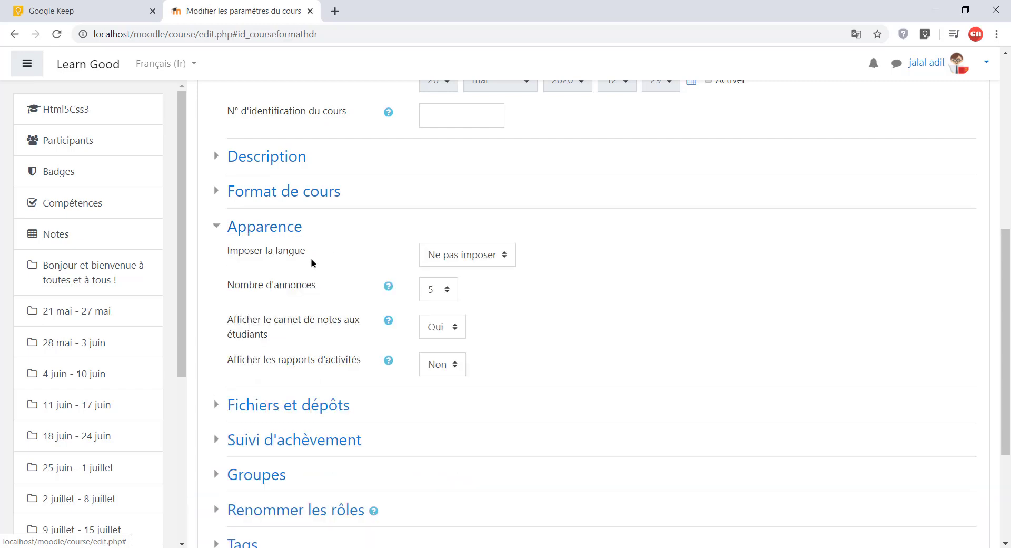
Review the Imposer la langue options and the browser's page translation choices, keeping Ne pas imposer.
{"action": "left_click", "coordinate": [463, 255]}
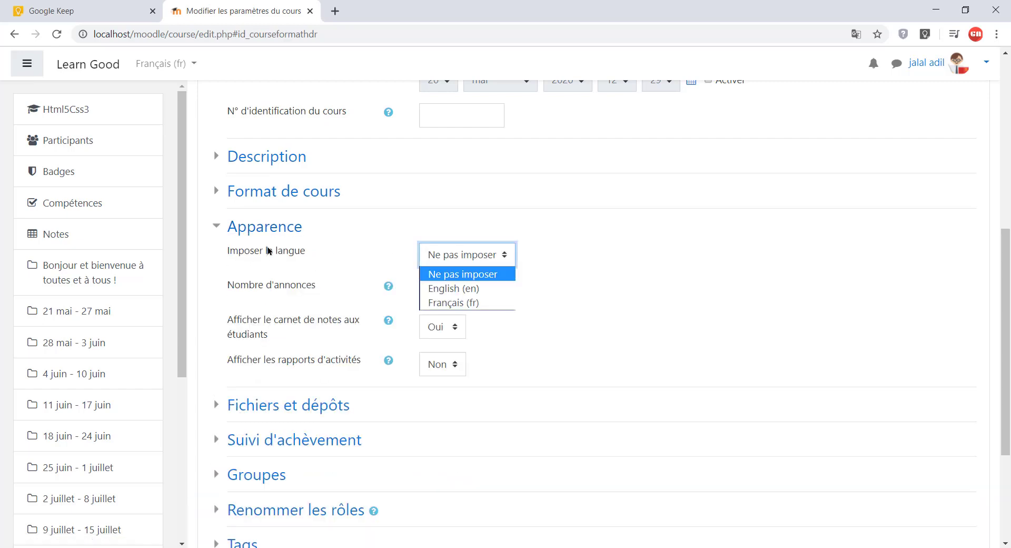
{"action": "left_click", "coordinate": [464, 256]}
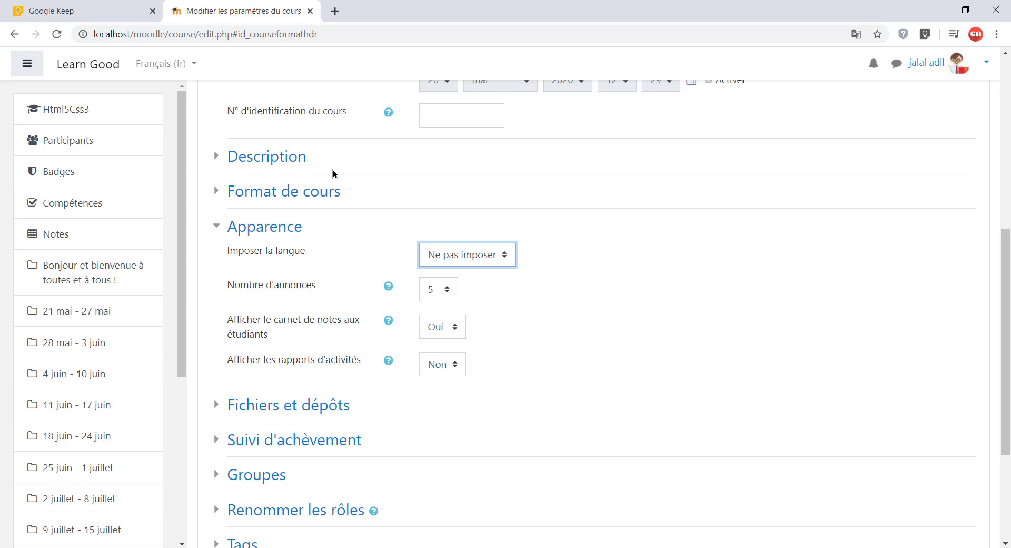
{"action": "left_click", "coordinate": [483, 258]}
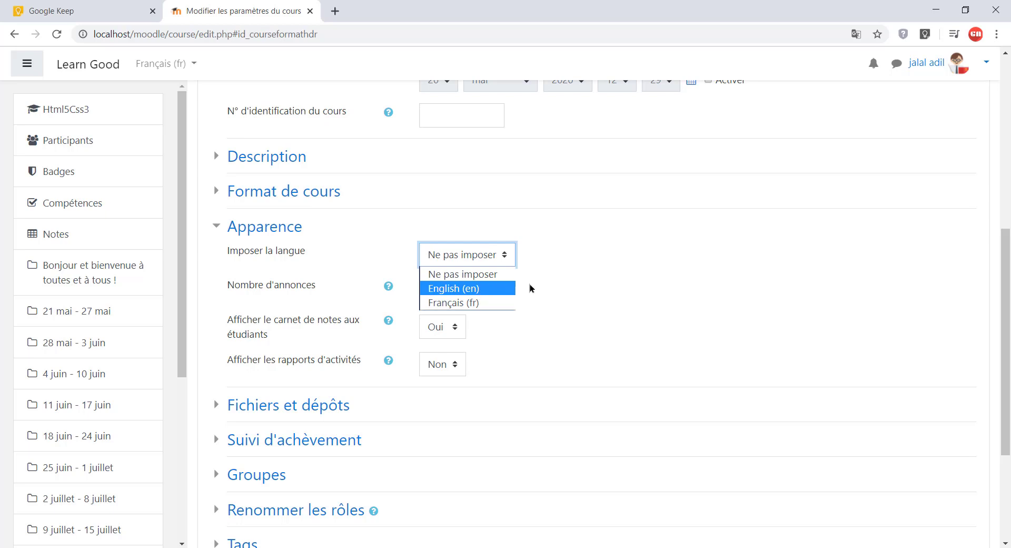
{"action": "left_click", "coordinate": [560, 284]}
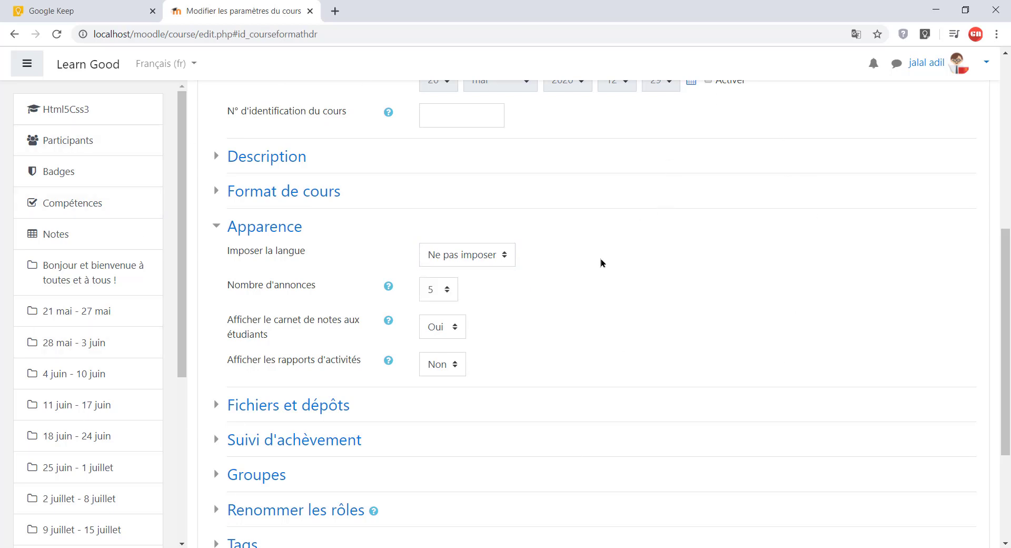
{"action": "left_click", "coordinate": [854, 36]}
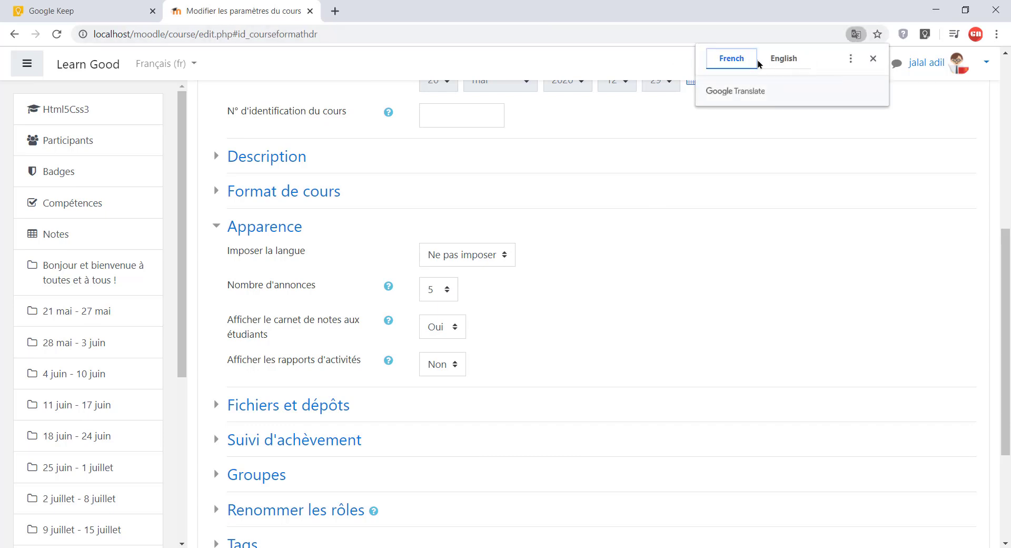
{"action": "left_click", "coordinate": [690, 277]}
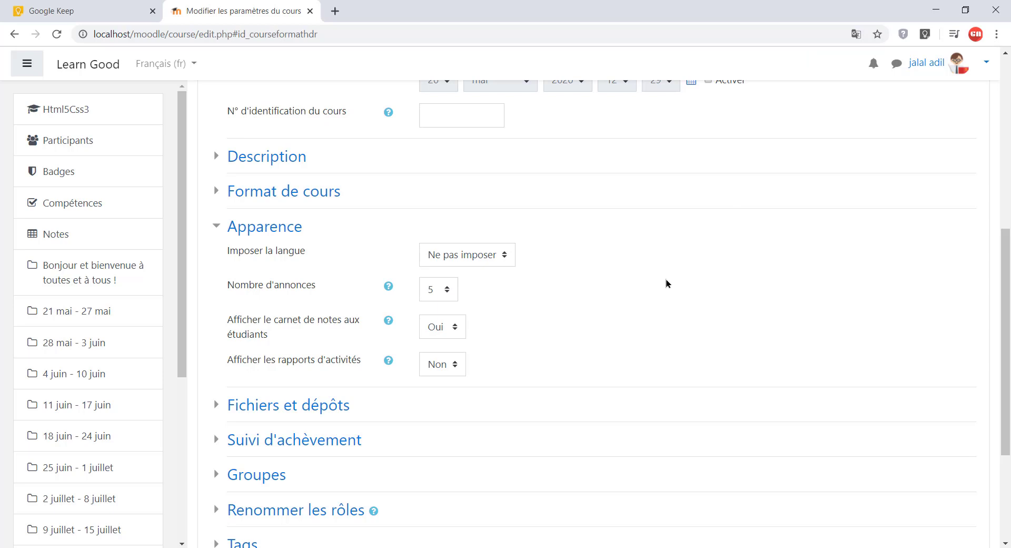
{"action": "left_click", "coordinate": [472, 259]}
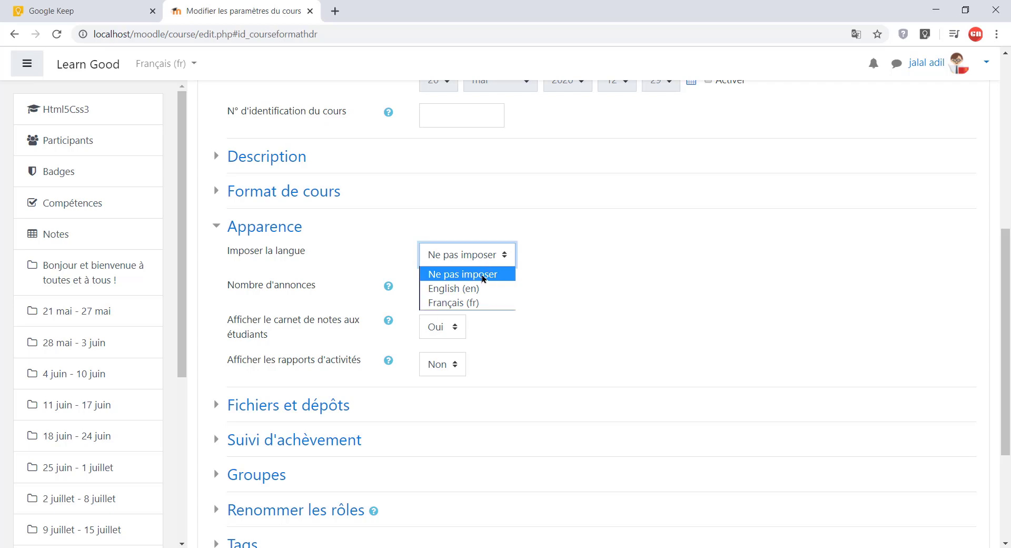
{"action": "left_click", "coordinate": [524, 280]}
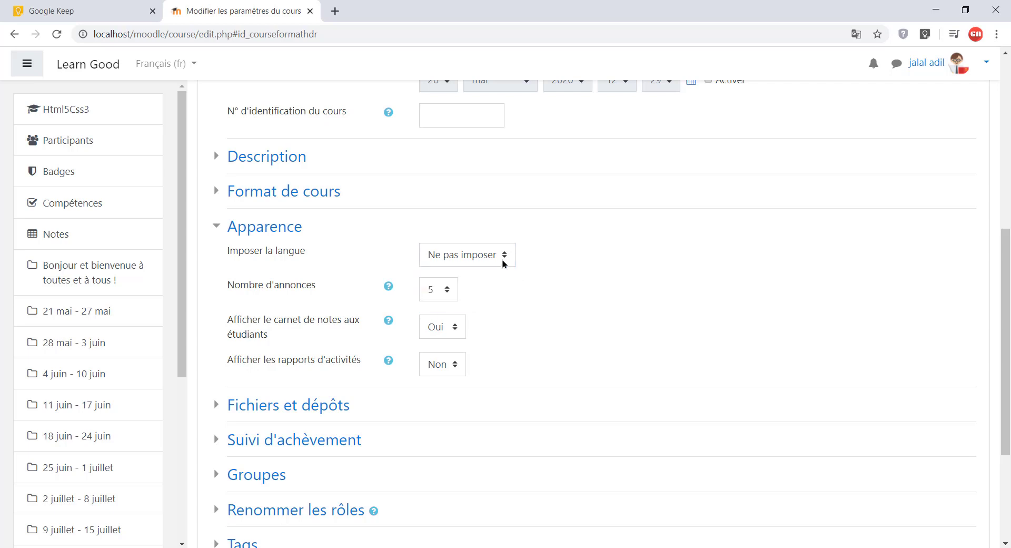
Collapse Apparence and briefly check the Fichiers et dépôts, Suivi d'achèvement and Groupes sections.
{"action": "left_click", "coordinate": [221, 232]}
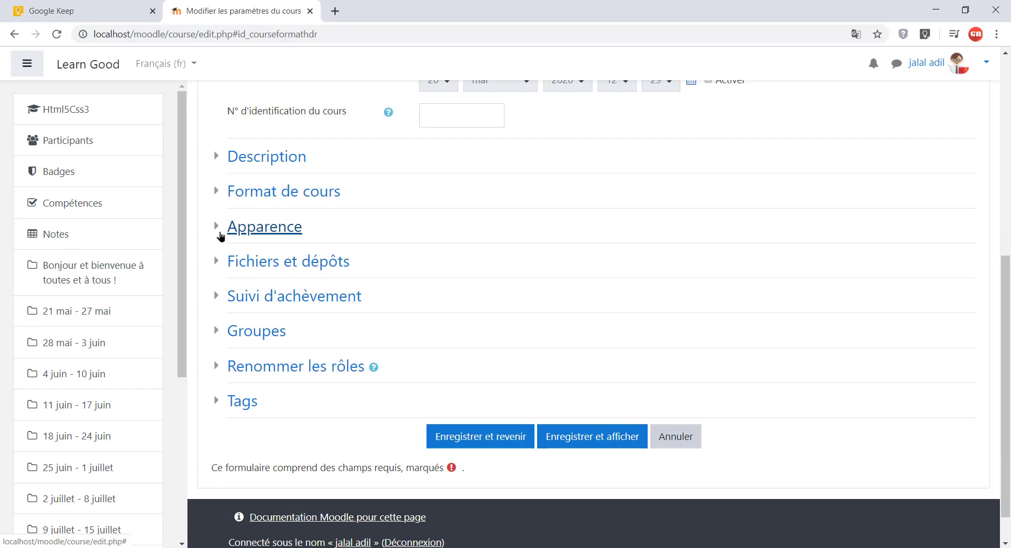
{"action": "left_click", "coordinate": [220, 261]}
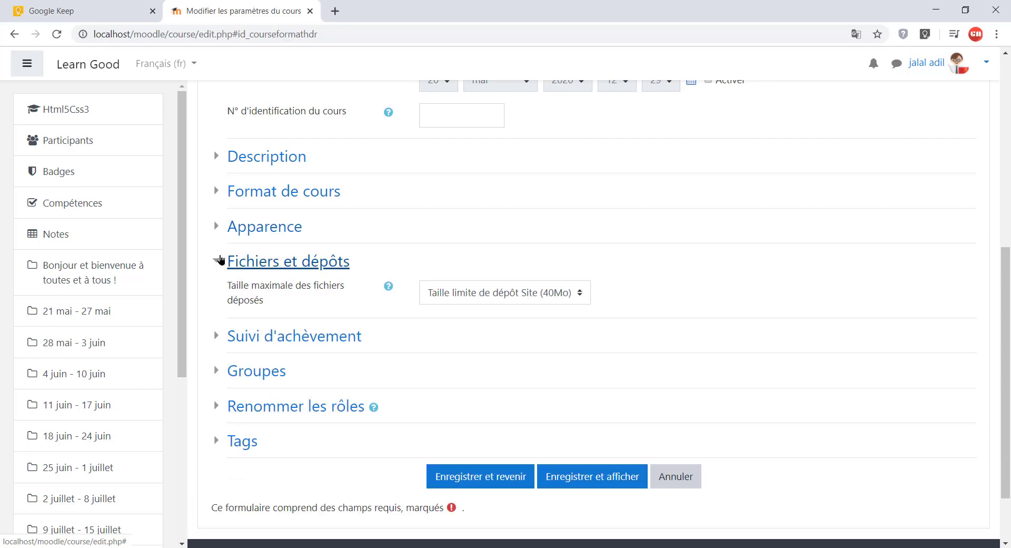
{"action": "left_click", "coordinate": [221, 260]}
{"action": "left_click", "coordinate": [218, 297]}
{"action": "left_click", "coordinate": [218, 296]}
{"action": "left_click", "coordinate": [214, 332]}
{"action": "left_click", "coordinate": [214, 332]}
Expand Renommer les rôles and read through the role labels from Gestionnaire to Étudiant.
{"action": "left_click", "coordinate": [216, 366]}
{"action": "left_click", "coordinate": [217, 366]}
{"action": "left_click", "coordinate": [216, 366]}
{"action": "scroll", "coordinate": [463, 330], "scroll_direction": "down", "scroll_amount": 5}
{"action": "scroll", "coordinate": [463, 322], "scroll_direction": "up", "scroll_amount": 1}
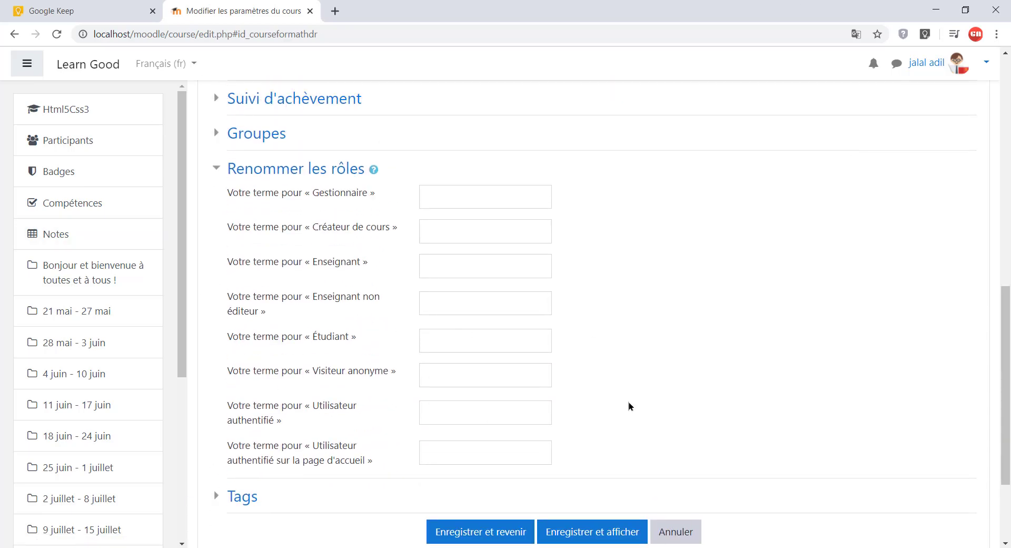
{"action": "scroll", "coordinate": [694, 286], "scroll_direction": "up", "scroll_amount": 10}
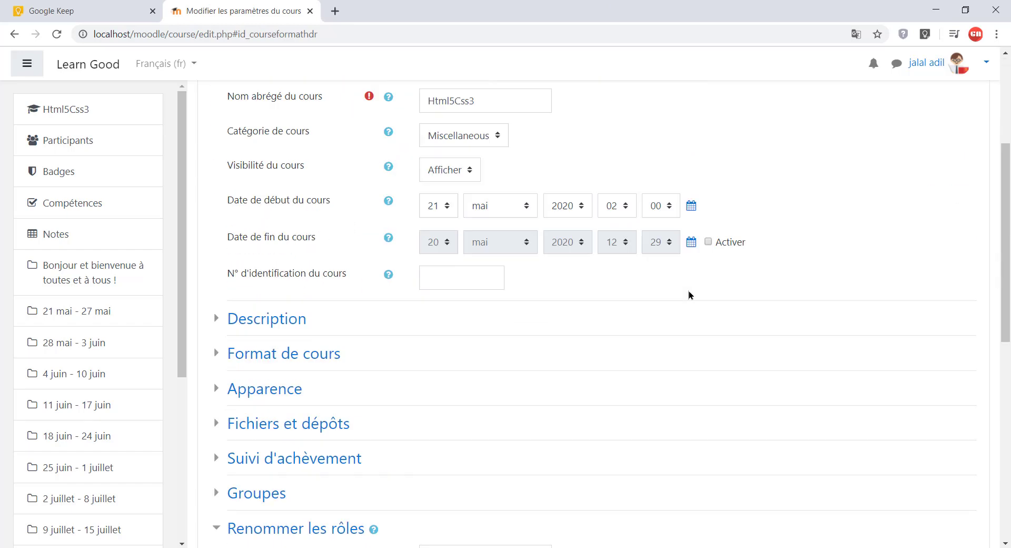
{"action": "scroll", "coordinate": [685, 291], "scroll_direction": "down", "scroll_amount": 11}
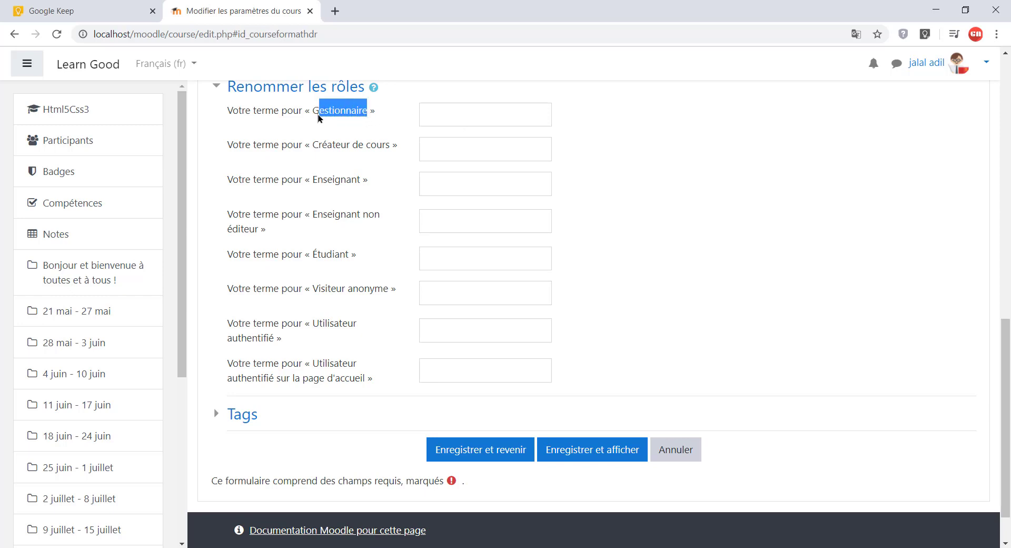
{"action": "left_click", "coordinate": [375, 151]}
{"action": "left_click", "coordinate": [348, 181]}
{"action": "left_click_drag", "start_coordinate": [375, 214], "coordinate": [343, 214]}
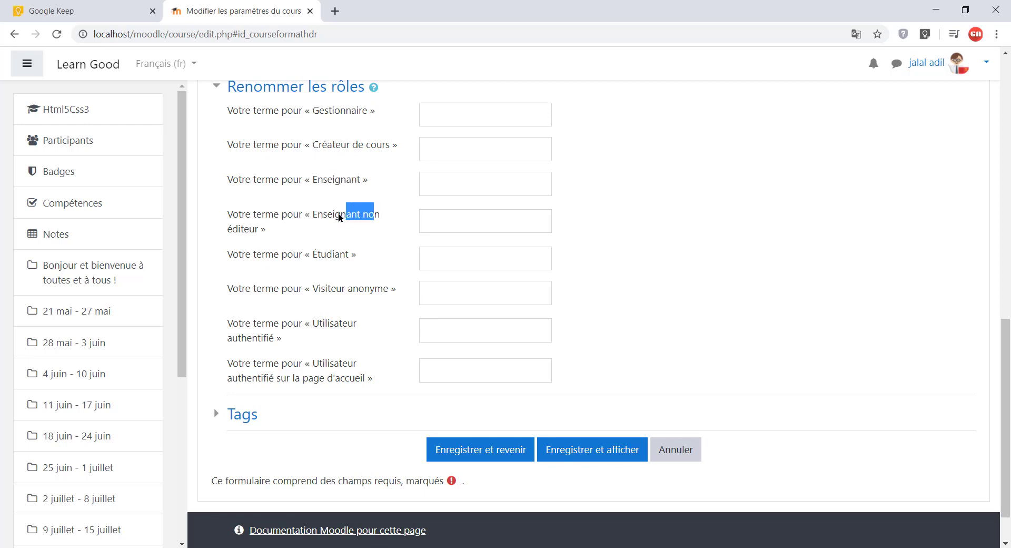
{"action": "left_click_drag", "start_coordinate": [348, 255], "coordinate": [326, 254]}
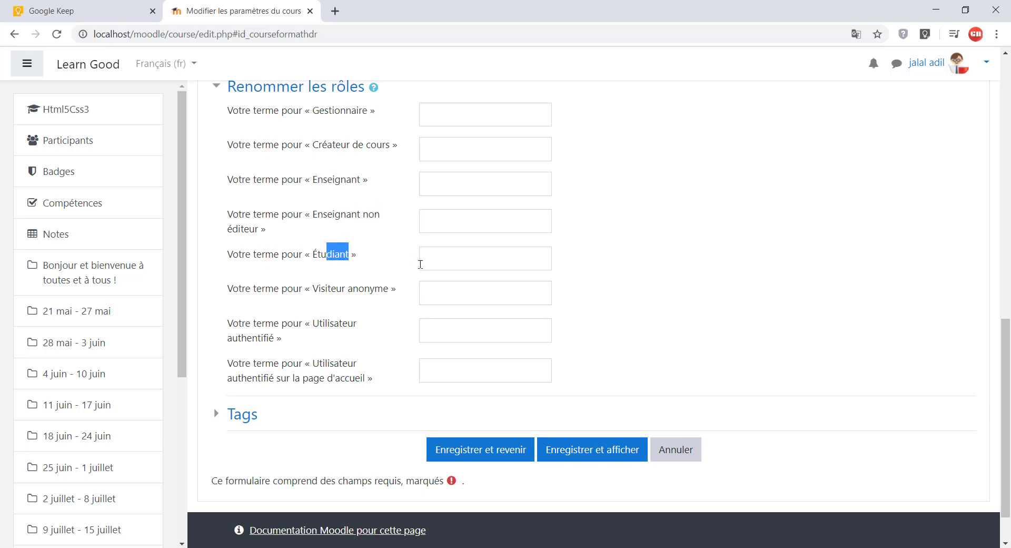
{"action": "left_click", "coordinate": [362, 259]}
Try Student as the custom term for Étudiant and Prof as the term for Enseignant.
{"action": "left_click", "coordinate": [338, 254]}
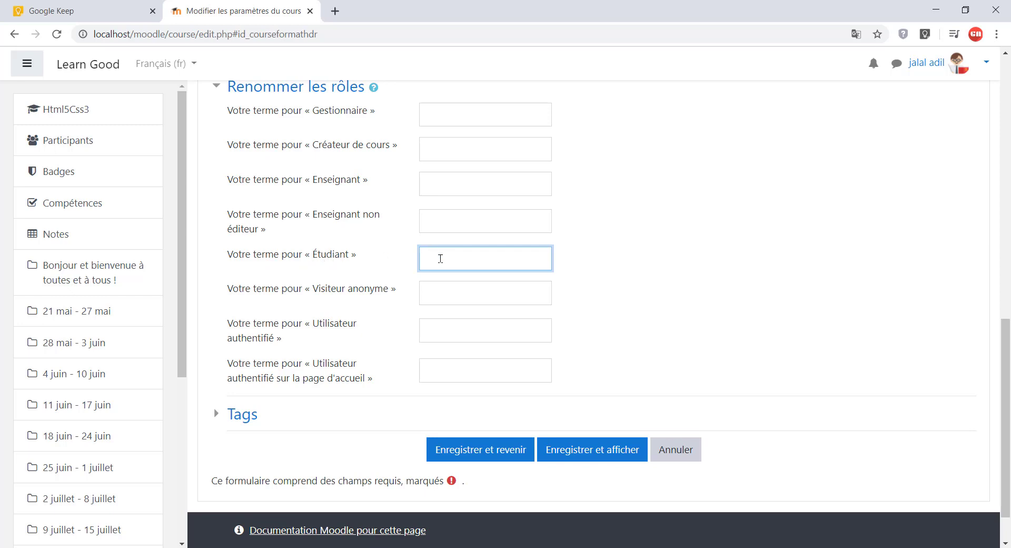
{"action": "type", "text": "Student"}
{"action": "left_click", "coordinate": [455, 193]}
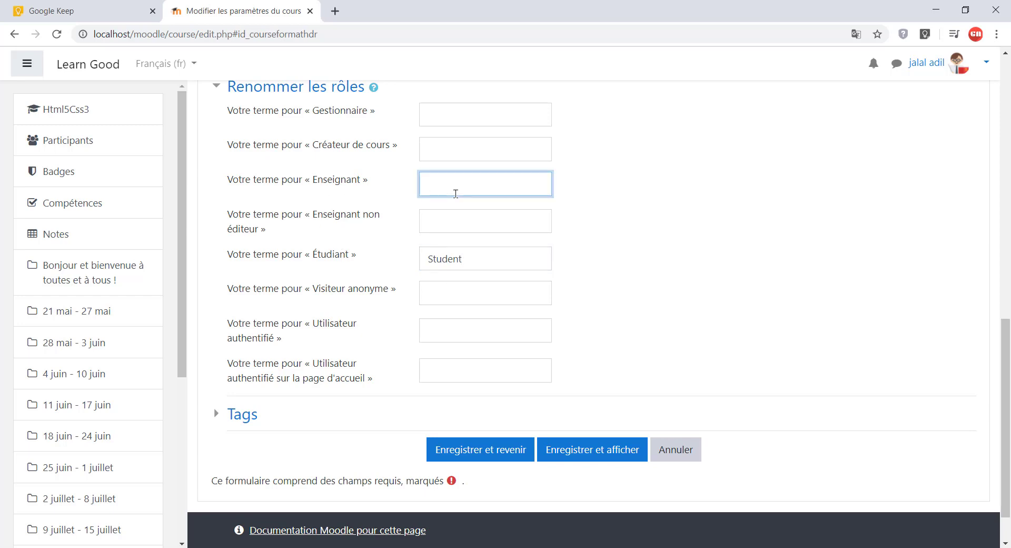
{"action": "type", "text": "Prof"}
Clear the custom terms entered for Étudiant and Enseignant.
{"action": "left_click_drag", "start_coordinate": [449, 186], "coordinate": [422, 186]}
{"action": "left_click_drag", "start_coordinate": [493, 260], "coordinate": [357, 275]}
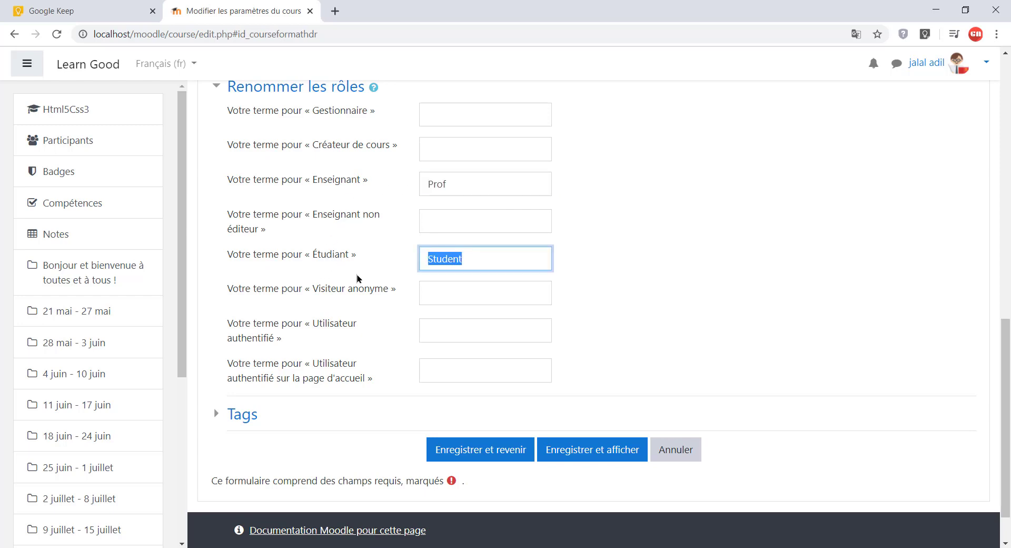
{"action": "key", "text": "BackSpace"}
{"action": "left_click_drag", "start_coordinate": [423, 182], "coordinate": [625, 235]}
{"action": "key", "text": "BackSpace"}
{"action": "left_click", "coordinate": [721, 249]}
Expand the Tags section and review the tags assigned to the course.
{"action": "scroll", "coordinate": [626, 276], "scroll_direction": "down", "scroll_amount": 1}
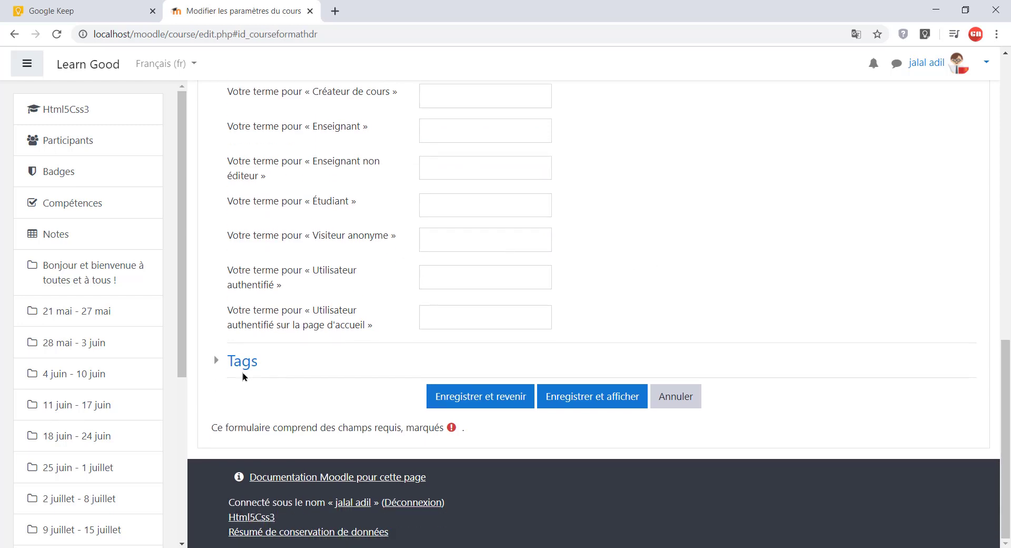
{"action": "left_click", "coordinate": [242, 369]}
{"action": "scroll", "coordinate": [449, 235], "scroll_direction": "down", "scroll_amount": 1}
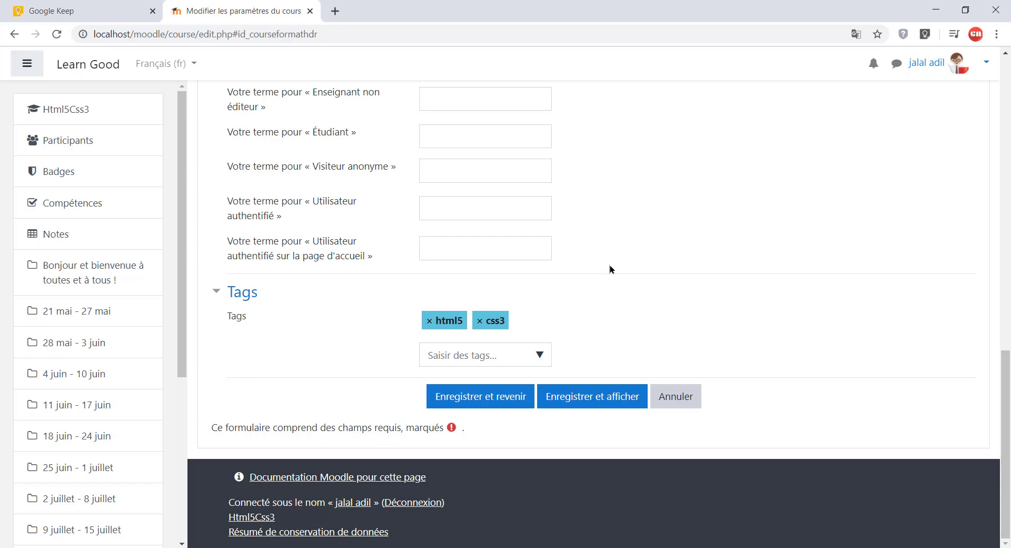
{"action": "scroll", "coordinate": [610, 264], "scroll_direction": "up", "scroll_amount": 3}
{"action": "scroll", "coordinate": [611, 268], "scroll_direction": "down", "scroll_amount": 3}
Try entering videoscribe as an additional course tag and erase the entry again.
{"action": "left_click", "coordinate": [465, 349]}
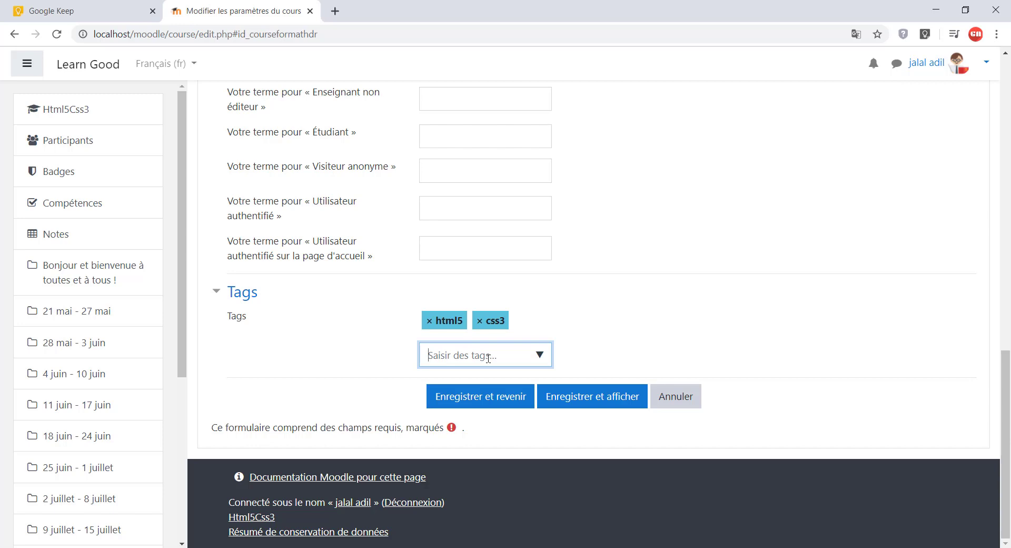
{"action": "type", "text": "video"}
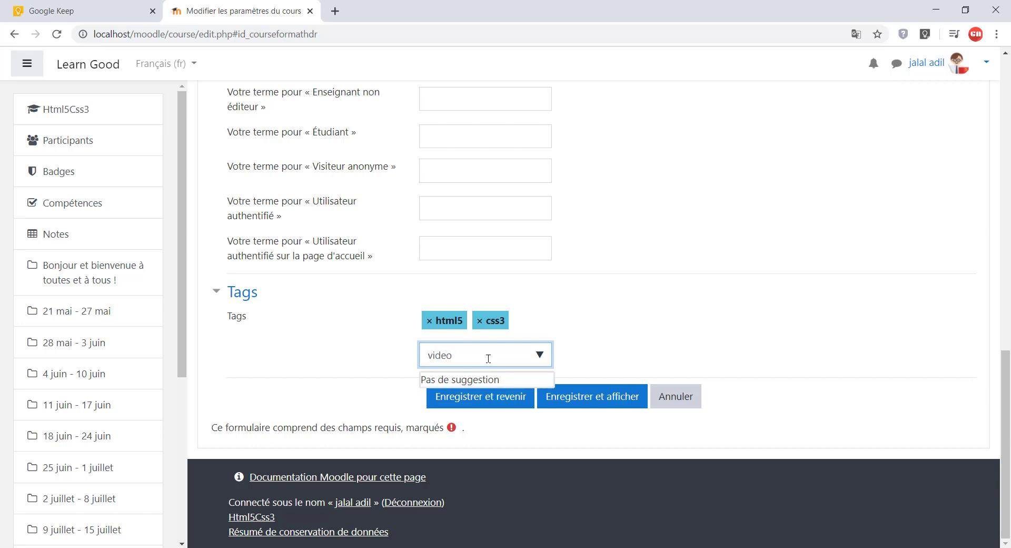
{"action": "type", "text": "scribe"}
{"action": "left_click_drag", "start_coordinate": [488, 359], "coordinate": [392, 349]}
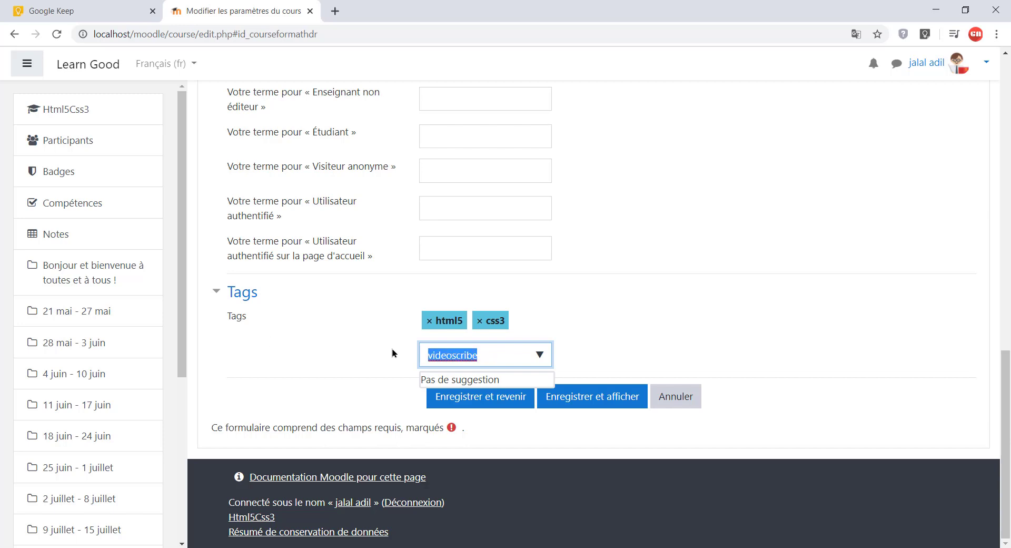
{"action": "key", "text": "BackSpace"}
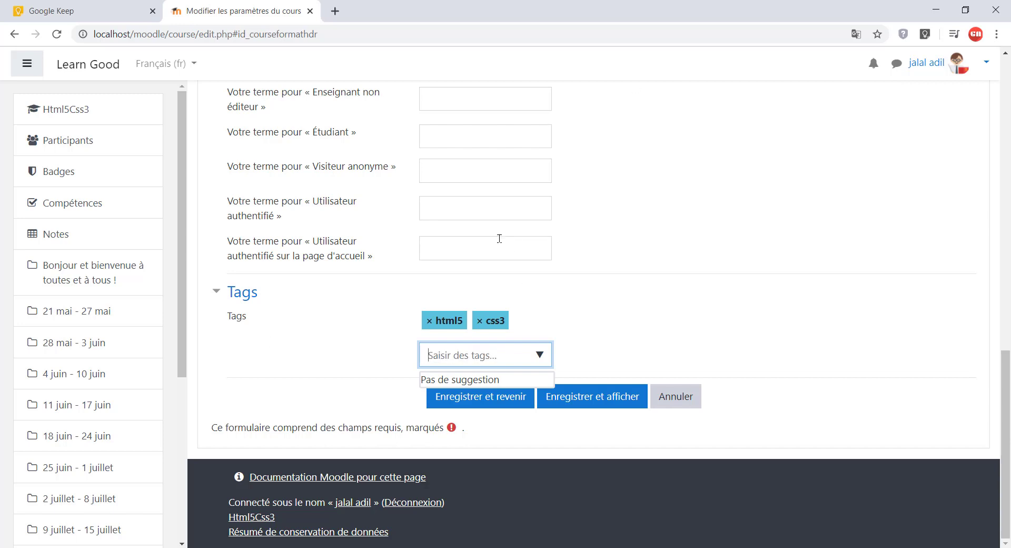
Add the course tags web, hypertext and markup language, and save the course settings.
{"action": "type", "text": "web"}
{"action": "key", "text": "Return"}
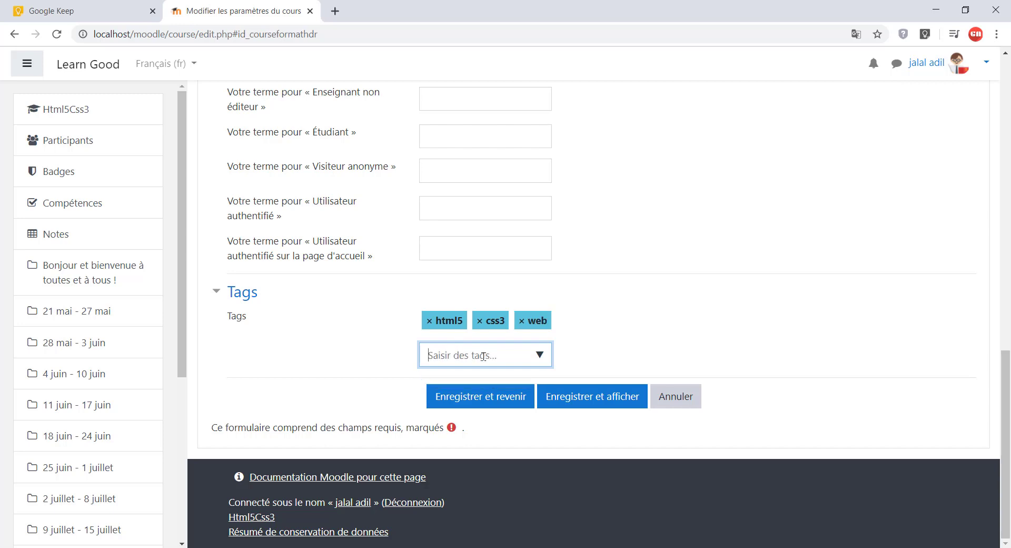
{"action": "type", "text": "hypertext"}
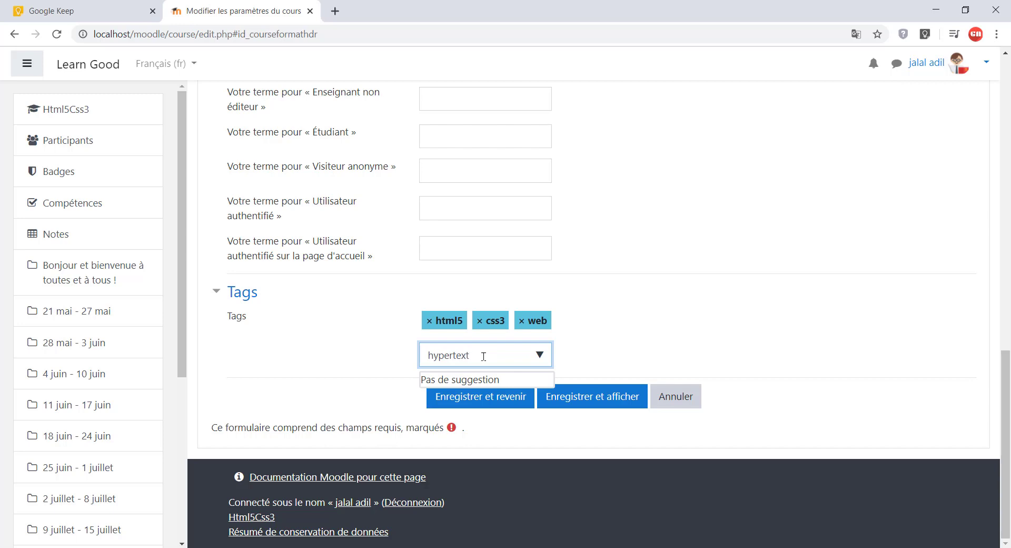
{"action": "key", "text": "Return"}
{"action": "type", "text": "mat"}
{"action": "key", "text": "BackSpace"}
{"action": "type", "text": "rk"}
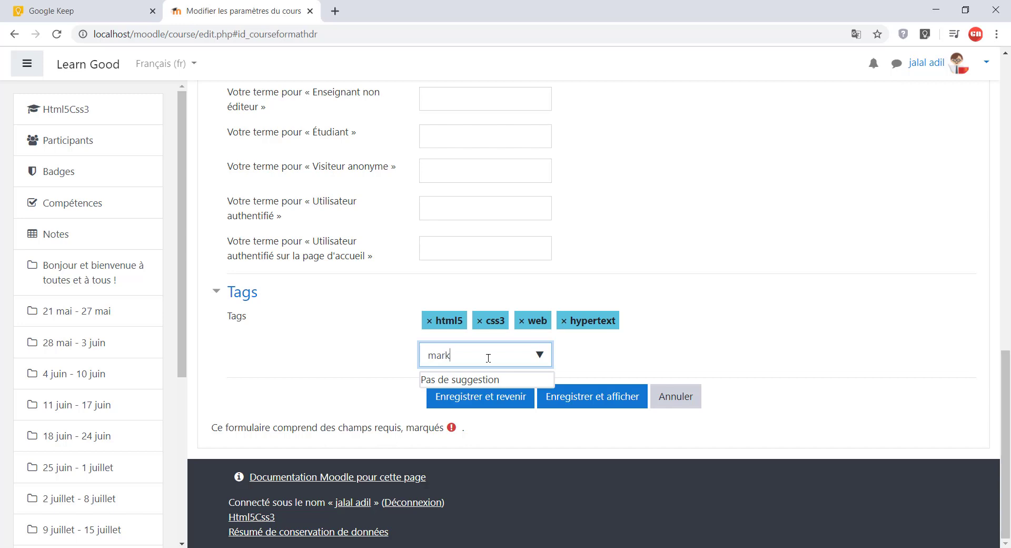
{"action": "type", "text": "up language"}
{"action": "key", "text": "Return"}
{"action": "left_click", "coordinate": [771, 323]}
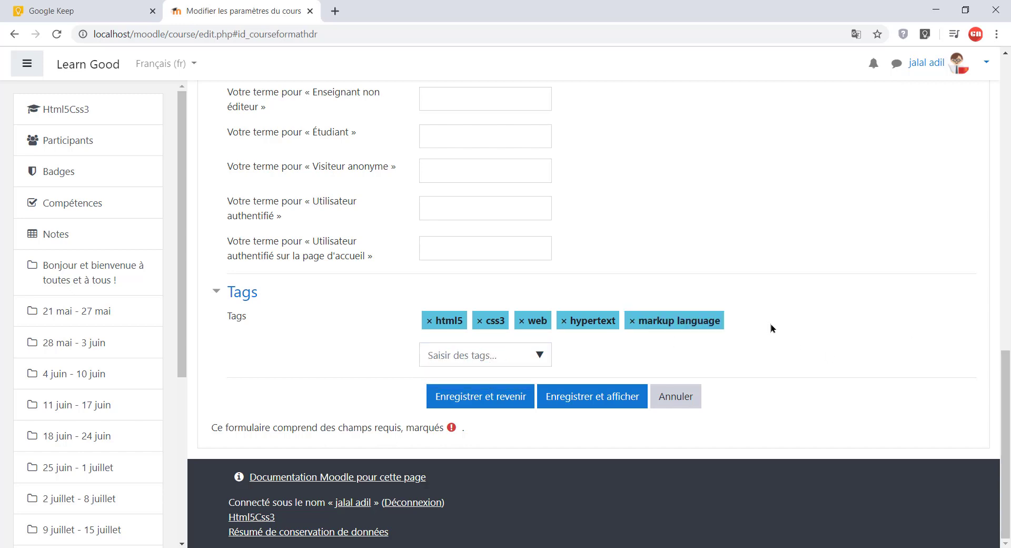
{"action": "left_click", "coordinate": [491, 402]}
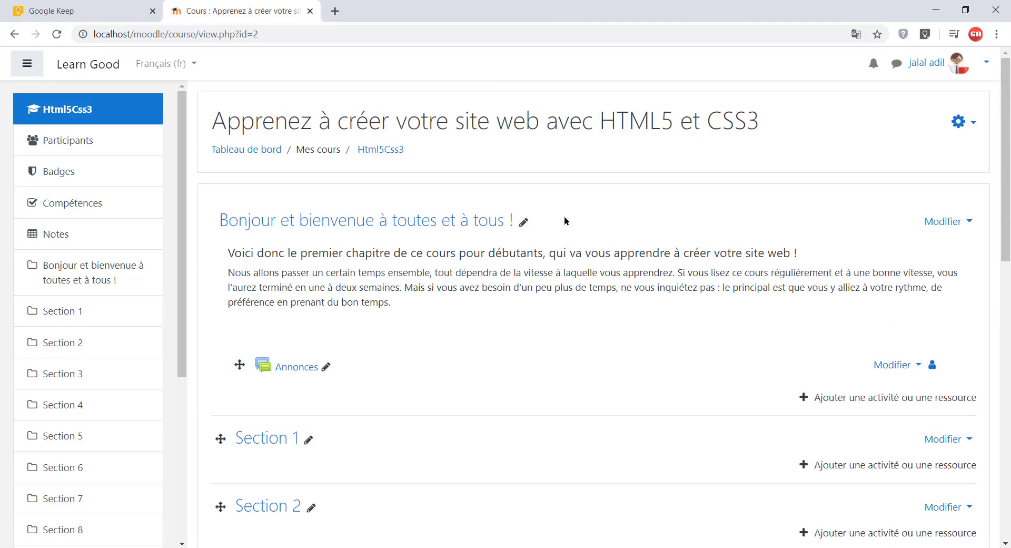
Examine the numbered sections on the course page in the Thématique format.
{"action": "scroll", "coordinate": [565, 220], "scroll_direction": "down", "scroll_amount": 1}
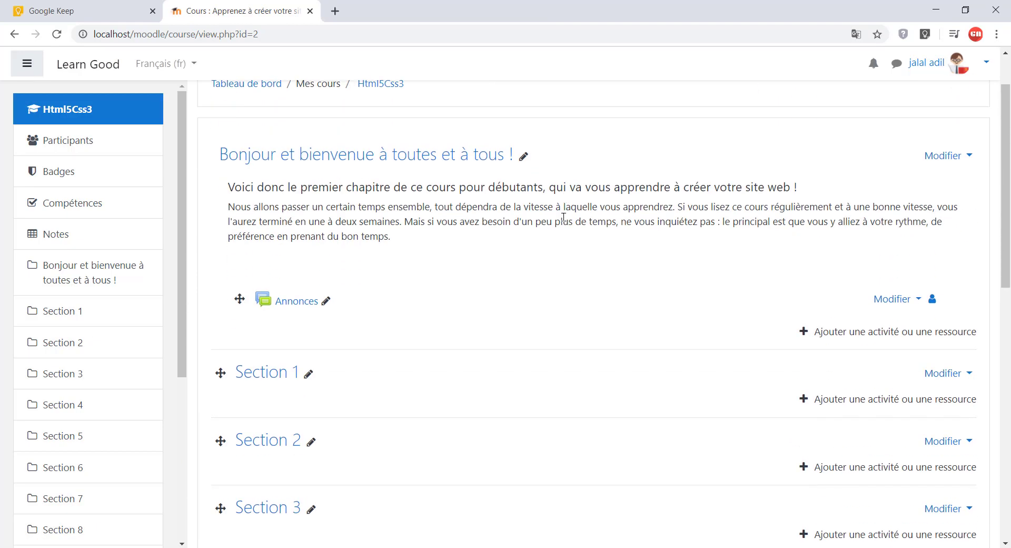
{"action": "scroll", "coordinate": [564, 220], "scroll_direction": "down", "scroll_amount": 2}
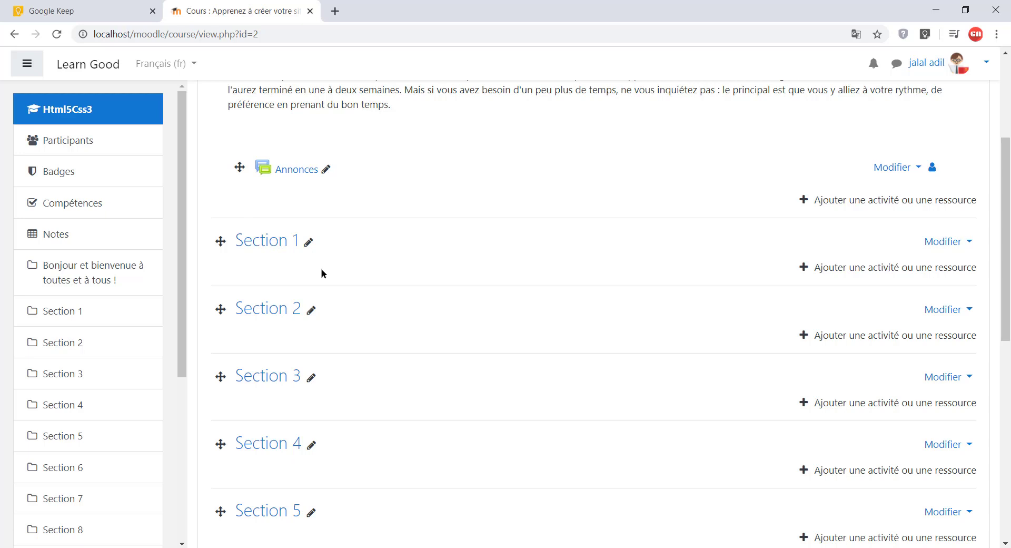
{"action": "scroll", "coordinate": [318, 271], "scroll_direction": "up", "scroll_amount": 2}
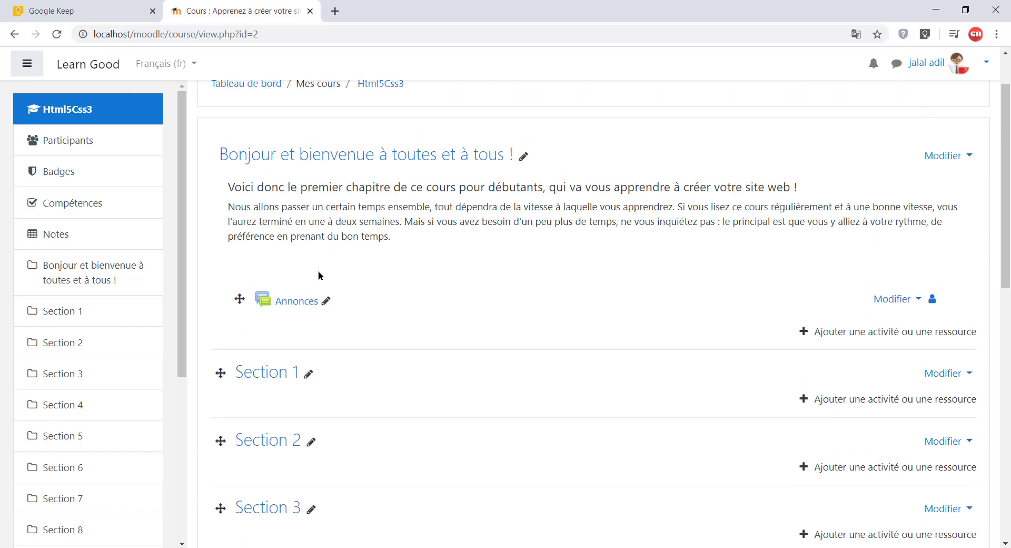
{"action": "scroll", "coordinate": [318, 270], "scroll_direction": "down", "scroll_amount": 2}
{"action": "scroll", "coordinate": [353, 325], "scroll_direction": "down", "scroll_amount": 3}
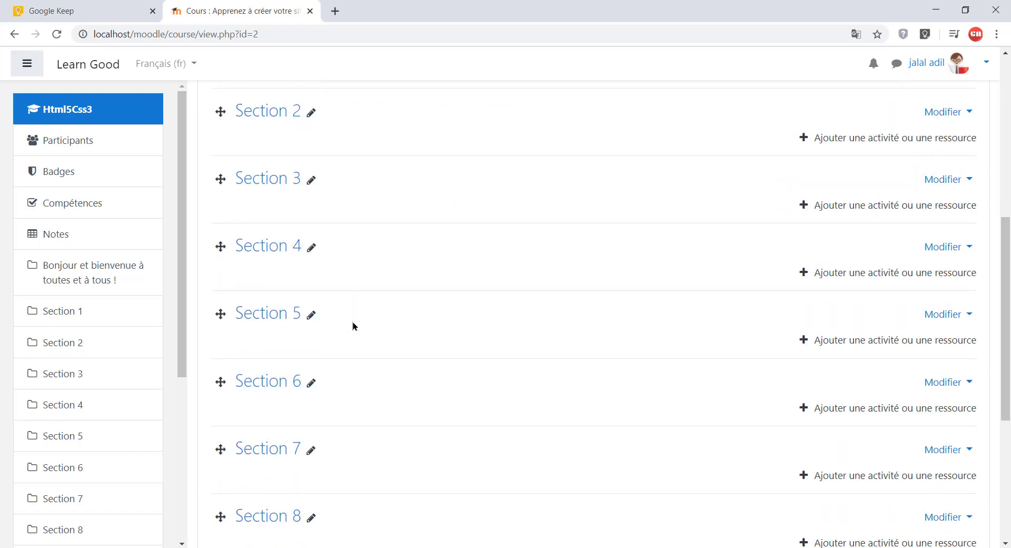
{"action": "scroll", "coordinate": [353, 325], "scroll_direction": "up", "scroll_amount": 1}
{"action": "scroll", "coordinate": [343, 224], "scroll_direction": "up", "scroll_amount": 3}
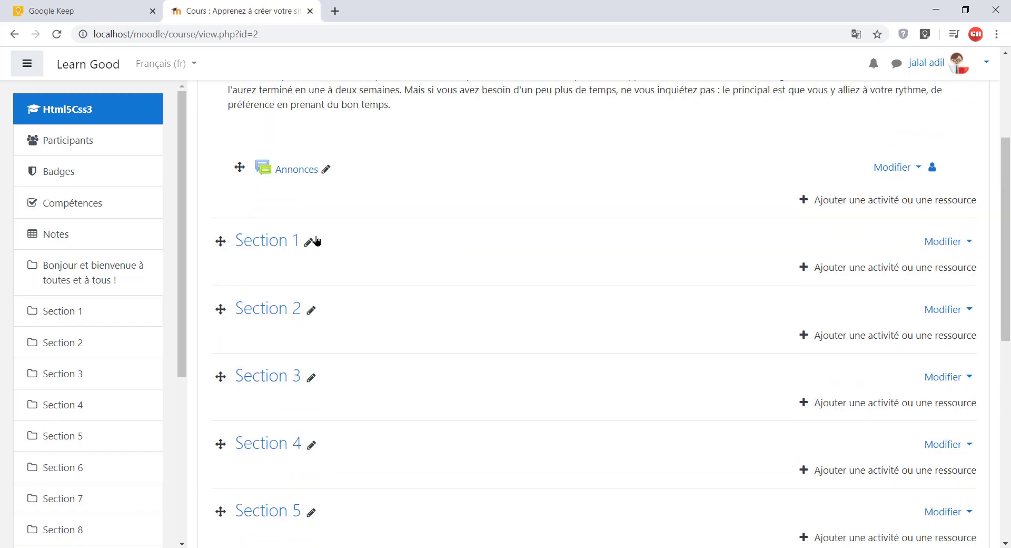
{"action": "scroll", "coordinate": [355, 338], "scroll_direction": "up", "scroll_amount": 3}
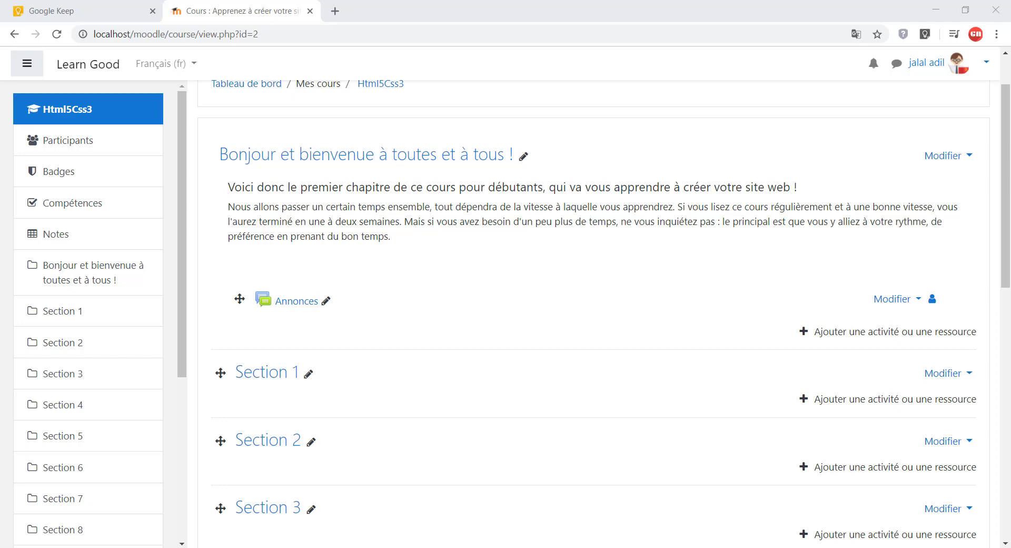
{"action": "scroll", "coordinate": [460, 375], "scroll_direction": "down", "scroll_amount": 1}
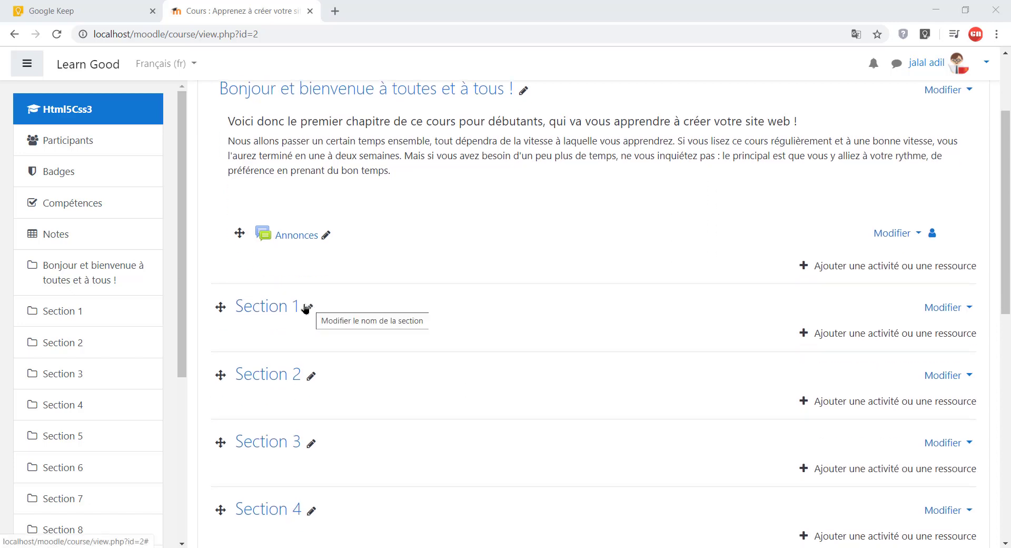
{"action": "left_click", "coordinate": [309, 307]}
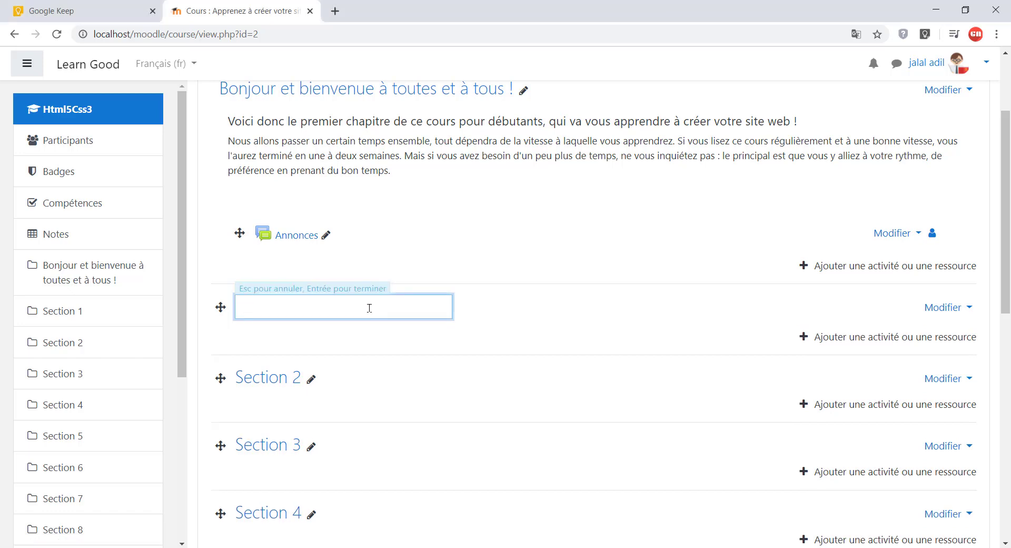
{"action": "type", "text": "Découvrir les bases de HTML5"}
{"action": "key", "text": "Escape"}
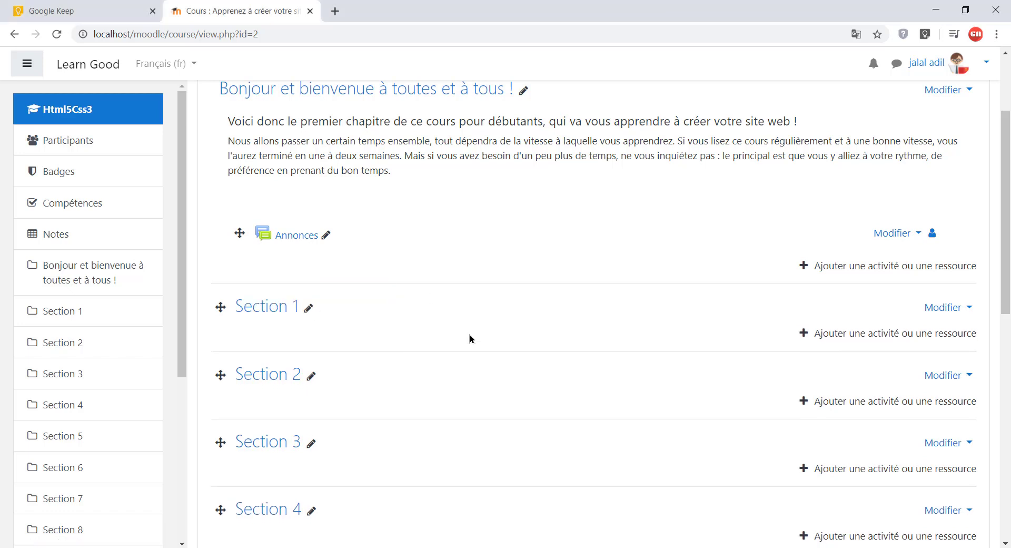
Rename Section 1 as Découvre les bases de HTML5.
{"action": "left_click", "coordinate": [309, 308]}
{"action": "type", "text": "Découvre les bases de HTML5"}
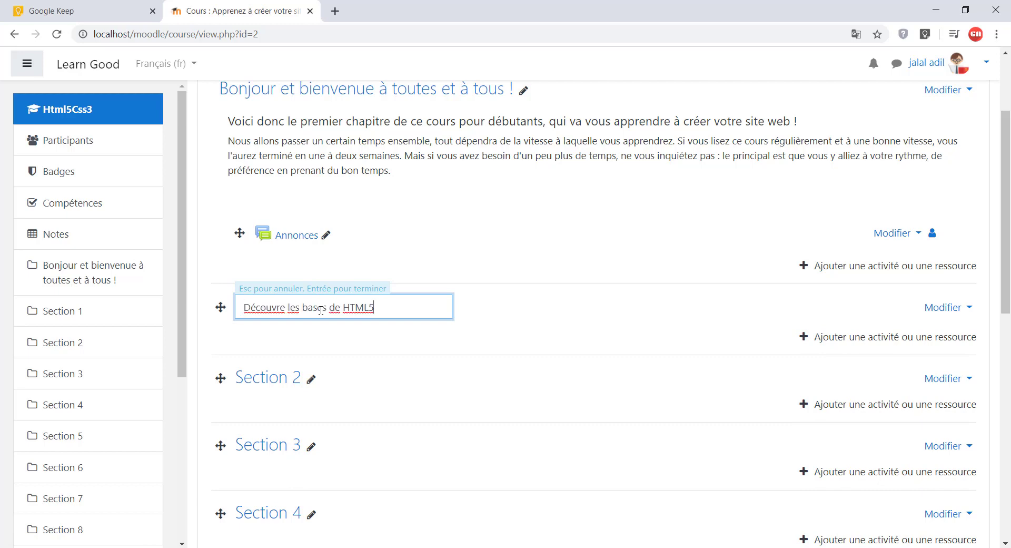
{"action": "key", "text": "Return"}
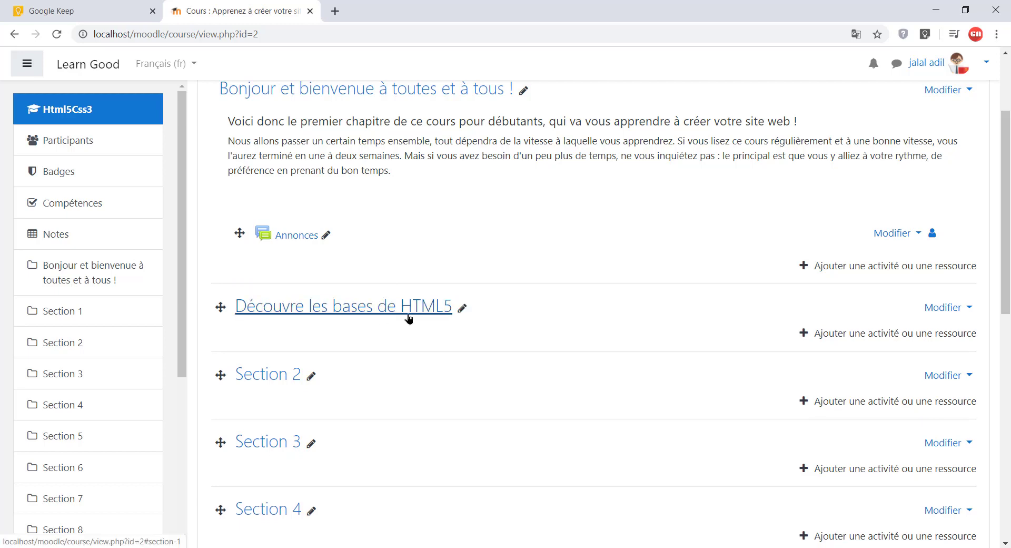
Edit Section 2 and give it the custom name Mettez en forme vos pages avec CSS.
{"action": "scroll", "coordinate": [502, 326], "scroll_direction": "down", "scroll_amount": 2}
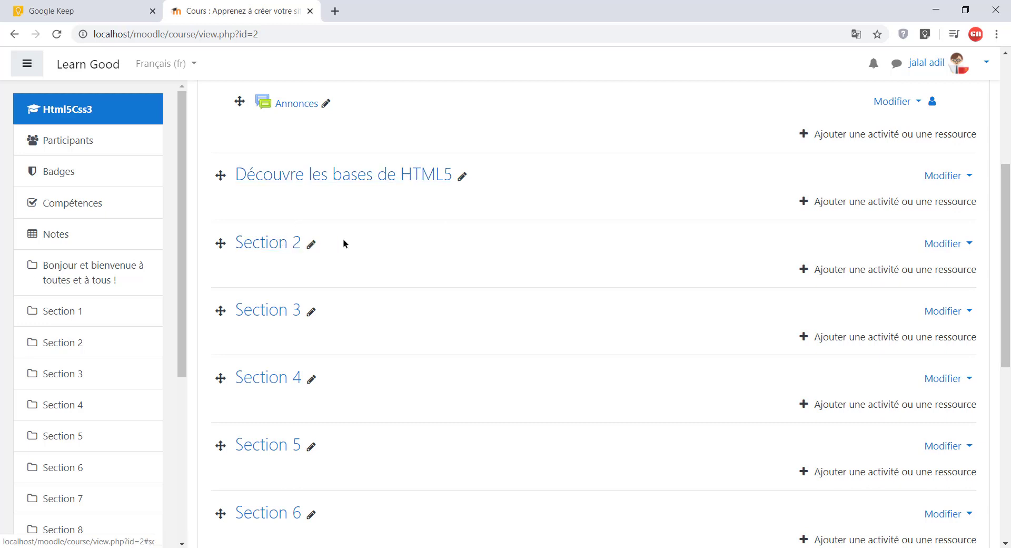
{"action": "left_click", "coordinate": [948, 244]}
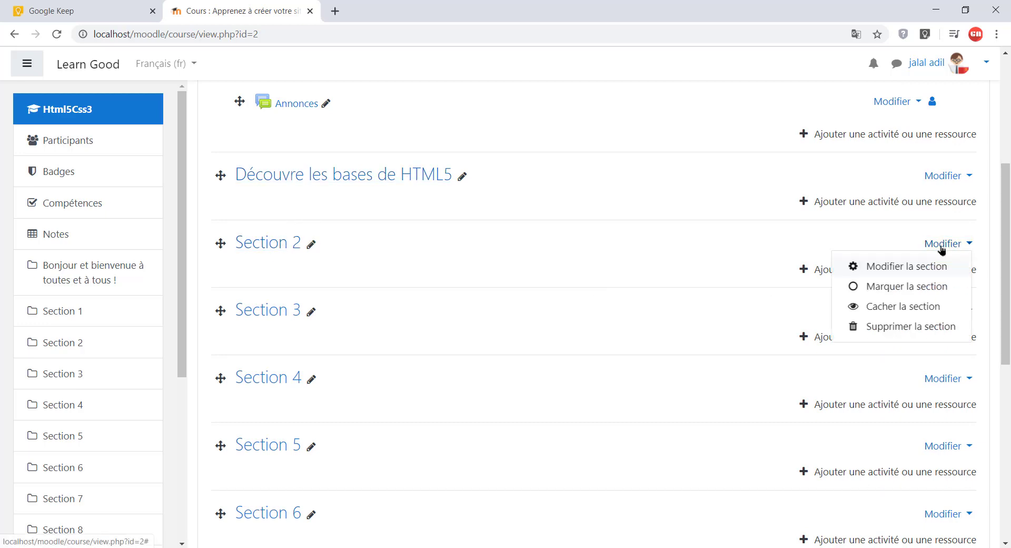
{"action": "left_click", "coordinate": [896, 265]}
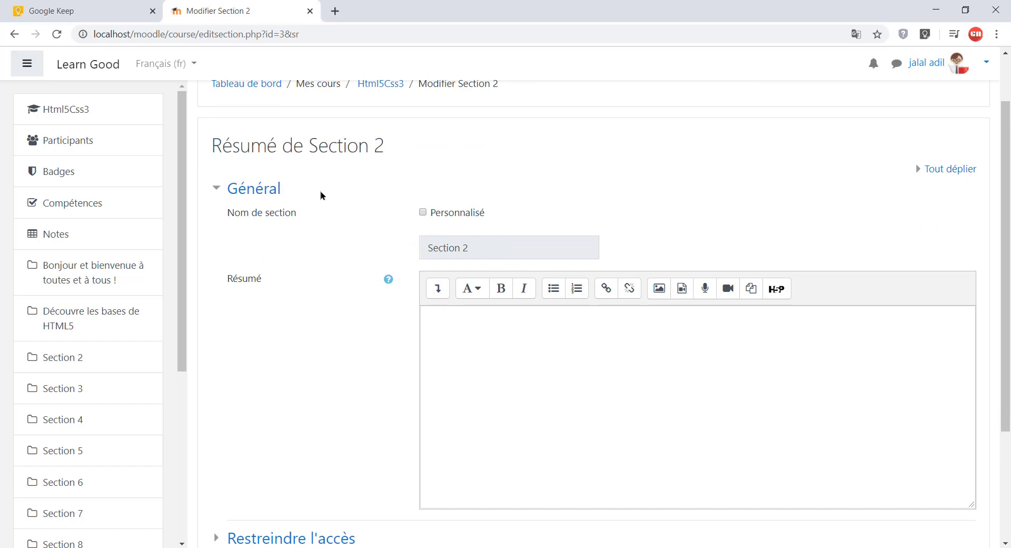
{"action": "left_click", "coordinate": [423, 212]}
{"action": "left_click", "coordinate": [445, 239]}
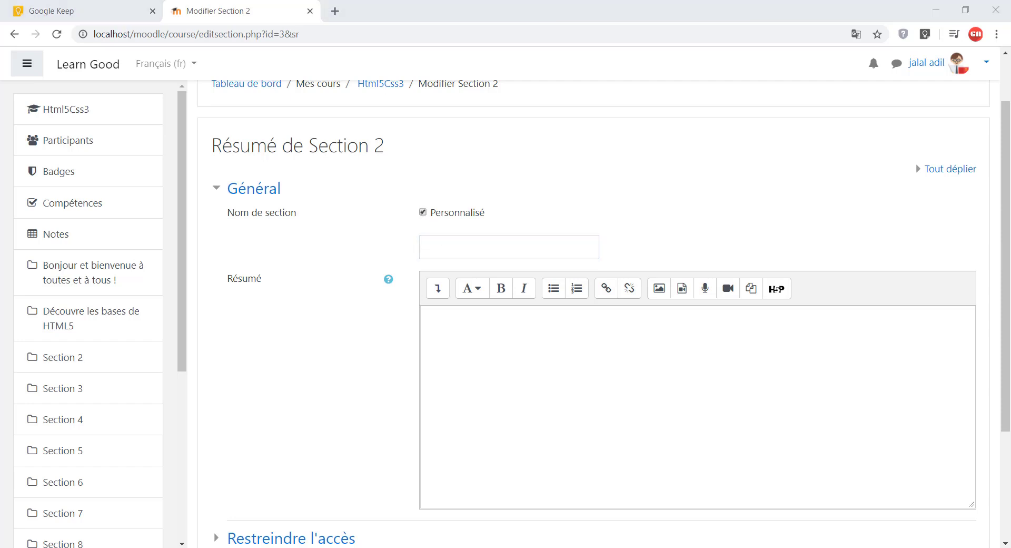
{"action": "left_click", "coordinate": [505, 251]}
{"action": "type", "text": "Mettez en forme vos pages avec CSS"}
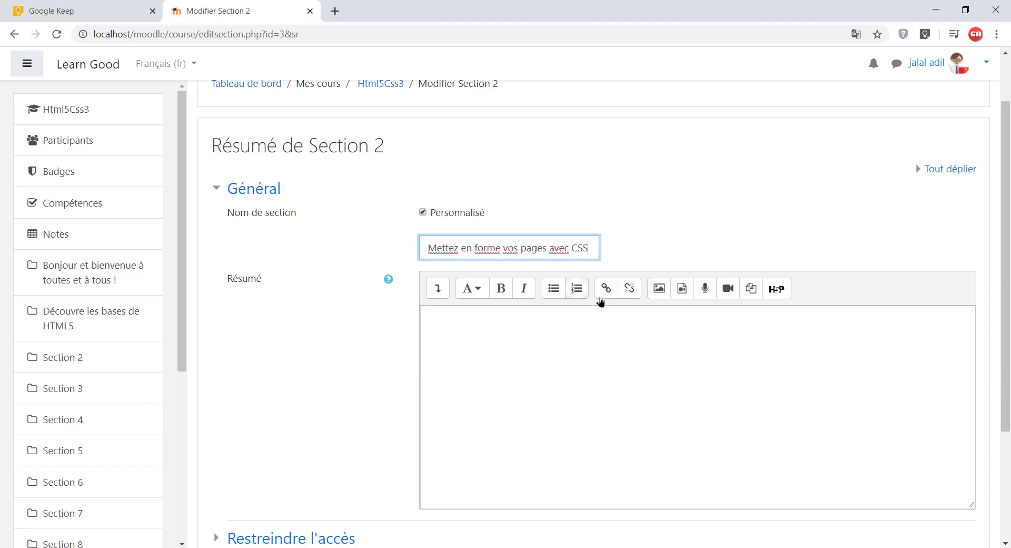
Write four summary lines: Mettez en place le CSS, Formatez le text, Ajouter de la couleur et un fond, and Créez des bordures et des ombres.
{"action": "left_click", "coordinate": [596, 328]}
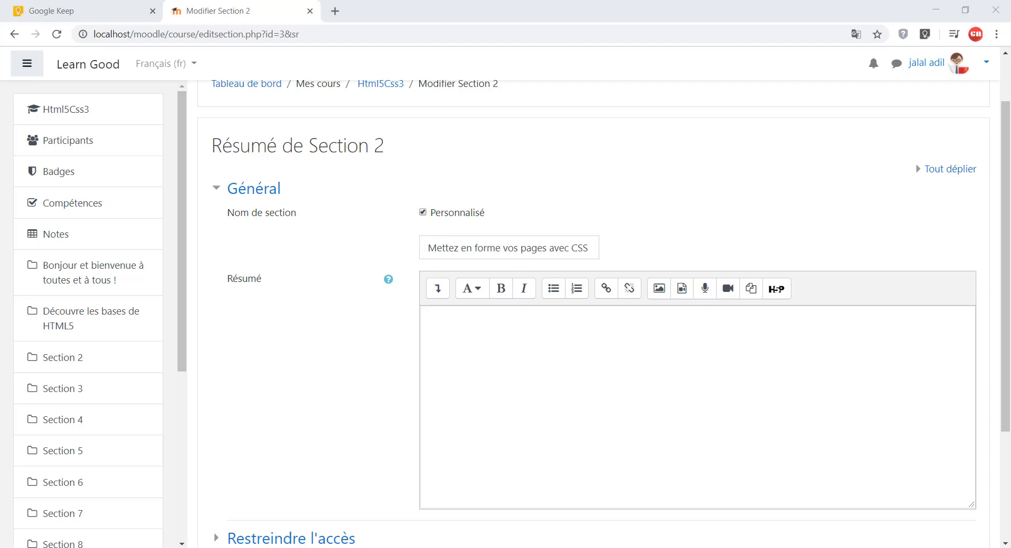
{"action": "left_click", "coordinate": [704, 334]}
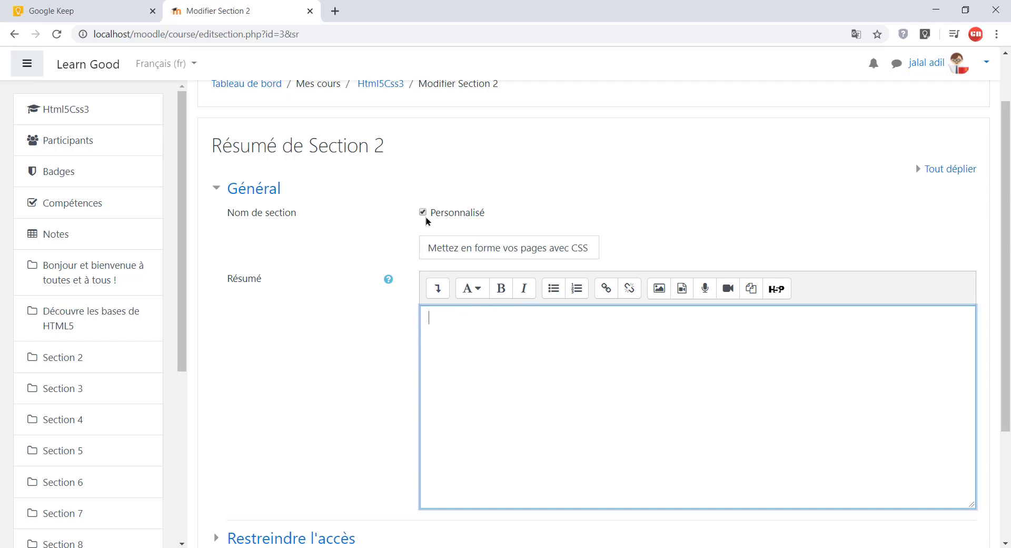
{"action": "left_click_drag", "start_coordinate": [429, 247], "coordinate": [610, 251]}
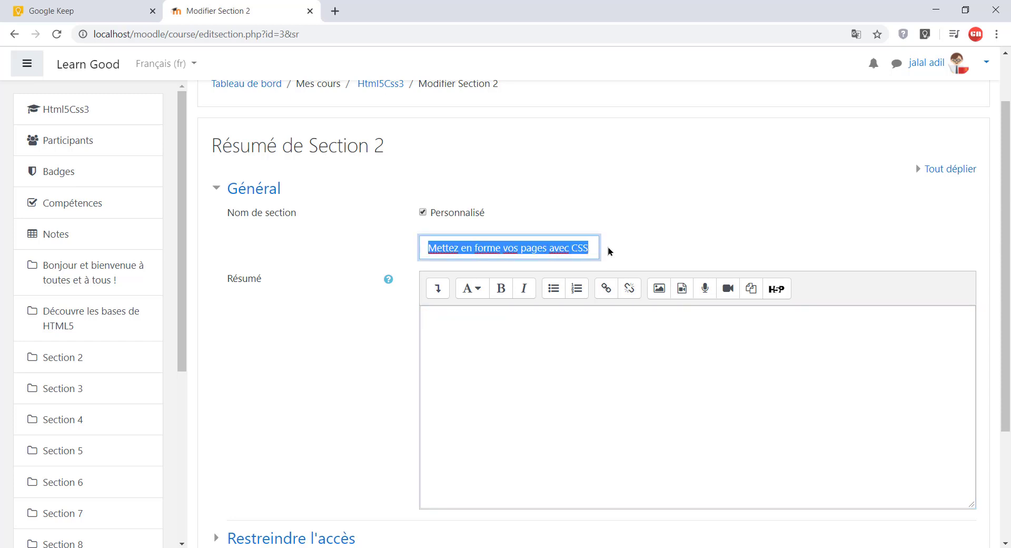
{"action": "left_click", "coordinate": [549, 338]}
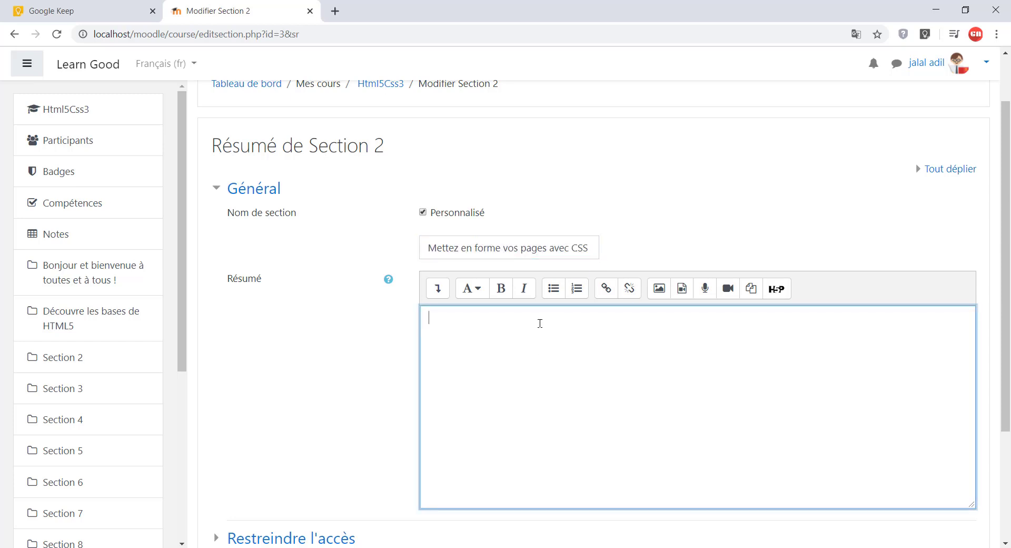
{"action": "type", "text": "Mettez en place le CSS"}
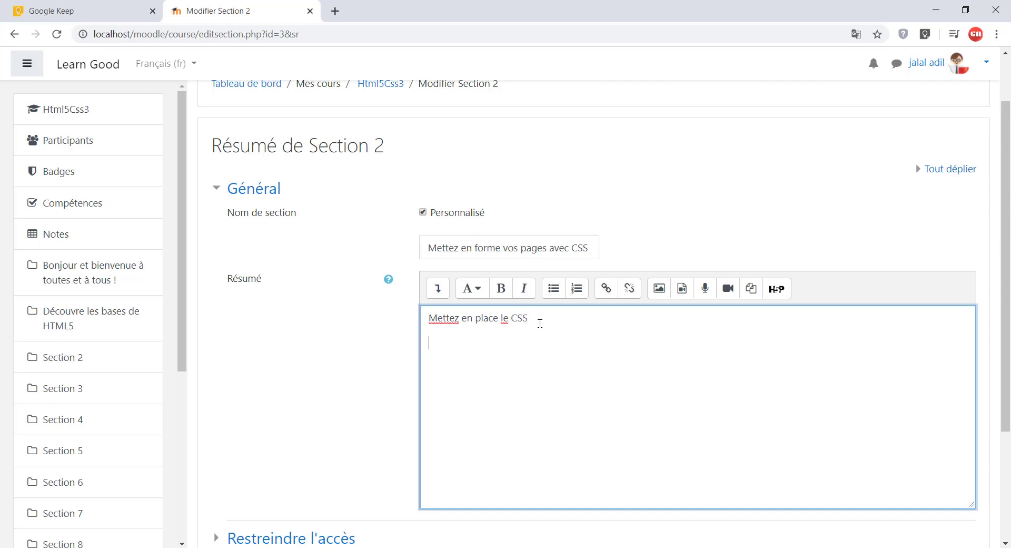
{"action": "key", "text": "Return"}
{"action": "type", "text": "Formatez le text"}
{"action": "key", "text": "Return"}
{"action": "type", "text": "Ajouter de la couleur et un fond "}
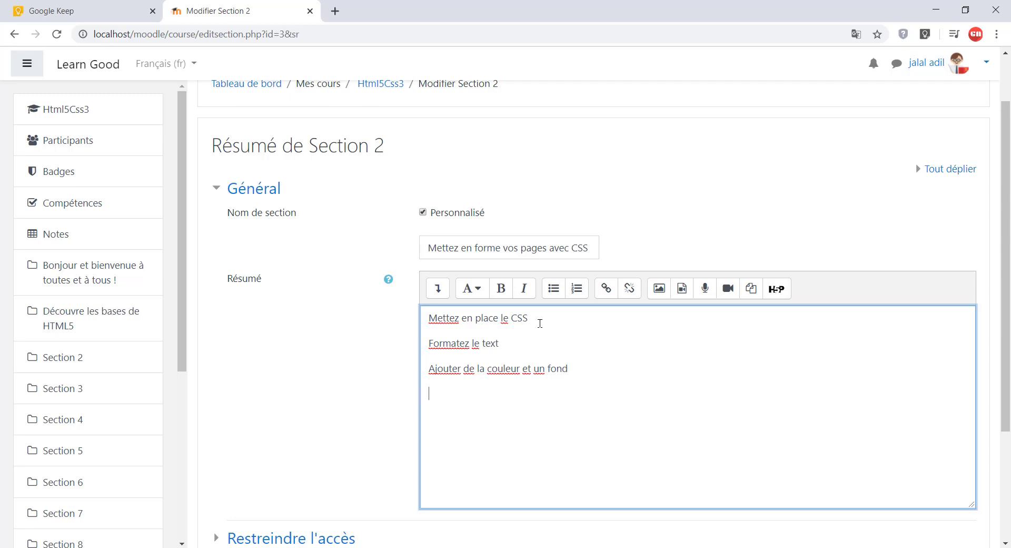
{"action": "type", "text": "Crée"}
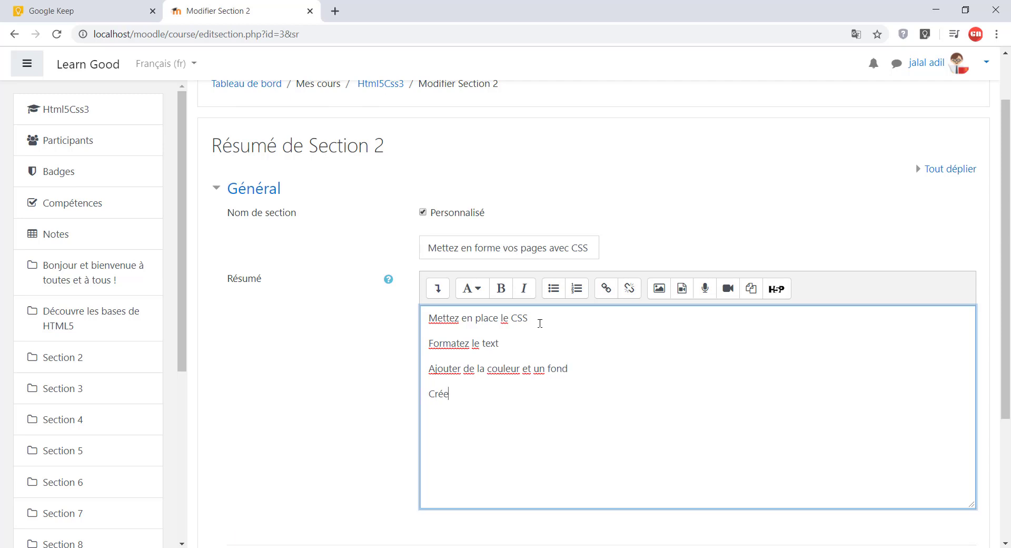
{"action": "type", "text": "z des "}
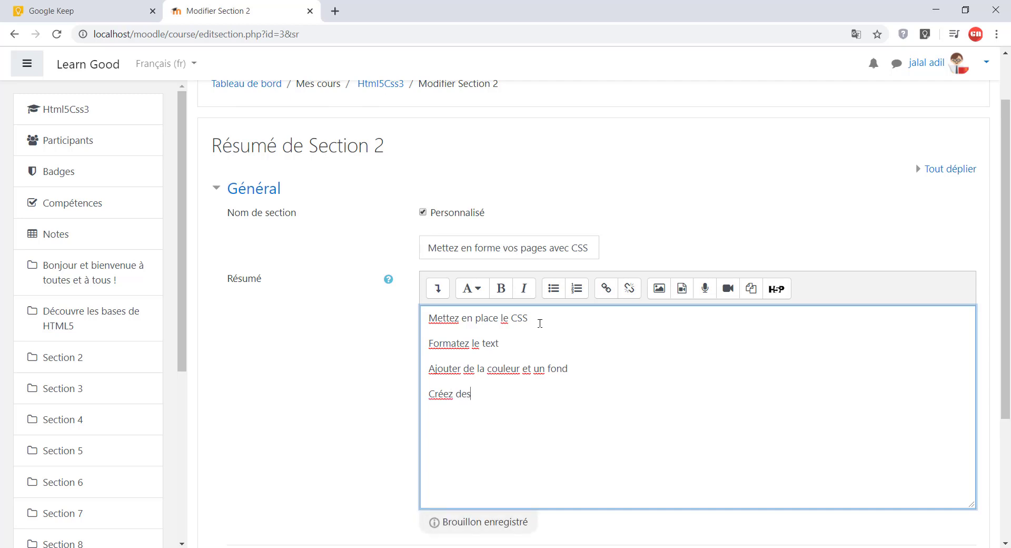
{"action": "type", "text": "bordures et d"}
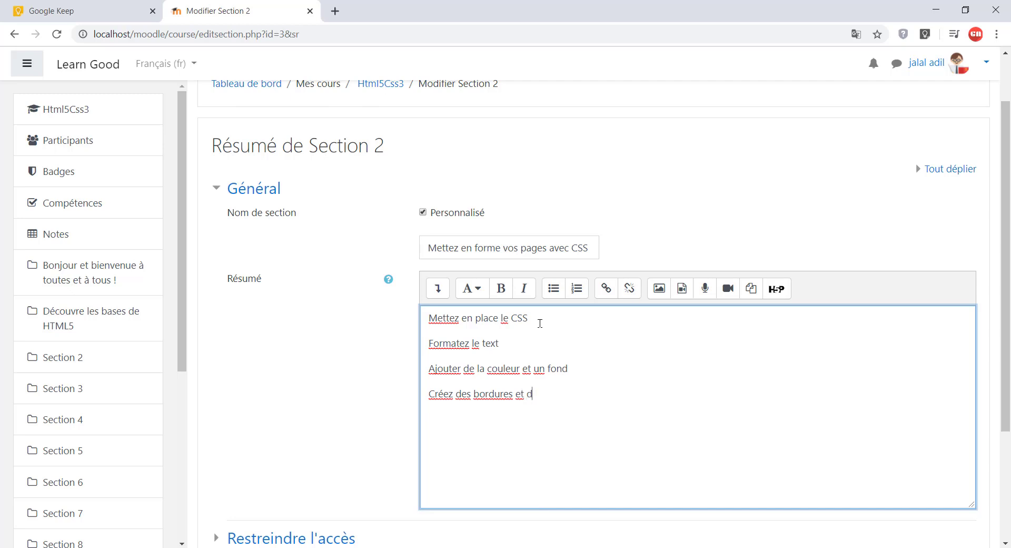
{"action": "type", "text": "es ombres."}
Format the four summary lines as a bulleted list and save the section.
{"action": "left_click_drag", "start_coordinate": [539, 380], "coordinate": [419, 326]}
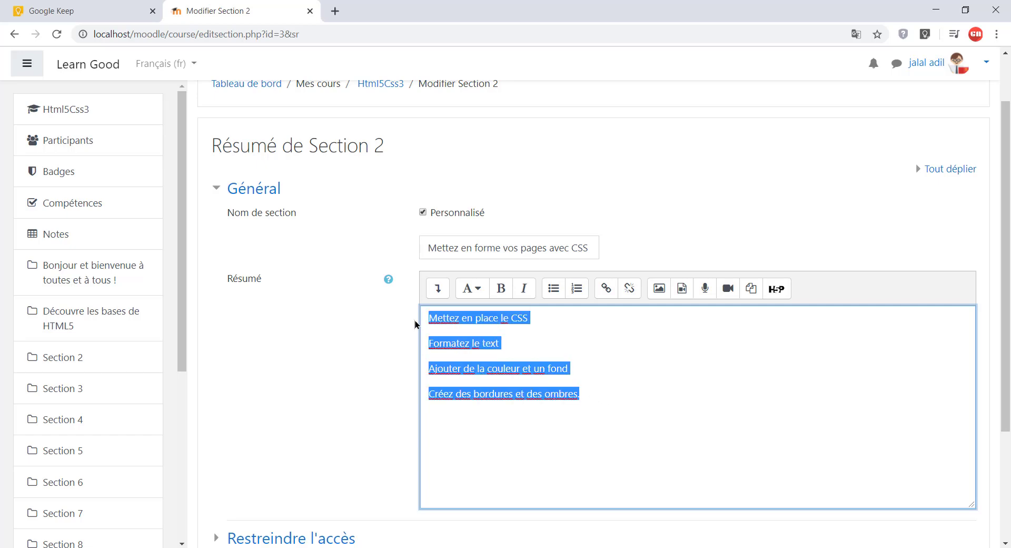
{"action": "left_click", "coordinate": [552, 288]}
{"action": "left_click", "coordinate": [620, 384]}
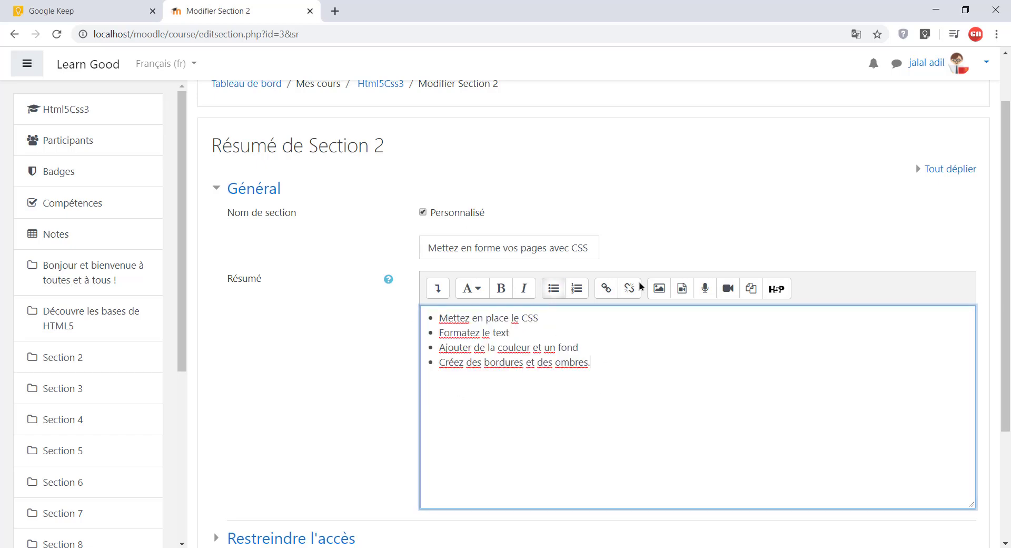
{"action": "scroll", "coordinate": [464, 222], "scroll_direction": "down", "scroll_amount": 3}
{"action": "left_click", "coordinate": [453, 424]}
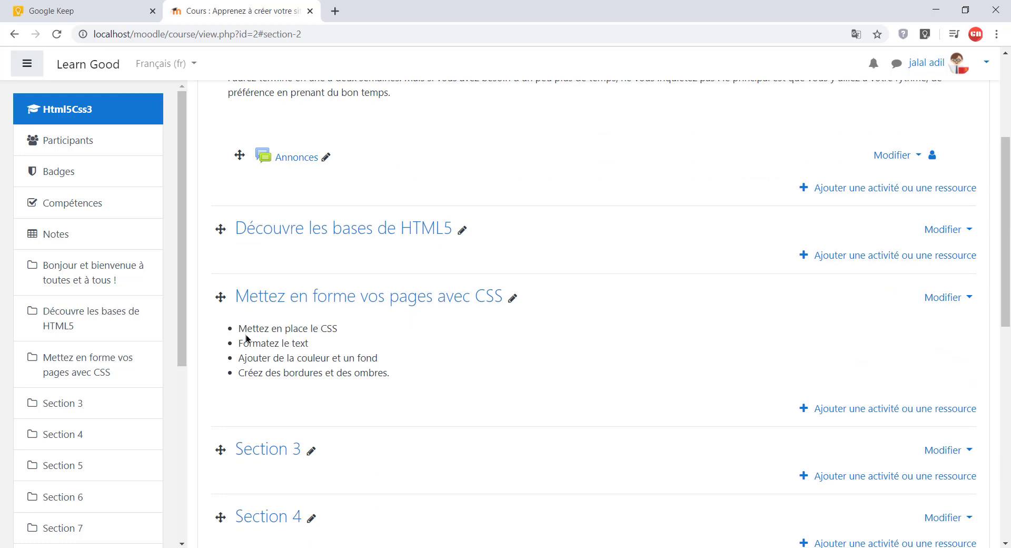
{"action": "left_click_drag", "start_coordinate": [238, 329], "coordinate": [393, 375]}
{"action": "left_click", "coordinate": [423, 379]}
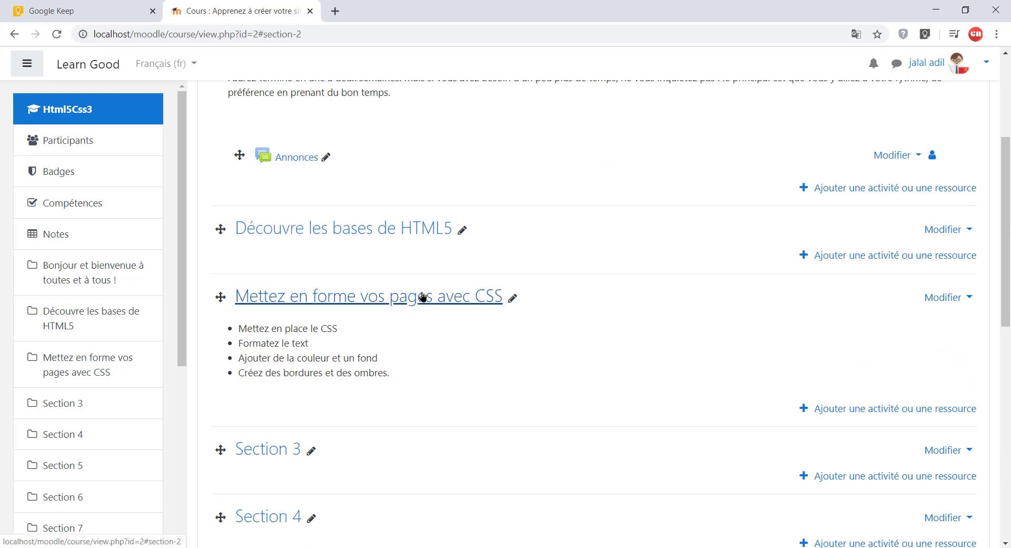
{"action": "left_click_drag", "start_coordinate": [246, 329], "coordinate": [387, 371]}
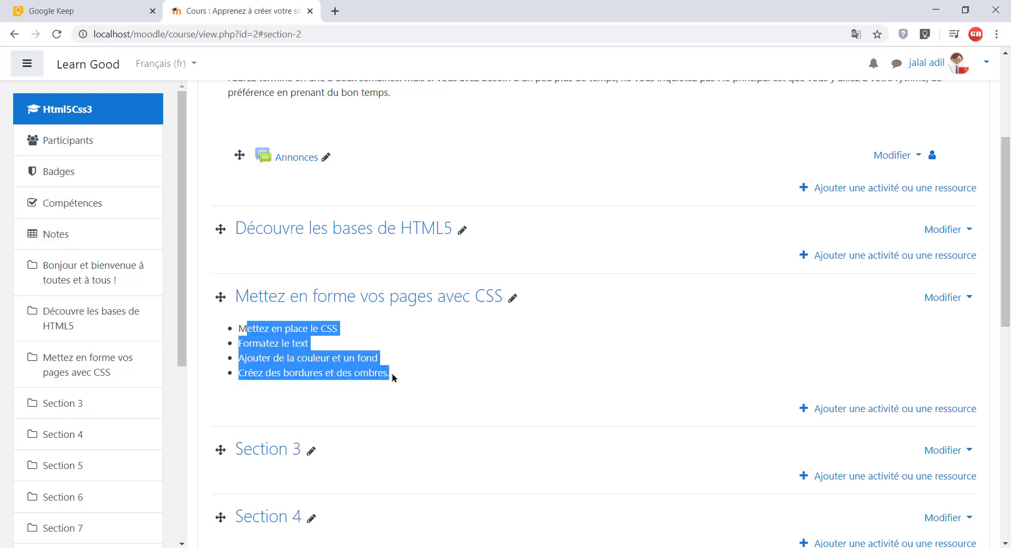
Review the names and summary lists of all the course sections, from the welcome section down to Section 6.
{"action": "left_click", "coordinate": [396, 374]}
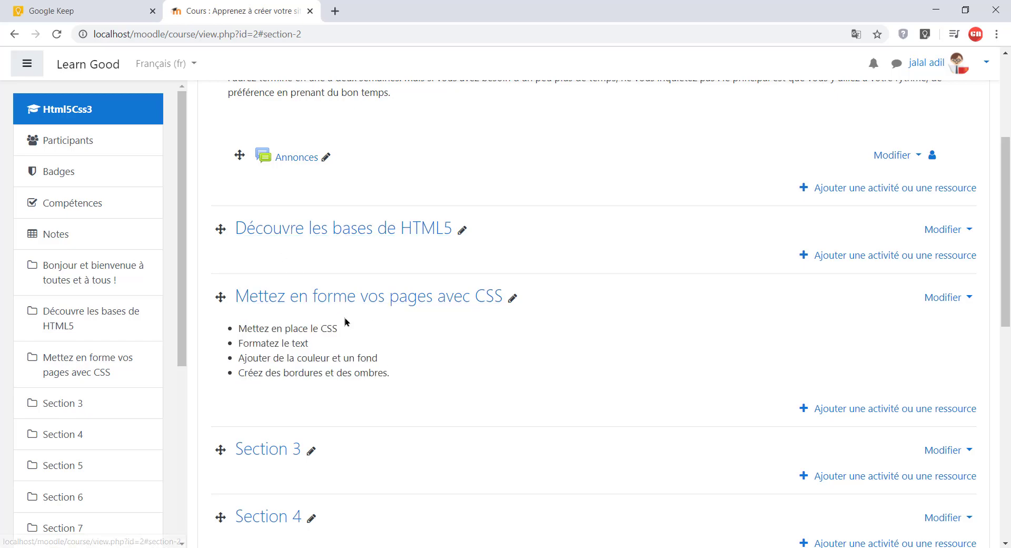
{"action": "scroll", "coordinate": [454, 332], "scroll_direction": "down", "scroll_amount": 6}
{"action": "scroll", "coordinate": [434, 309], "scroll_direction": "up", "scroll_amount": 7}
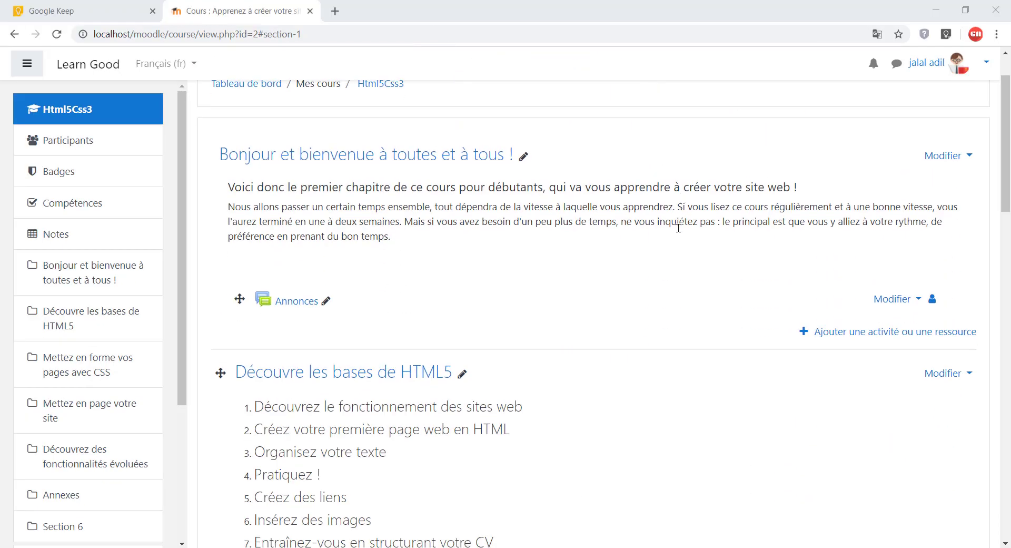
{"action": "scroll", "coordinate": [679, 228], "scroll_direction": "down", "scroll_amount": 2}
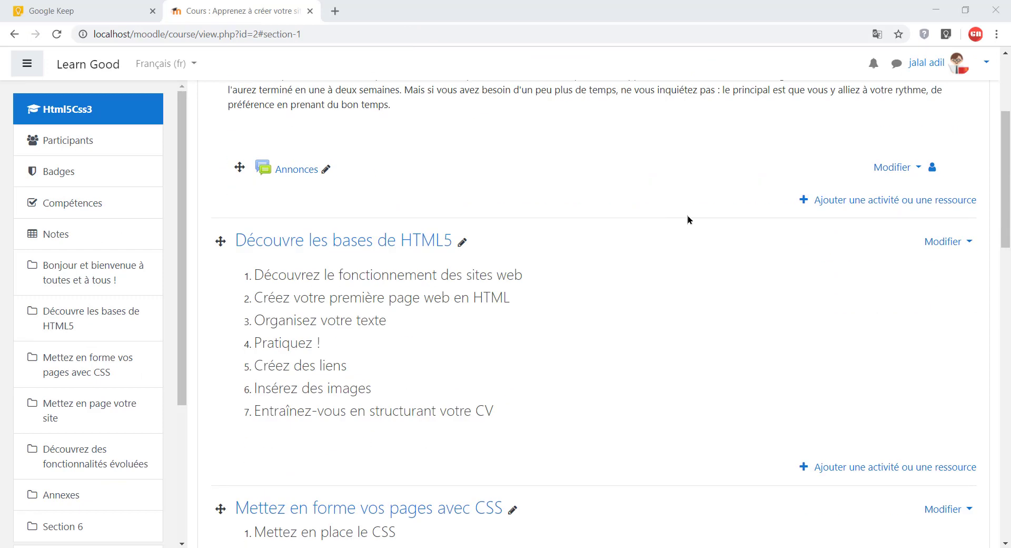
{"action": "scroll", "coordinate": [687, 215], "scroll_direction": "down", "scroll_amount": 3}
{"action": "scroll", "coordinate": [688, 215], "scroll_direction": "up", "scroll_amount": 4}
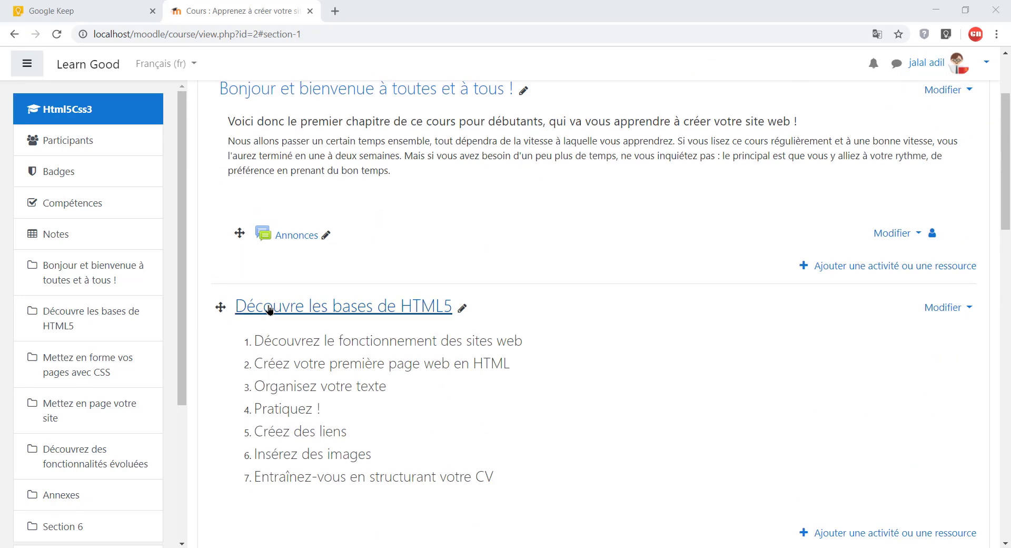
{"action": "scroll", "coordinate": [365, 372], "scroll_direction": "down", "scroll_amount": 3}
{"action": "scroll", "coordinate": [416, 280], "scroll_direction": "down", "scroll_amount": 4}
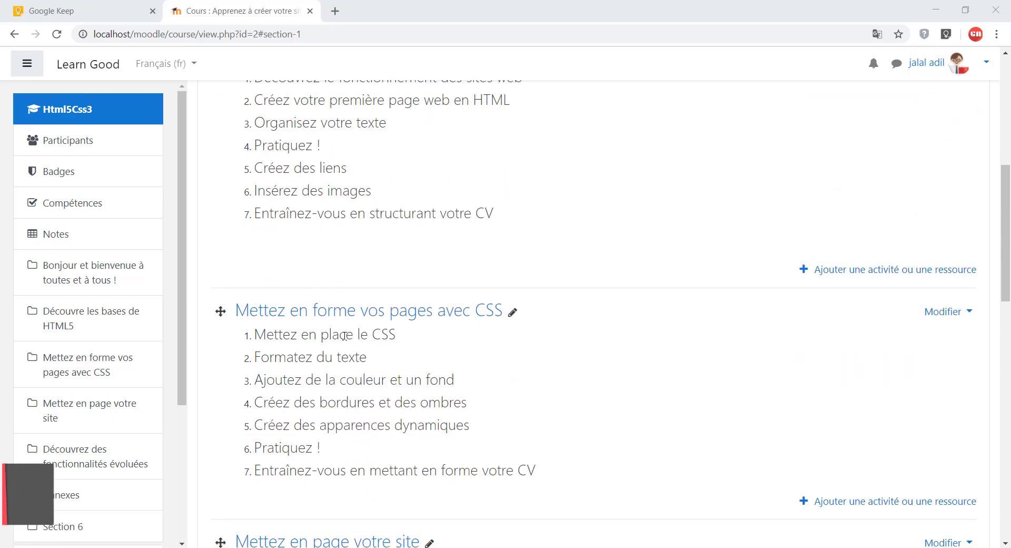
{"action": "scroll", "coordinate": [441, 336], "scroll_direction": "down", "scroll_amount": 3}
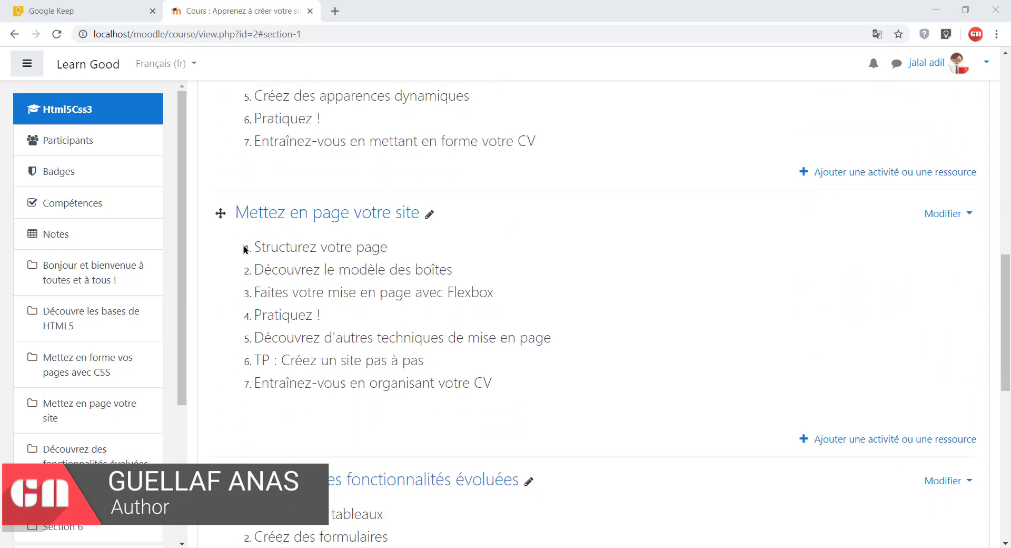
{"action": "left_click_drag", "start_coordinate": [246, 246], "coordinate": [600, 391]}
{"action": "left_click", "coordinate": [629, 357]}
{"action": "scroll", "coordinate": [629, 356], "scroll_direction": "down", "scroll_amount": 1}
{"action": "scroll", "coordinate": [627, 350], "scroll_direction": "down", "scroll_amount": 9}
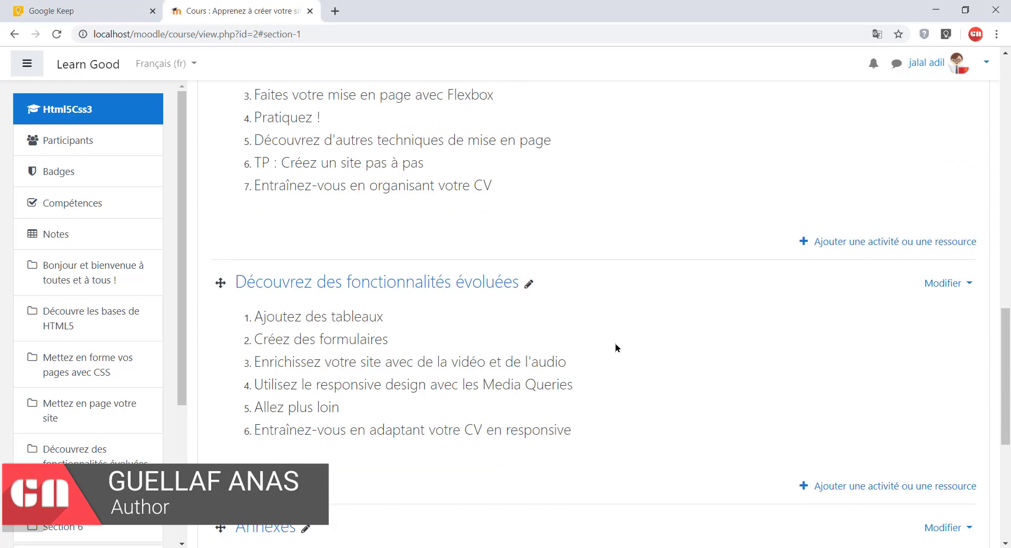
{"action": "scroll", "coordinate": [614, 342], "scroll_direction": "up", "scroll_amount": 7}
{"action": "scroll", "coordinate": [614, 343], "scroll_direction": "down", "scroll_amount": 7}
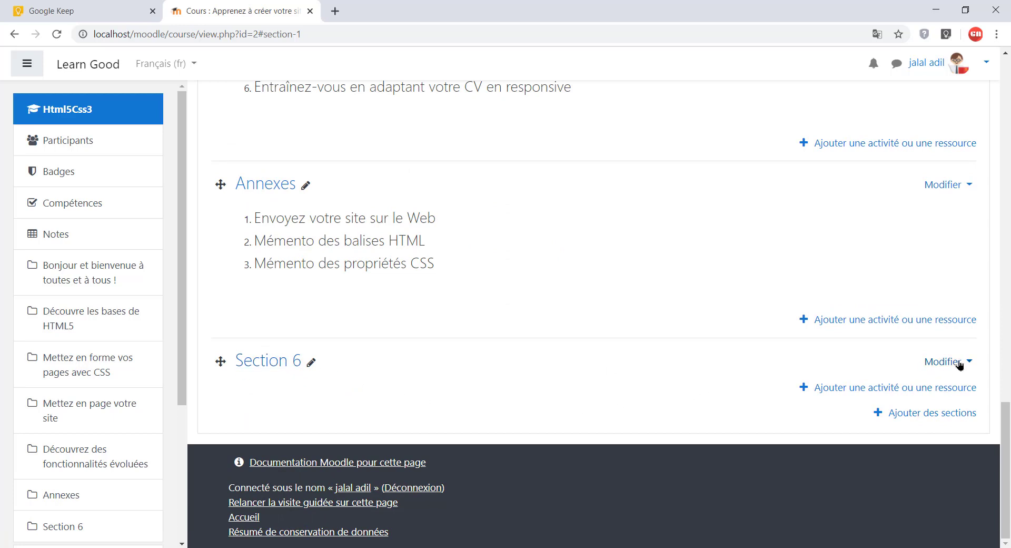
Delete the empty Section 6 from the end of the course.
{"action": "scroll", "coordinate": [906, 311], "scroll_direction": "up", "scroll_amount": 20}
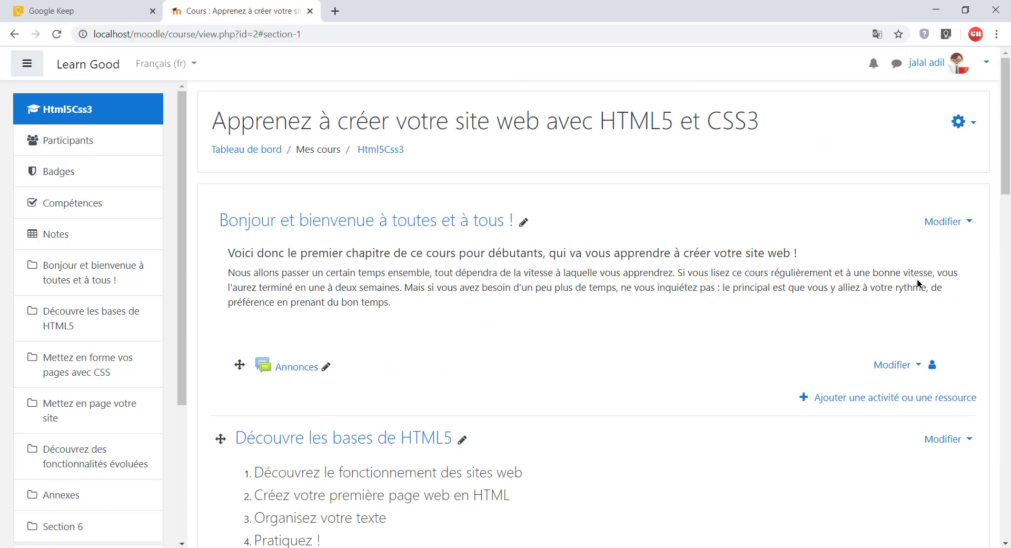
{"action": "left_click", "coordinate": [974, 122]}
{"action": "left_click", "coordinate": [687, 491]}
{"action": "scroll", "coordinate": [682, 474], "scroll_direction": "down", "scroll_amount": 17}
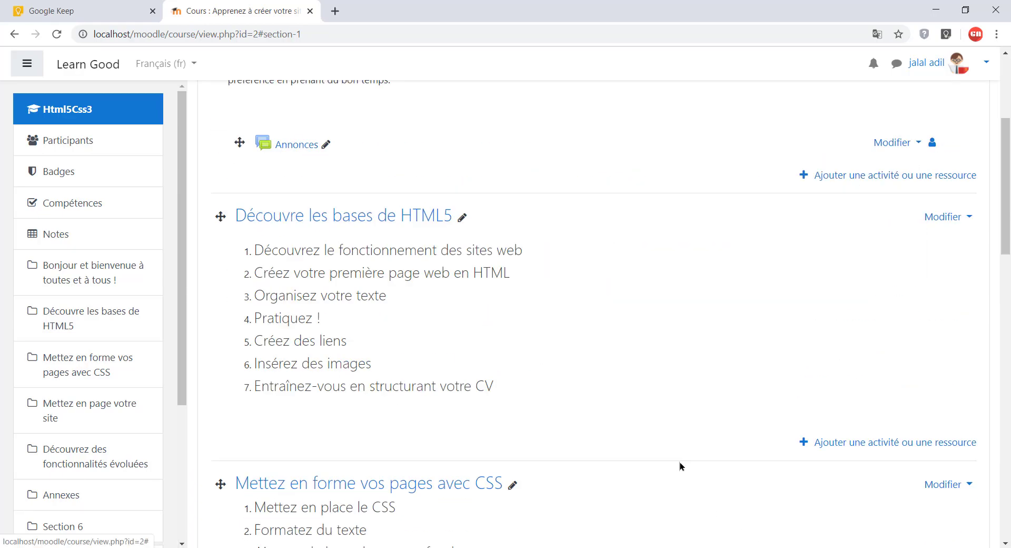
{"action": "scroll", "coordinate": [686, 463], "scroll_direction": "down", "scroll_amount": 6}
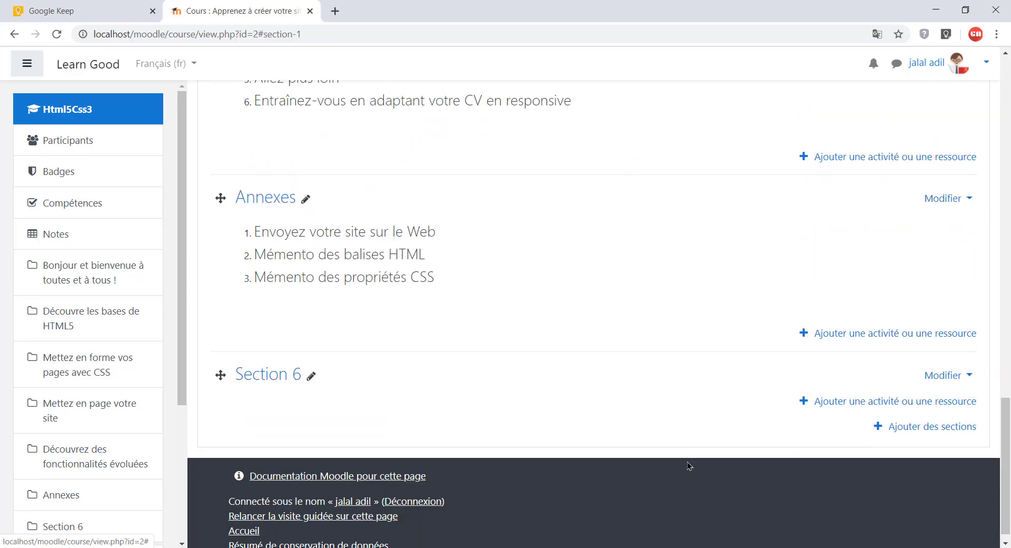
{"action": "left_click", "coordinate": [957, 376]}
{"action": "left_click", "coordinate": [934, 376]}
{"action": "left_click", "coordinate": [933, 377]}
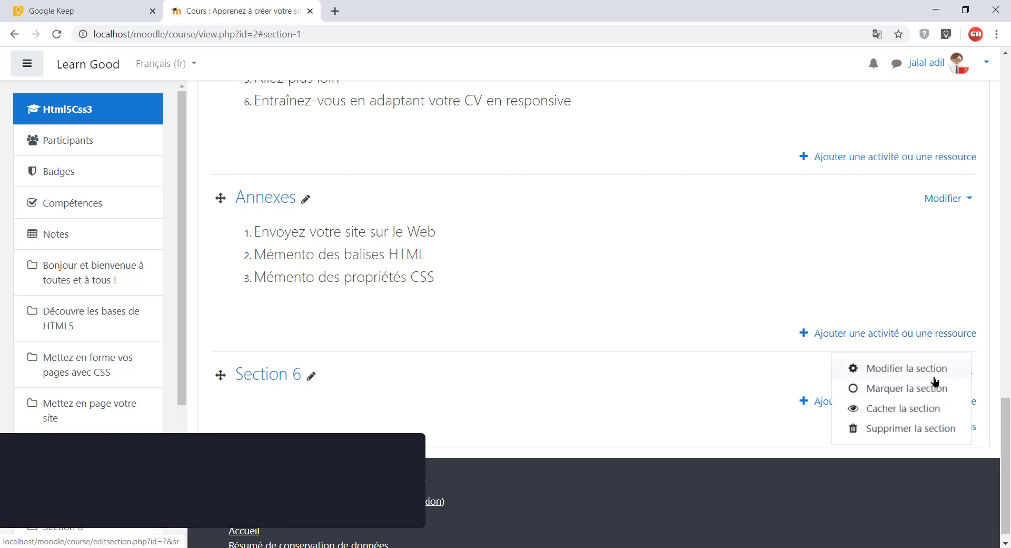
{"action": "left_click", "coordinate": [899, 430]}
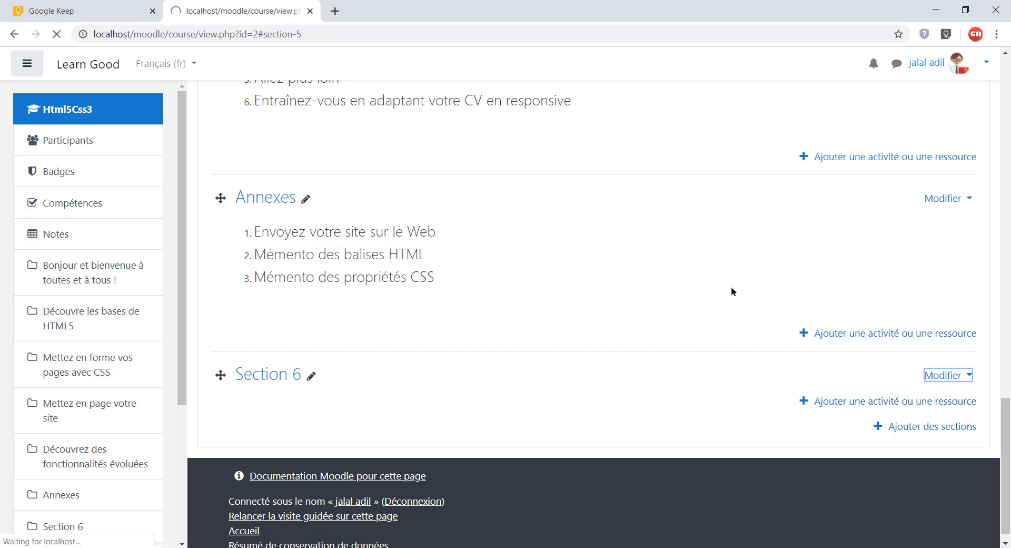
Hide the Annexes section from students.
{"action": "scroll", "coordinate": [623, 425], "scroll_direction": "up", "scroll_amount": 20}
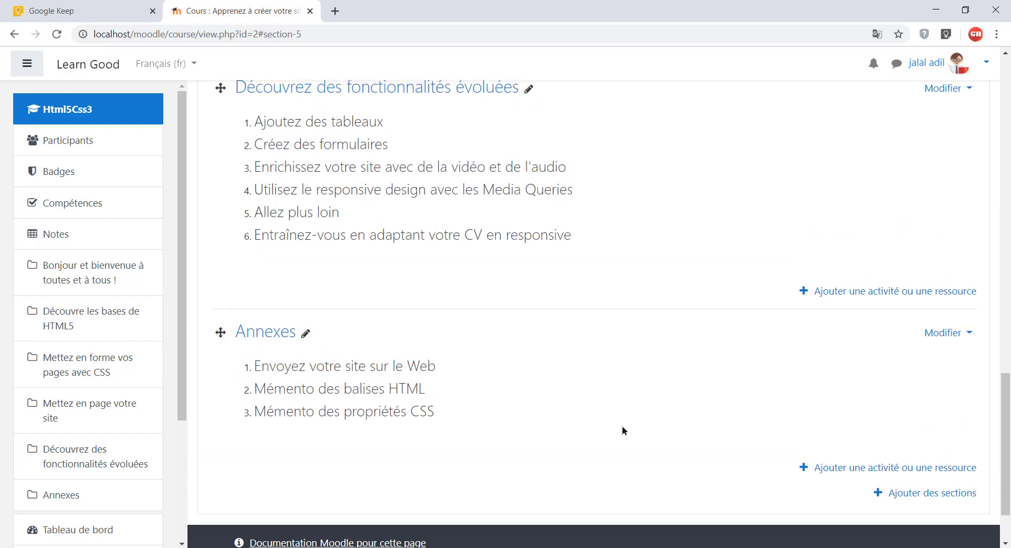
{"action": "scroll", "coordinate": [592, 412], "scroll_direction": "up", "scroll_amount": 4}
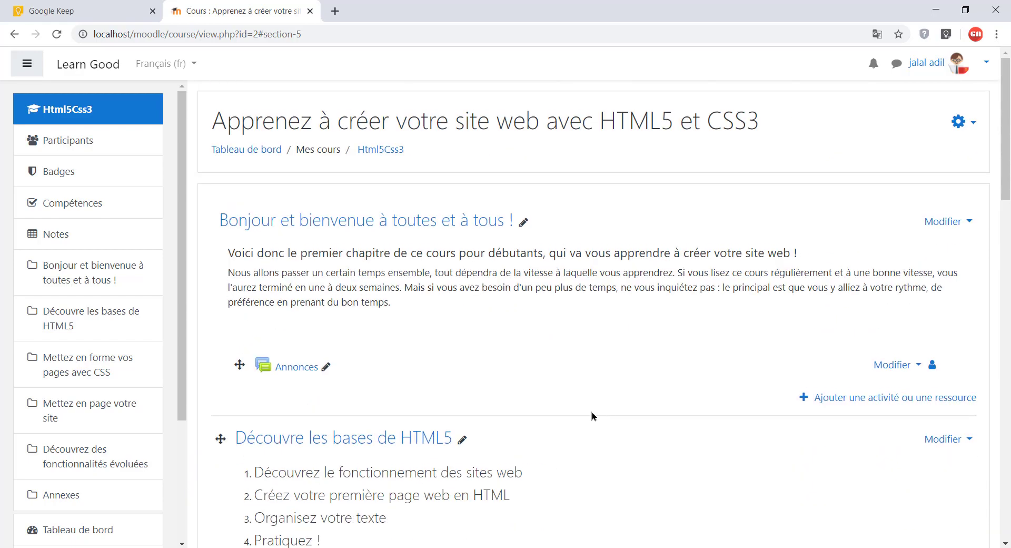
{"action": "scroll", "coordinate": [592, 412], "scroll_direction": "down", "scroll_amount": 11}
{"action": "scroll", "coordinate": [590, 408], "scroll_direction": "up", "scroll_amount": 4}
{"action": "scroll", "coordinate": [588, 413], "scroll_direction": "down", "scroll_amount": 12}
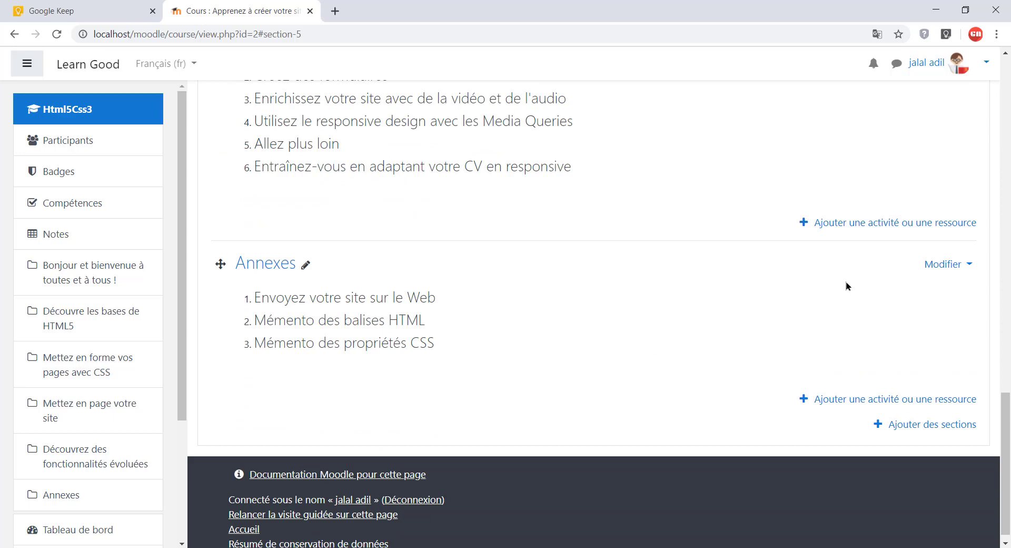
{"action": "left_click", "coordinate": [946, 264]}
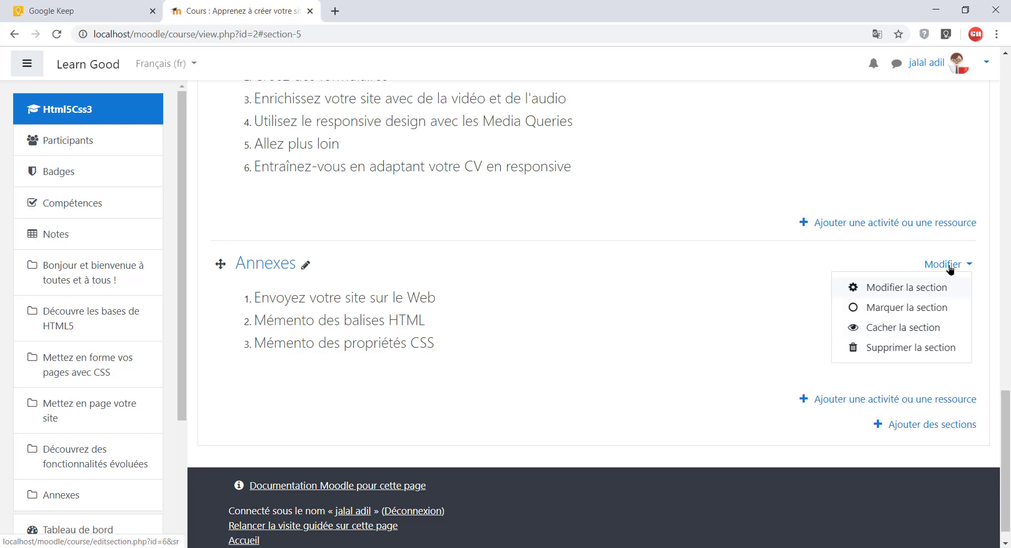
{"action": "left_click", "coordinate": [891, 330]}
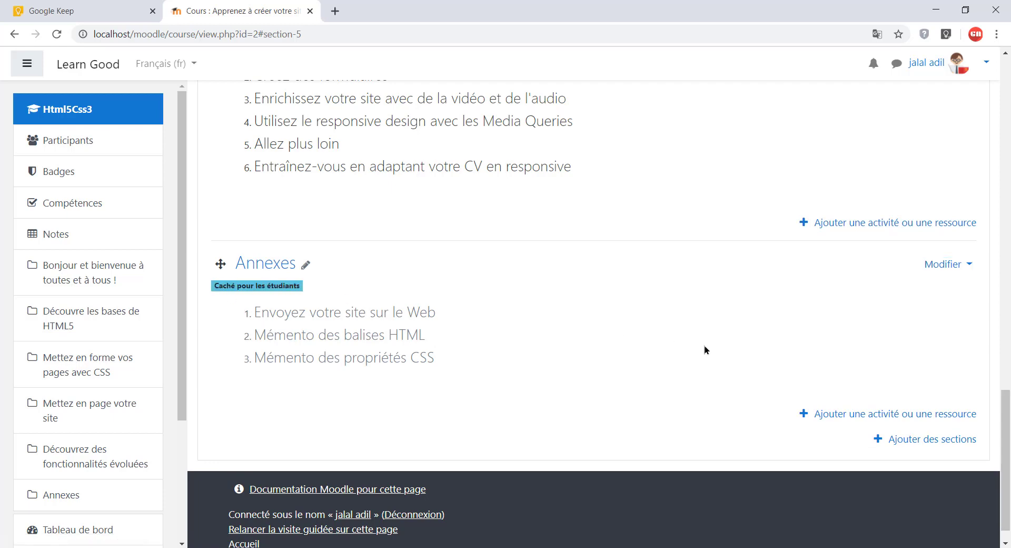
Make the hidden Annexes section visible to students again.
{"action": "scroll", "coordinate": [706, 364], "scroll_direction": "up", "scroll_amount": 4}
{"action": "scroll", "coordinate": [707, 378], "scroll_direction": "up", "scroll_amount": 2}
{"action": "scroll", "coordinate": [707, 378], "scroll_direction": "down", "scroll_amount": 6}
{"action": "scroll", "coordinate": [705, 392], "scroll_direction": "up", "scroll_amount": 4}
{"action": "scroll", "coordinate": [705, 393], "scroll_direction": "down", "scroll_amount": 4}
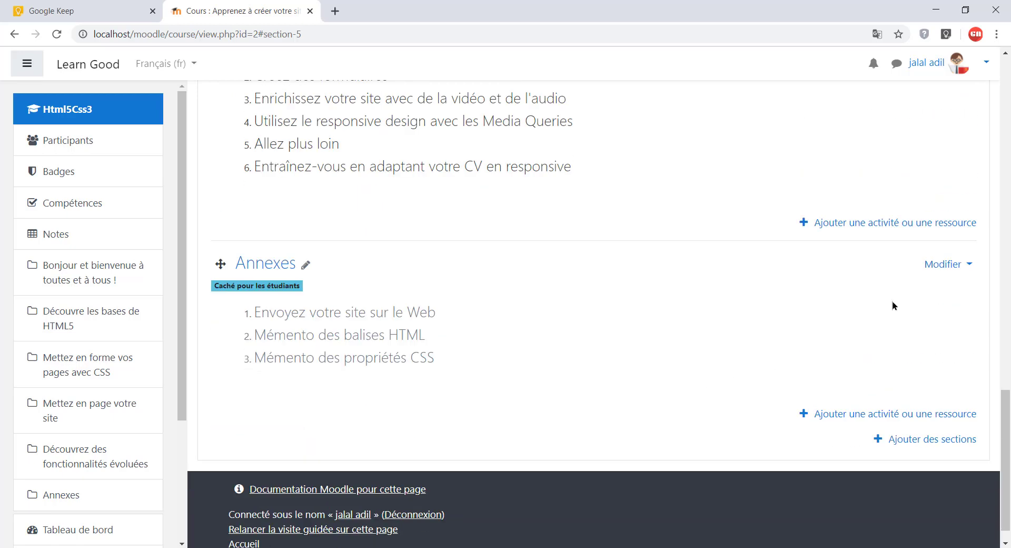
{"action": "left_click", "coordinate": [946, 264]}
{"action": "left_click", "coordinate": [906, 327]}
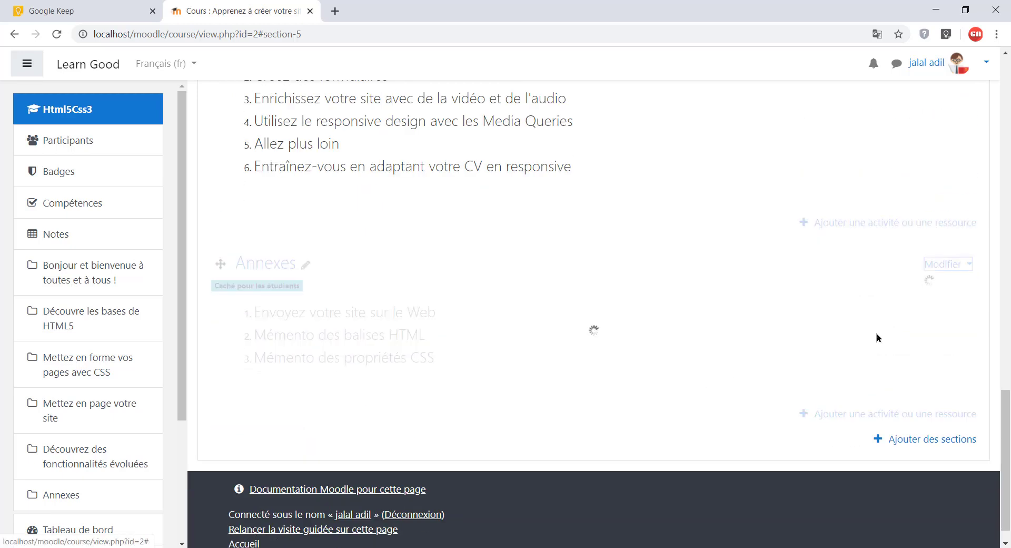
Mark the Annexes section as the current topic and remove the marking again.
{"action": "left_click", "coordinate": [938, 270]}
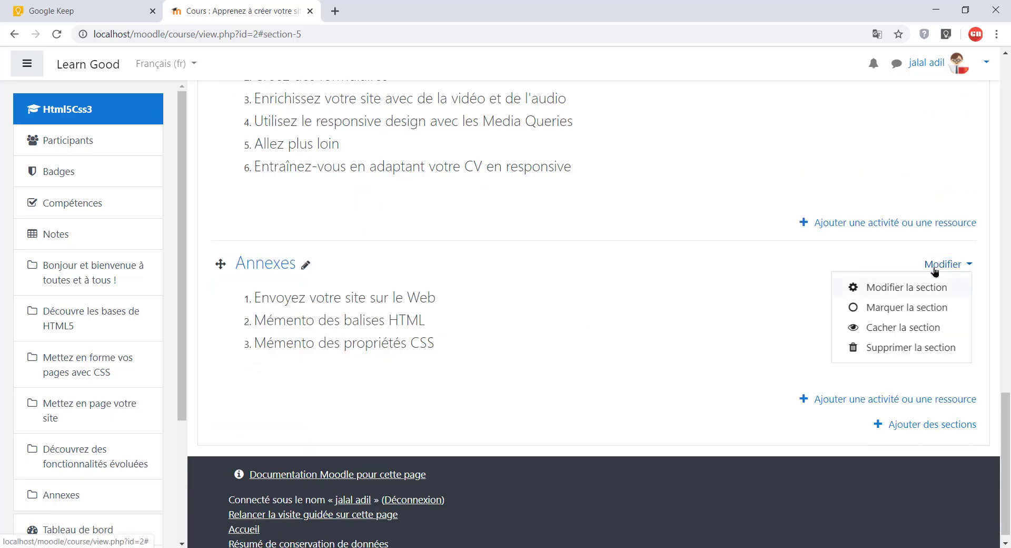
{"action": "left_click", "coordinate": [890, 309]}
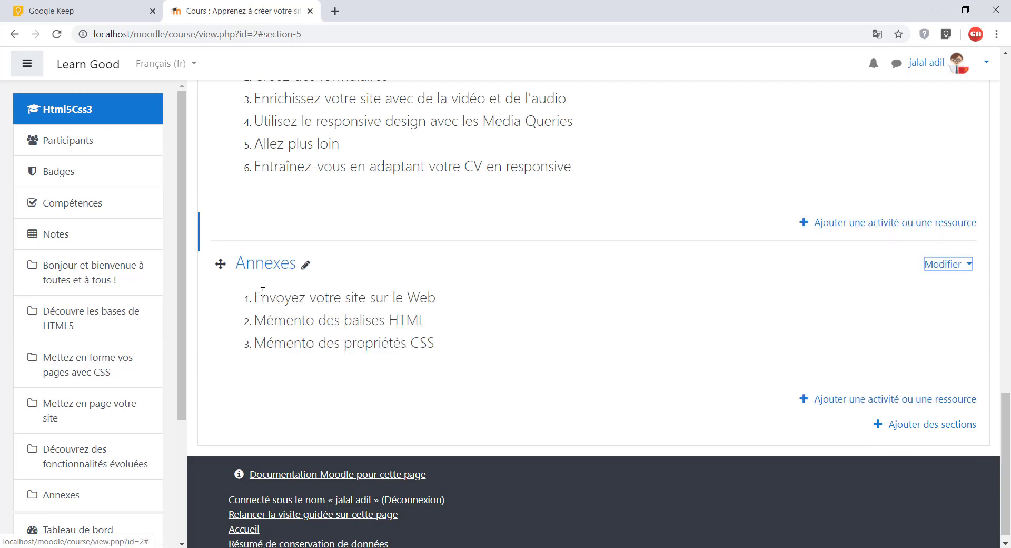
{"action": "left_click", "coordinate": [967, 264]}
{"action": "left_click", "coordinate": [898, 309]}
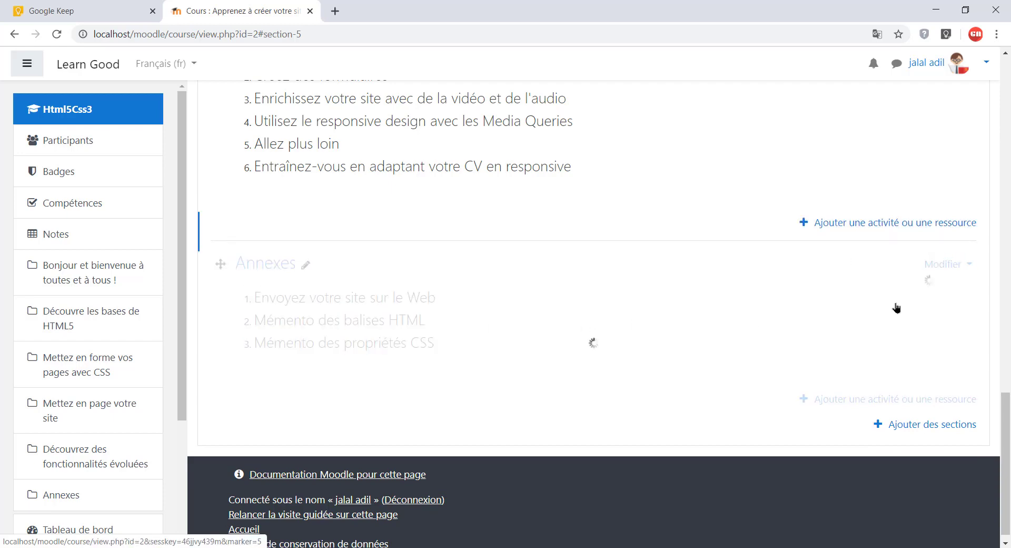
{"action": "left_click", "coordinate": [966, 264]}
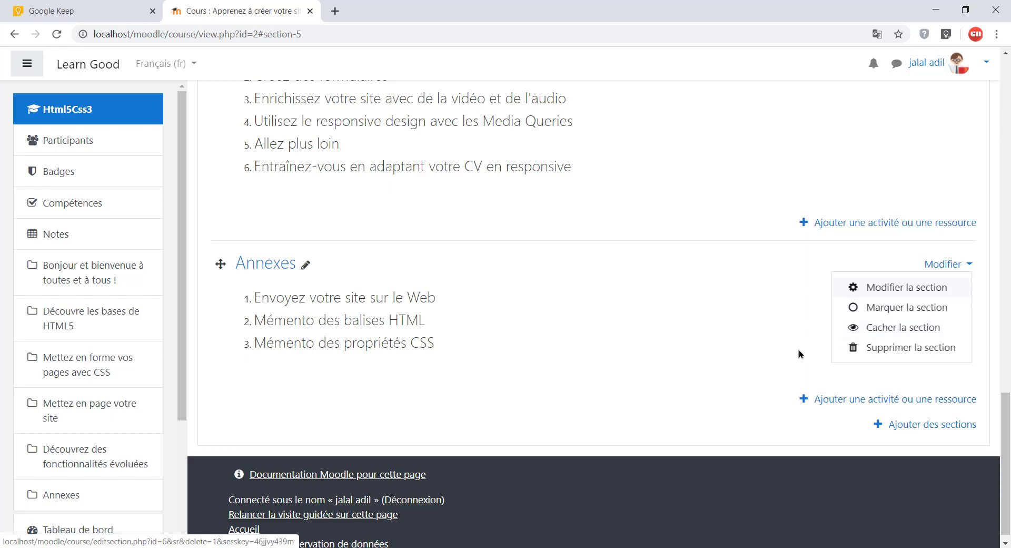
{"action": "key", "text": "Escape"}
Switch to Google Keep and tick off Different Moodle course Formats and Creating Sections in your Moodle course.
{"action": "scroll", "coordinate": [793, 360], "scroll_direction": "up", "scroll_amount": 20}
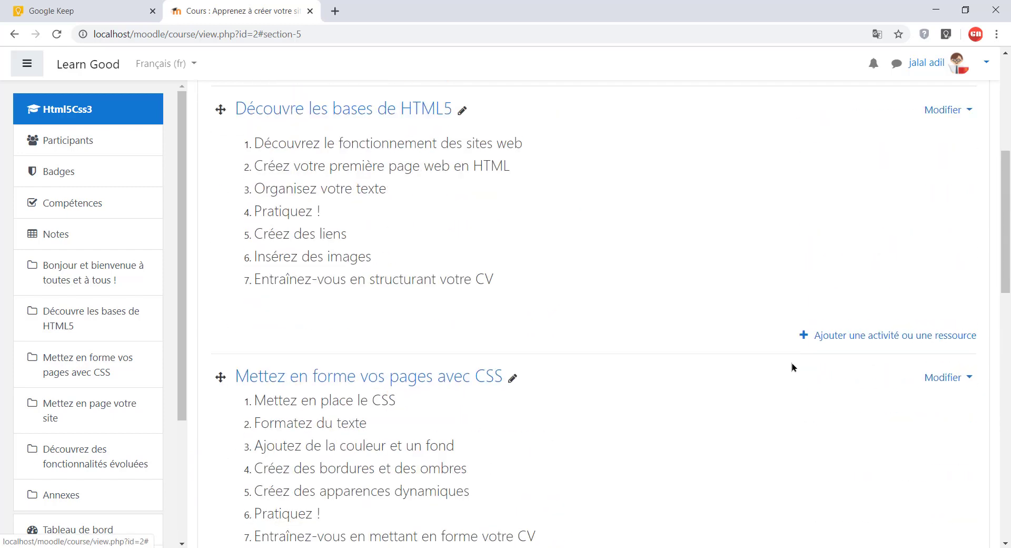
{"action": "left_click", "coordinate": [121, 14]}
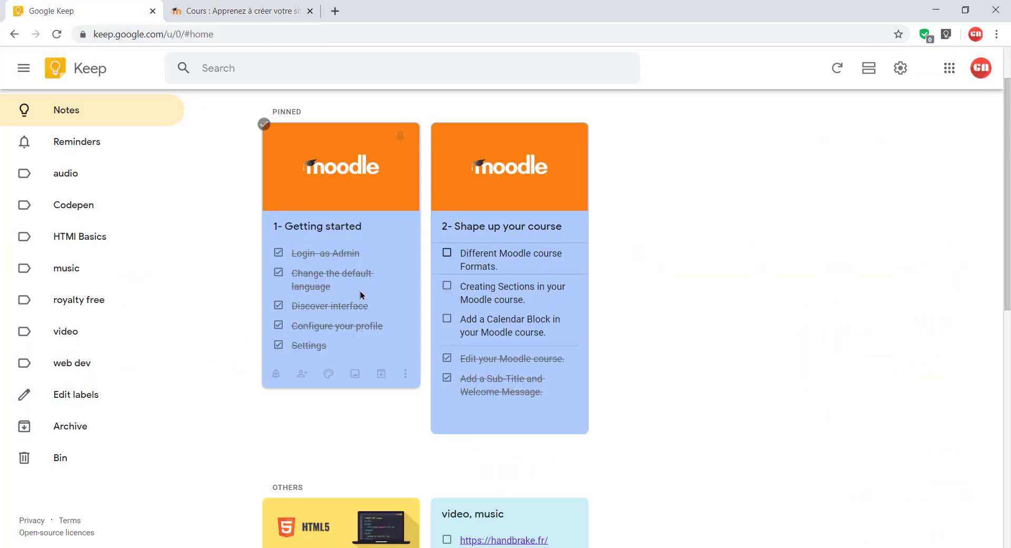
{"action": "left_click", "coordinate": [448, 253]}
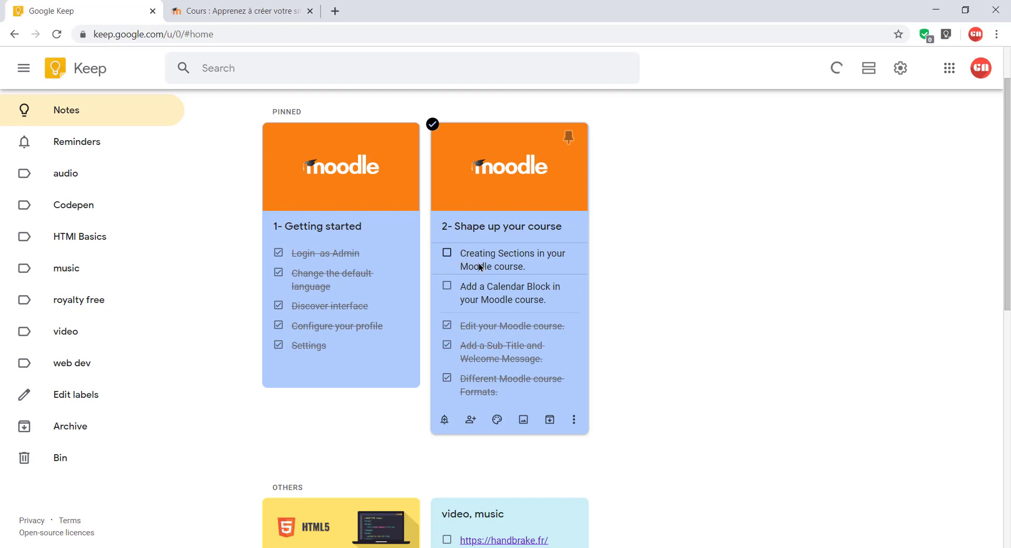
{"action": "left_click", "coordinate": [447, 253]}
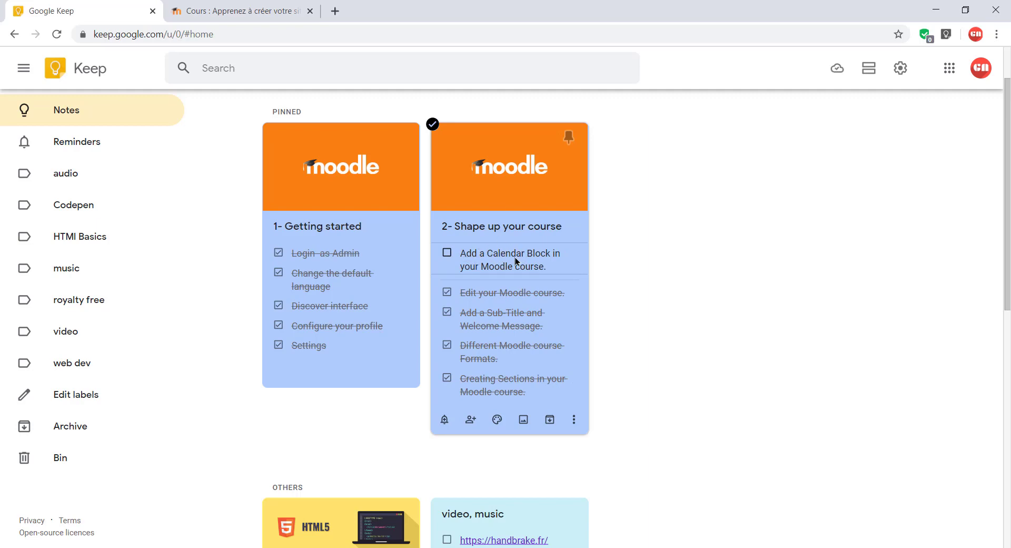
Switch back to the Moodle course and add a Calendrier block to its page.
{"action": "left_click", "coordinate": [240, 10]}
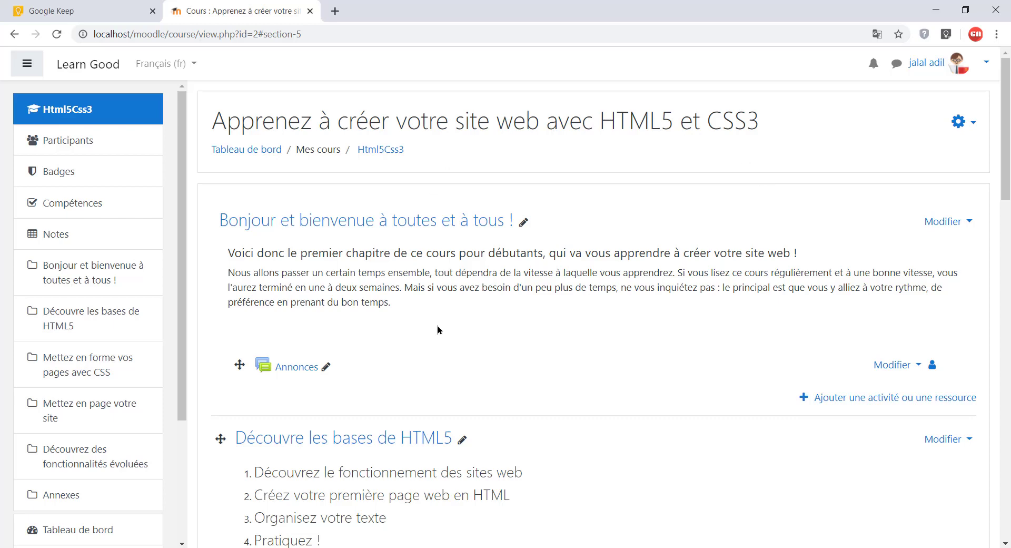
{"action": "scroll", "coordinate": [526, 324], "scroll_direction": "down", "scroll_amount": 7}
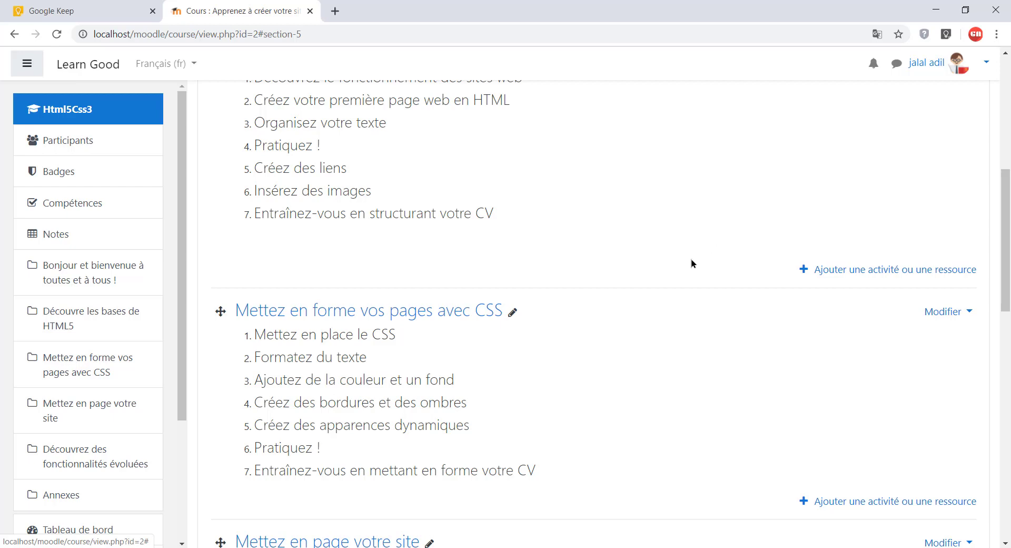
{"action": "scroll", "coordinate": [687, 271], "scroll_direction": "up", "scroll_amount": 7}
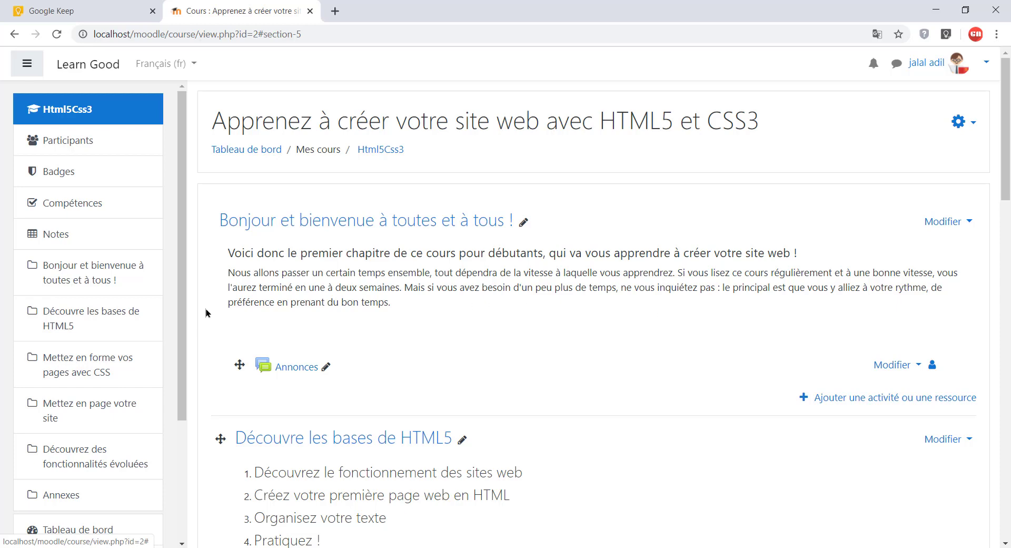
{"action": "left_click_drag", "start_coordinate": [760, 125], "coordinate": [583, 121]}
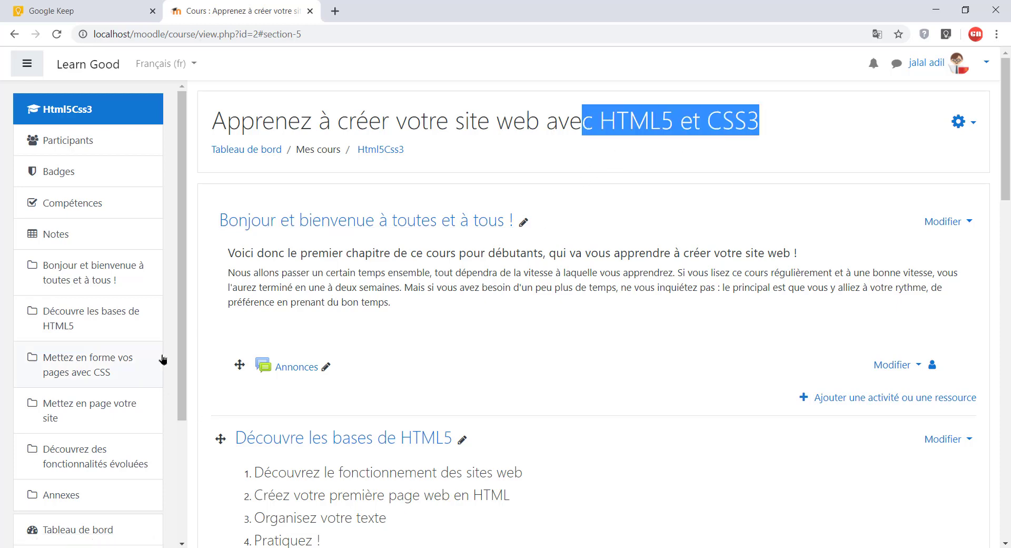
{"action": "left_click_drag", "start_coordinate": [180, 351], "coordinate": [179, 491]}
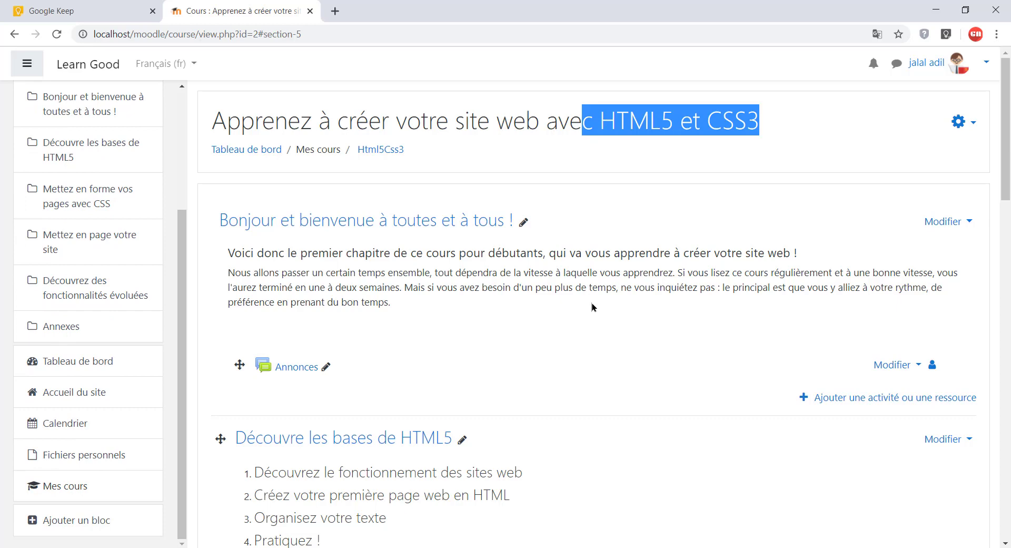
{"action": "left_click_drag", "start_coordinate": [178, 259], "coordinate": [173, 364]}
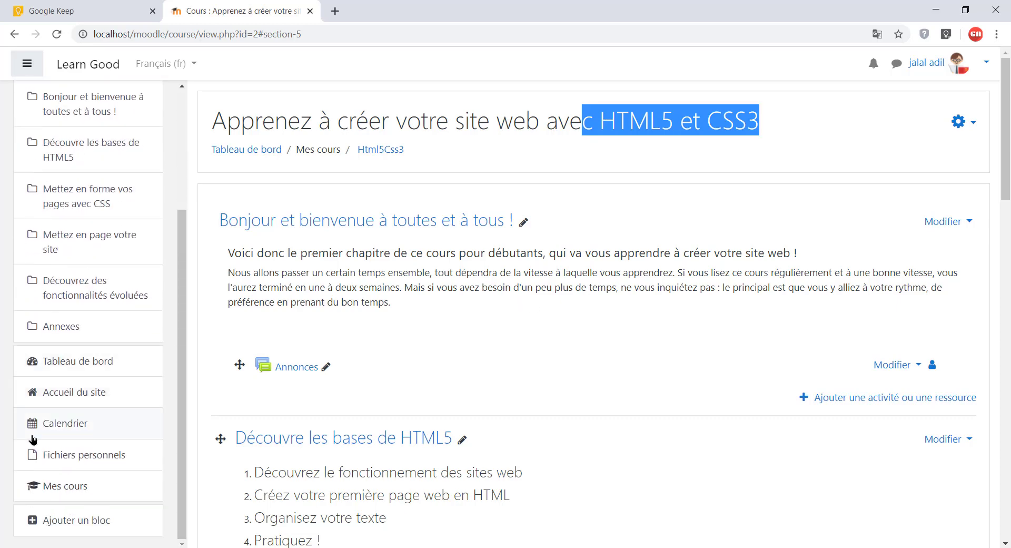
{"action": "left_click", "coordinate": [82, 524]}
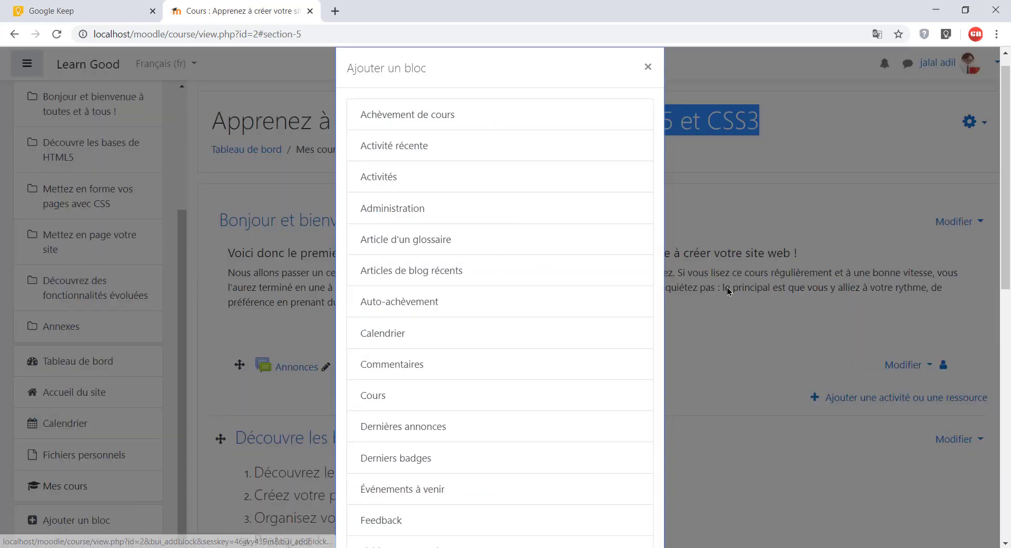
{"action": "scroll", "coordinate": [489, 190], "scroll_direction": "down", "scroll_amount": 10}
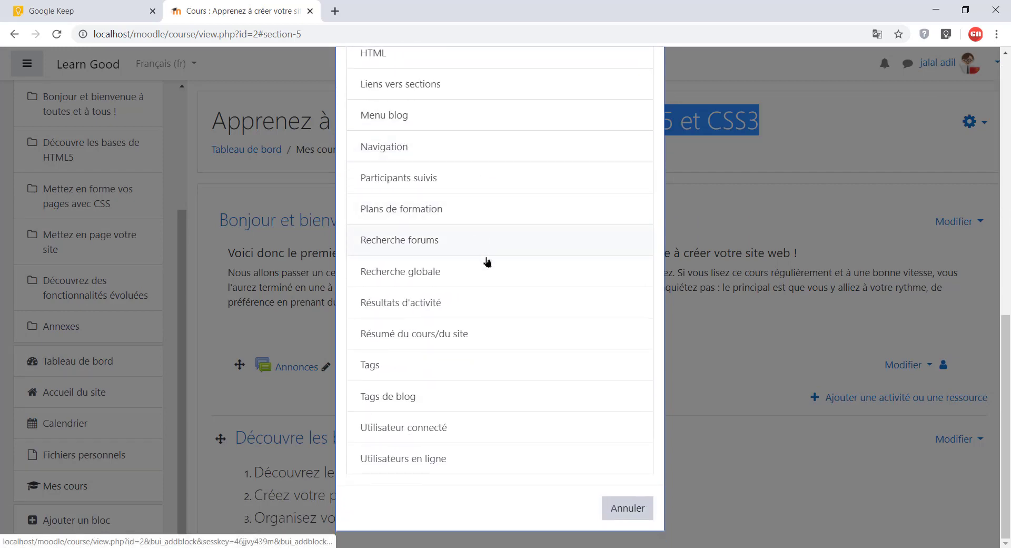
{"action": "scroll", "coordinate": [475, 305], "scroll_direction": "up", "scroll_amount": 10}
{"action": "scroll", "coordinate": [475, 298], "scroll_direction": "down", "scroll_amount": 2}
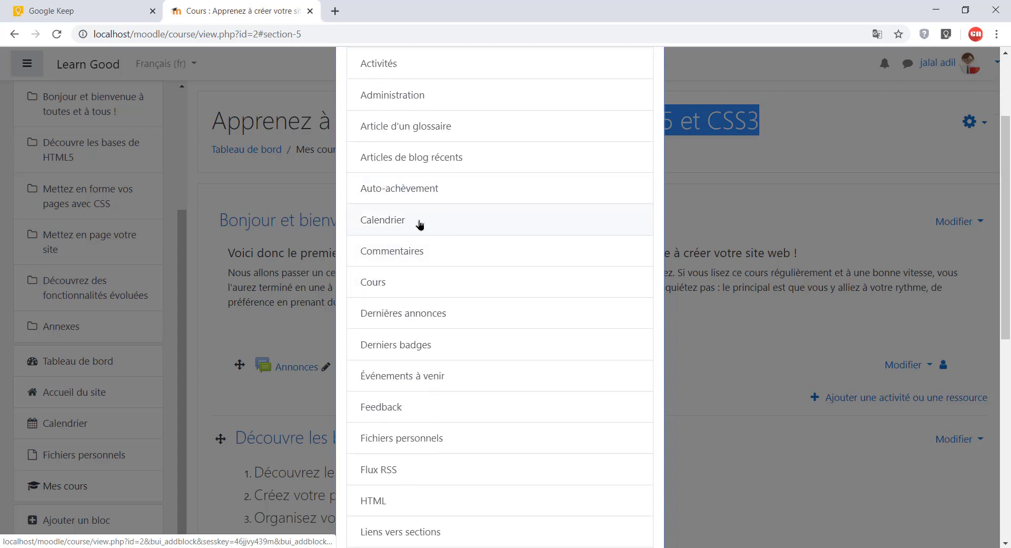
{"action": "left_click", "coordinate": [445, 221]}
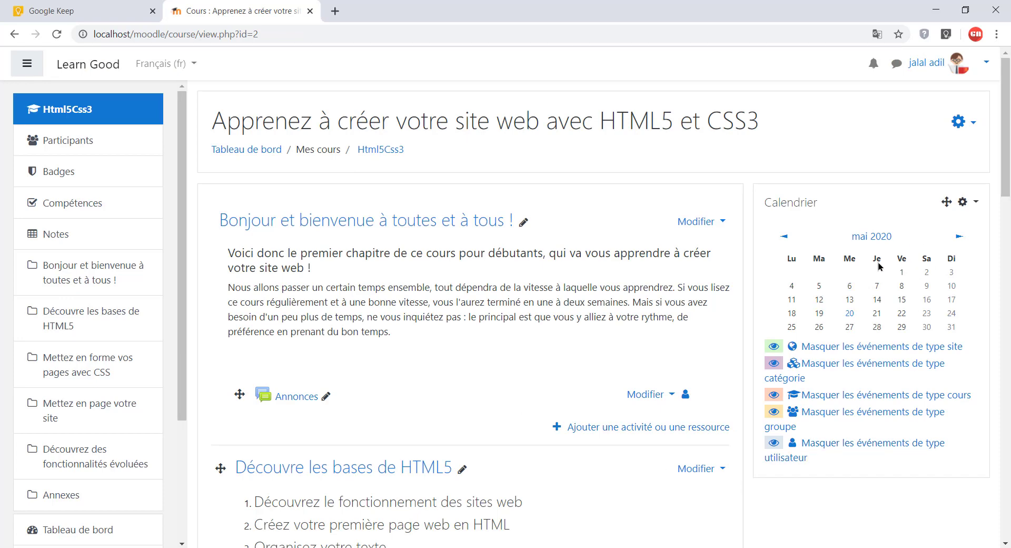
Browse the next and previous months in the Calendrier block and examine its move handle and settings options.
{"action": "left_click", "coordinate": [960, 236]}
{"action": "left_click", "coordinate": [784, 237]}
{"action": "scroll", "coordinate": [711, 269], "scroll_direction": "down", "scroll_amount": 5}
{"action": "scroll", "coordinate": [690, 272], "scroll_direction": "up", "scroll_amount": 5}
{"action": "mouse_move", "coordinate": [946, 202]}
{"action": "left_mouse_down"}
{"action": "mouse_move", "coordinate": [668, 298]}
{"action": "mouse_move", "coordinate": [436, 287]}
{"action": "mouse_move", "coordinate": [979, 210]}
{"action": "mouse_move", "coordinate": [946, 196]}
{"action": "mouse_move", "coordinate": [216, 295]}
{"action": "mouse_move", "coordinate": [933, 216]}
{"action": "left_mouse_up"}
{"action": "left_click", "coordinate": [968, 203]}
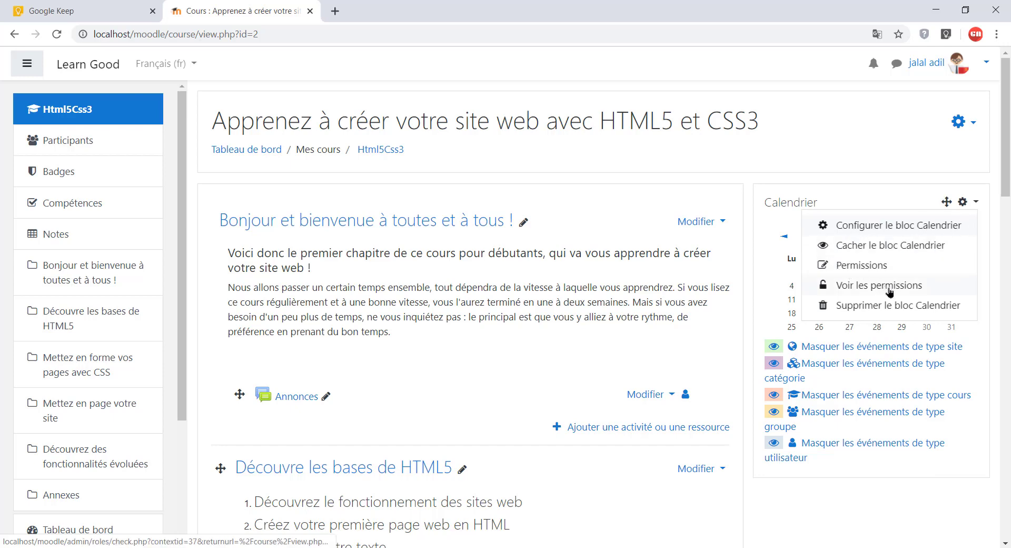
{"action": "key", "text": "Escape"}
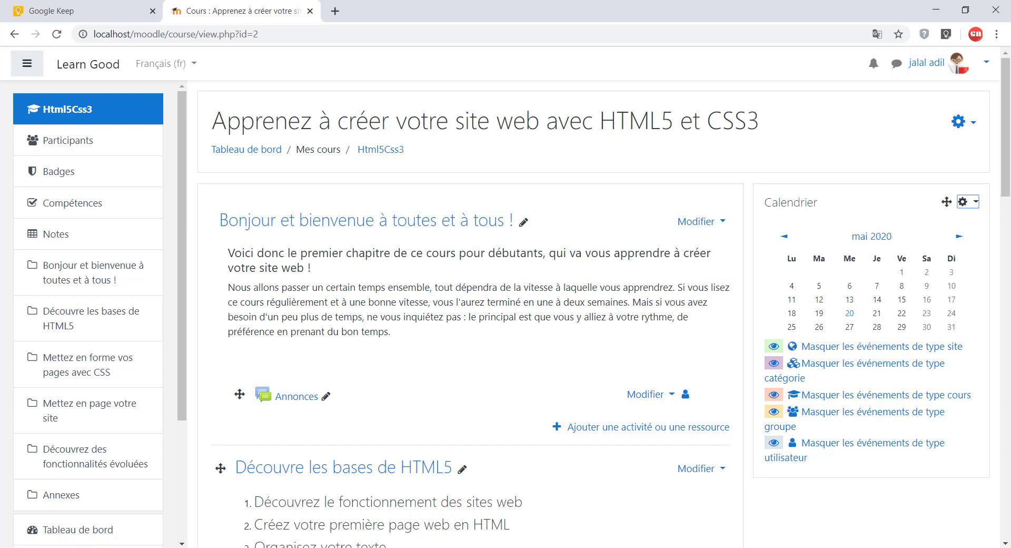